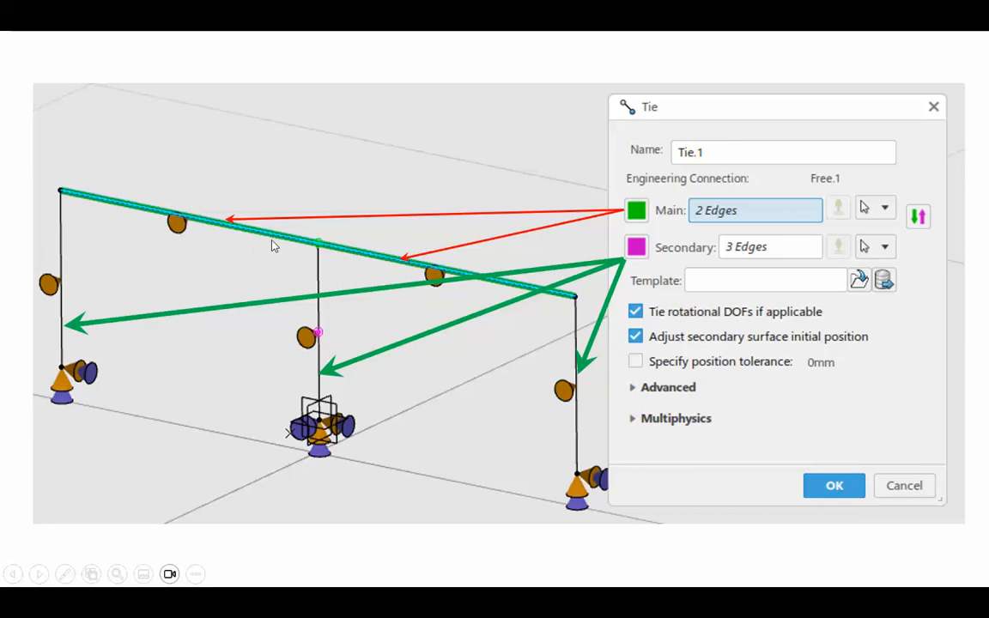
# Step: Exit the slide show, switch to 3DEXPERIENCE and start a new 3D Part in Part Design
pyautogui.click(543, 398)
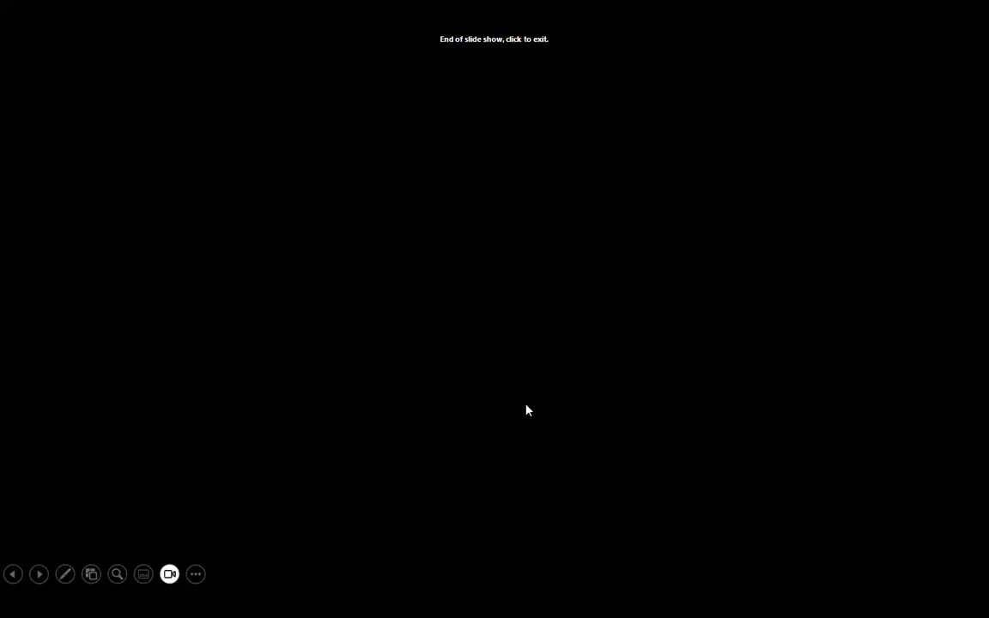
pyautogui.click(526, 409)
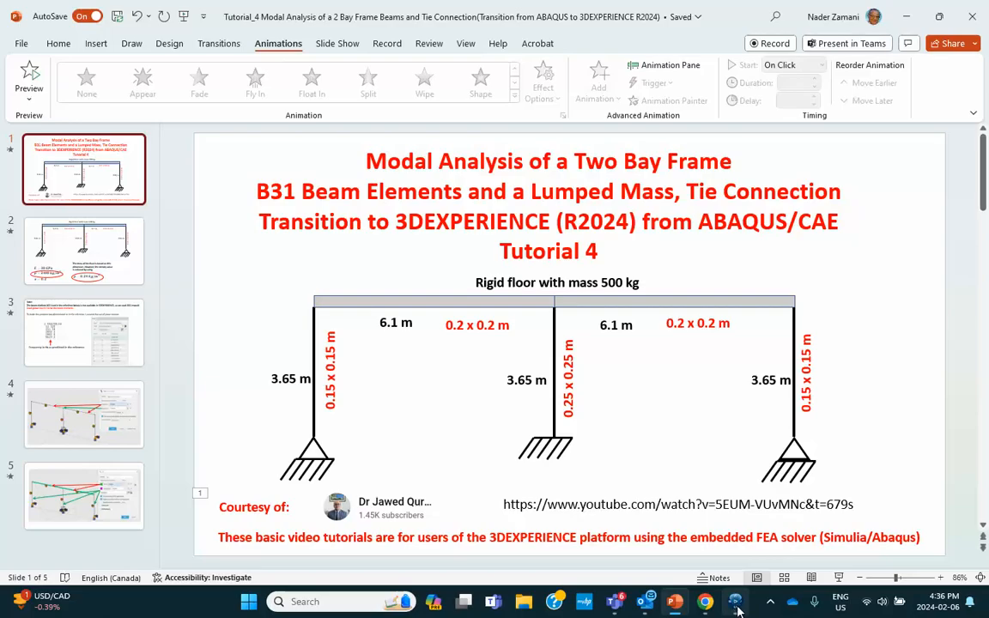
pyautogui.moveTo(735, 601)
pyautogui.click(687, 515)
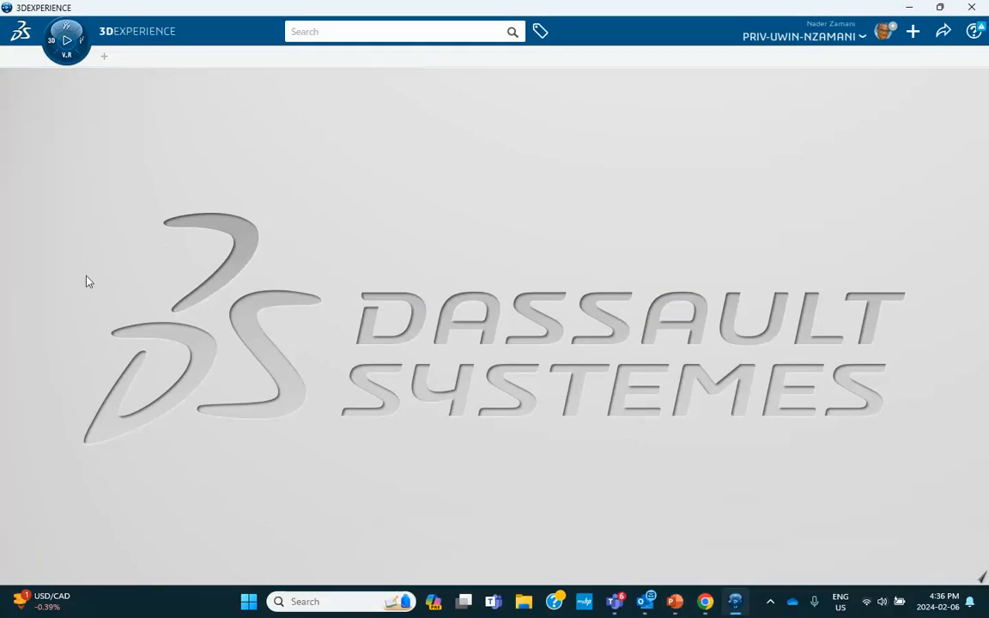
pyautogui.click(45, 41)
pyautogui.click(214, 388)
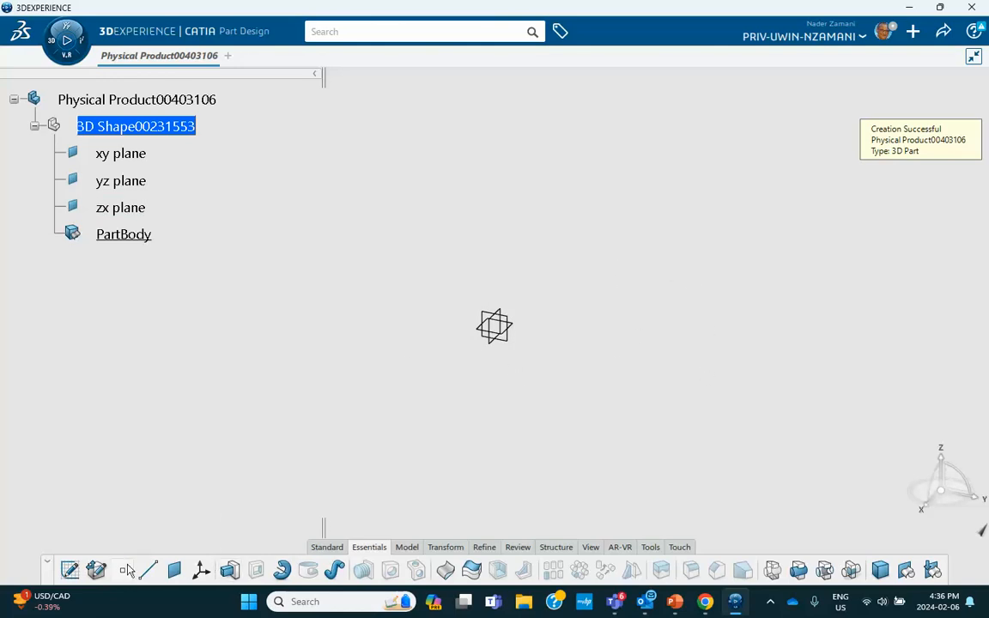
# Step: Create coordinate points at the origin and at X 0, Y 0, Z 3650 mm
pyautogui.click(123, 570)
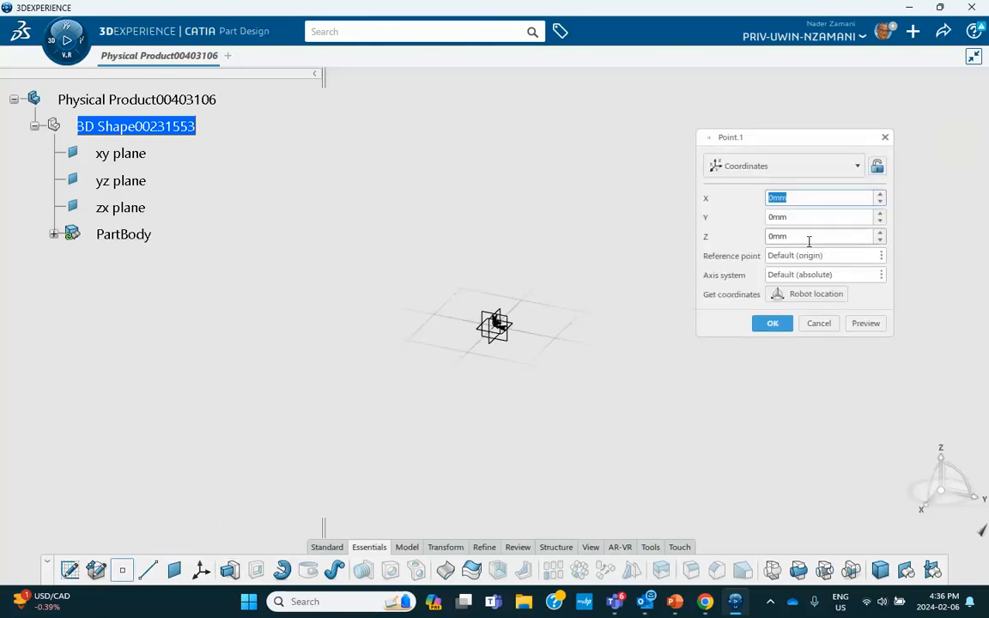
pyautogui.click(772, 324)
pyautogui.click(788, 237)
pyautogui.moveTo(796, 239); pyautogui.dragTo(721, 225)
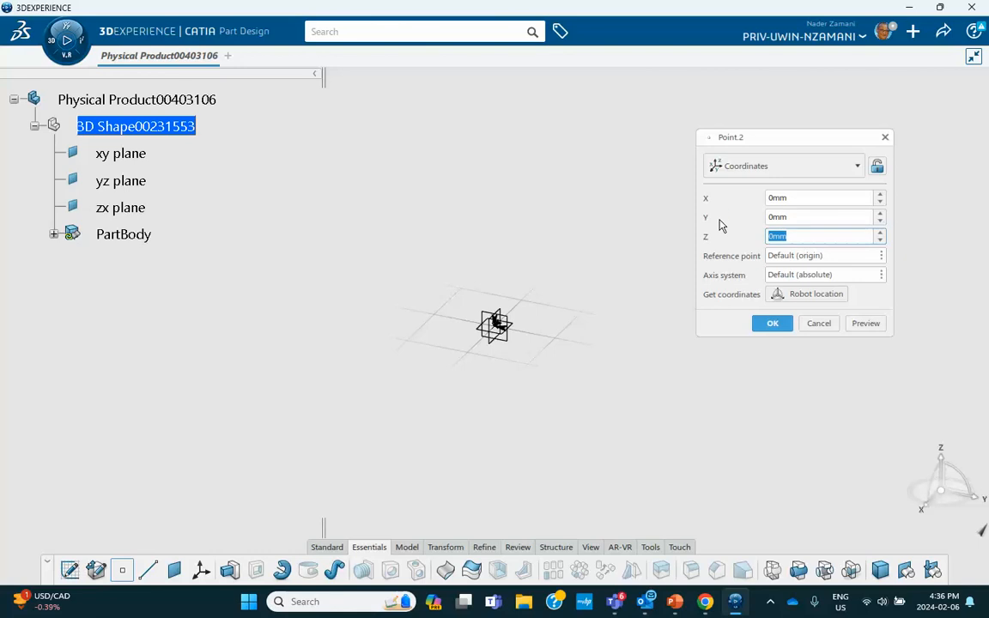
pyautogui.write('6')
pyautogui.click(675, 604)
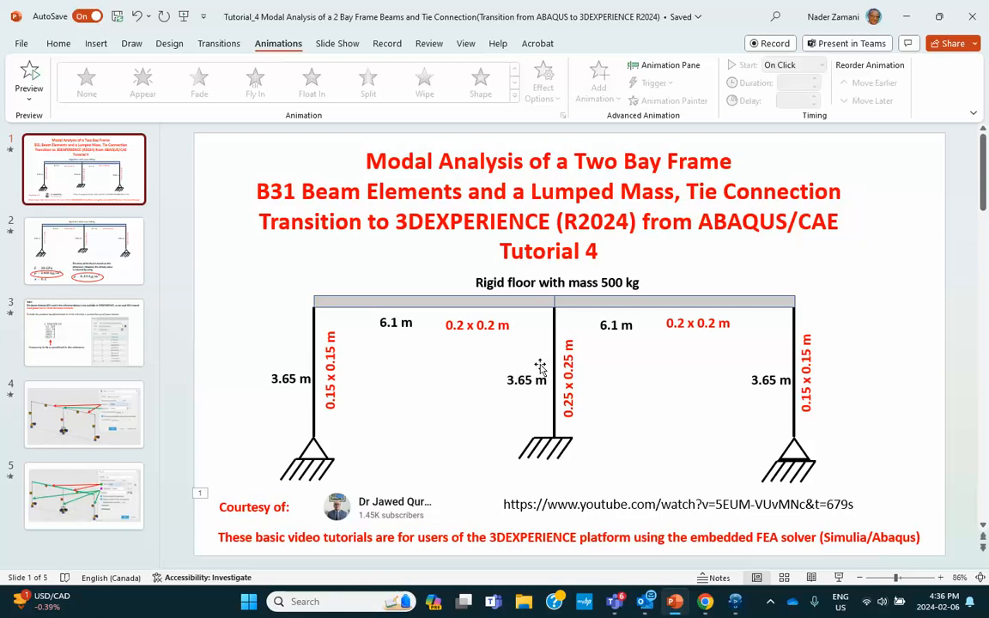
pyautogui.click(906, 16)
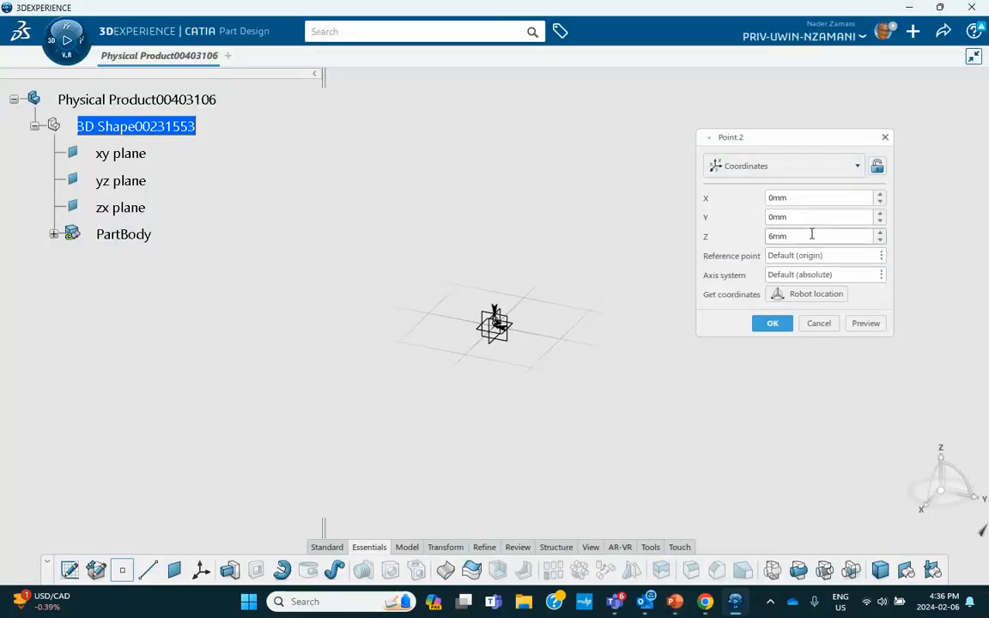
pyautogui.doubleClick(775, 237)
pyautogui.write('3650')
pyautogui.click(775, 324)
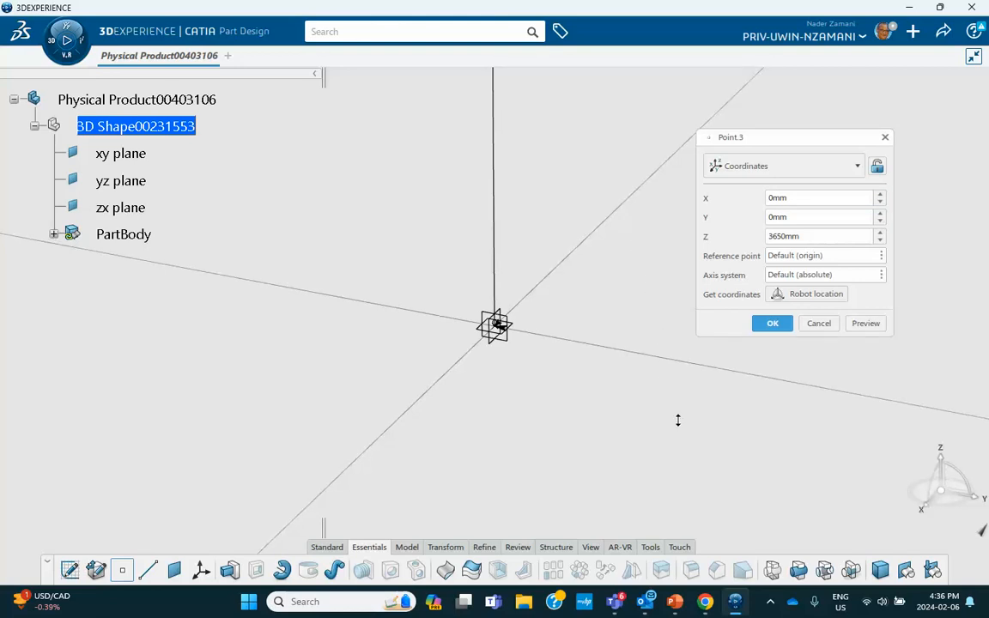
# Step: Create a coordinate point at X 0, Y 6100 mm, Z 3650 mm
pyautogui.click(590, 547)
pyautogui.click(309, 570)
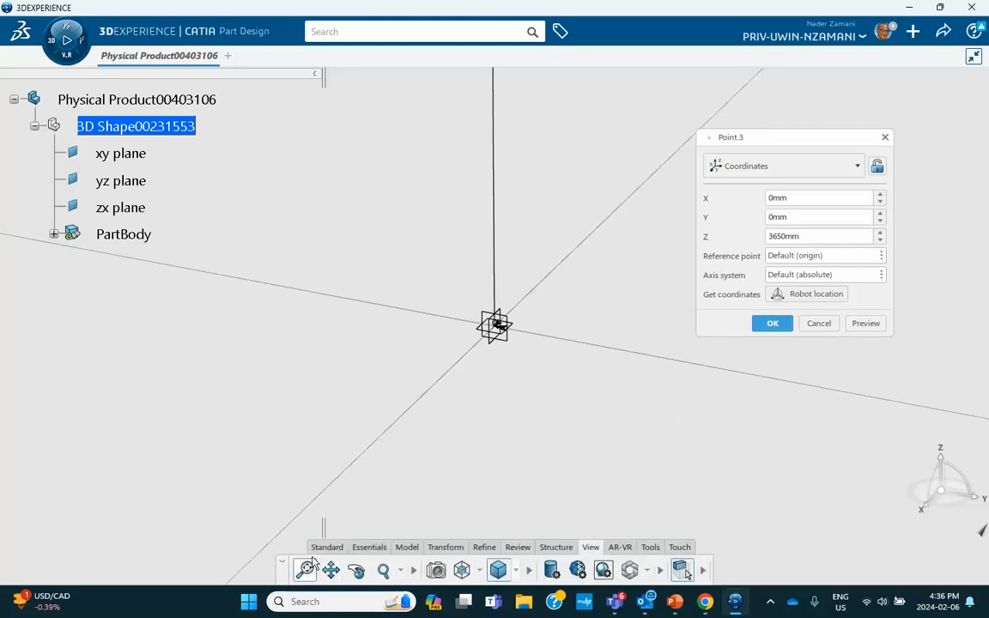
pyautogui.moveTo(526, 228); pyautogui.dragTo(463, 262, button='middle')
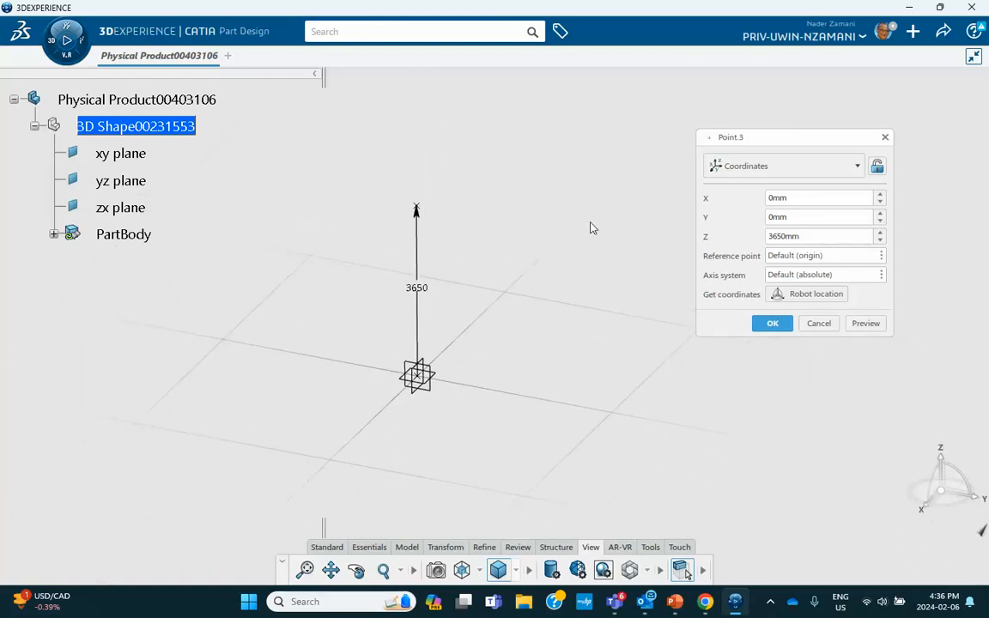
pyautogui.doubleClick(790, 215)
pyautogui.write('6100')
pyautogui.click(773, 324)
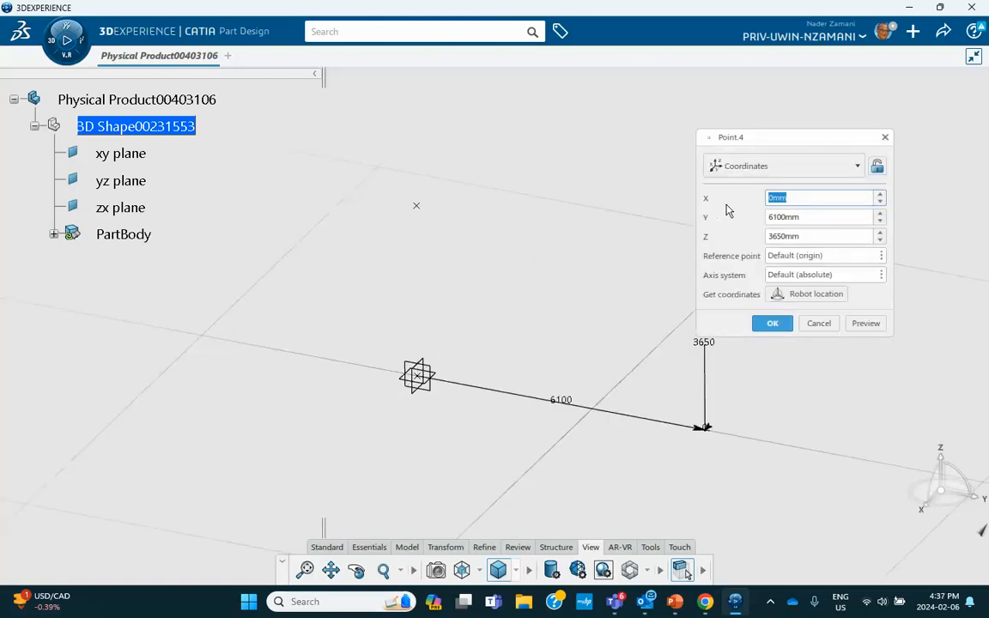
# Step: Create a coordinate point at X 0, Y -6100 mm, Z 3650 mm
pyautogui.click(773, 217)
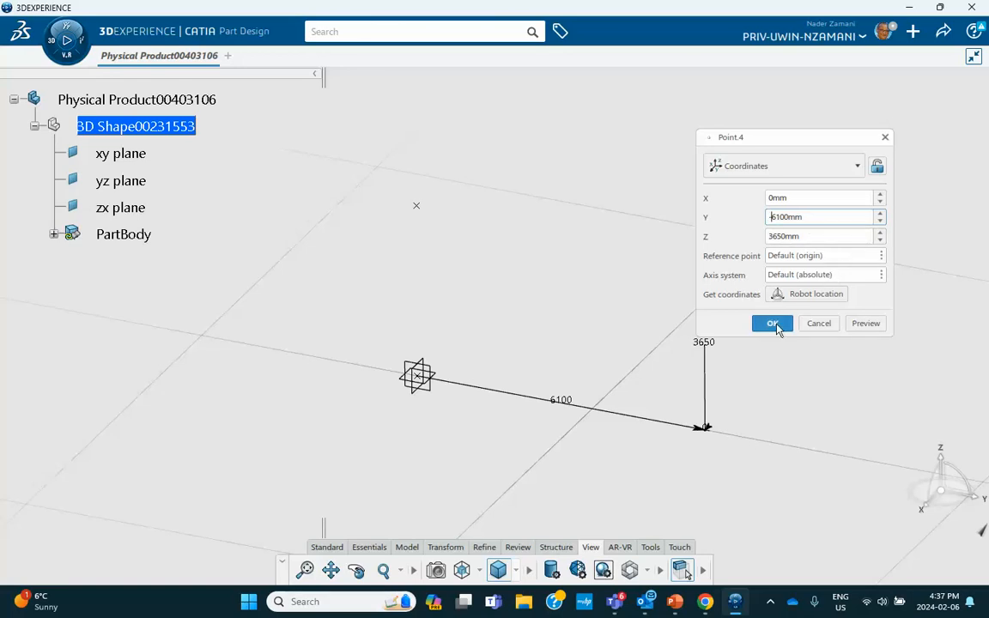
pyautogui.write('-')
pyautogui.click(772, 324)
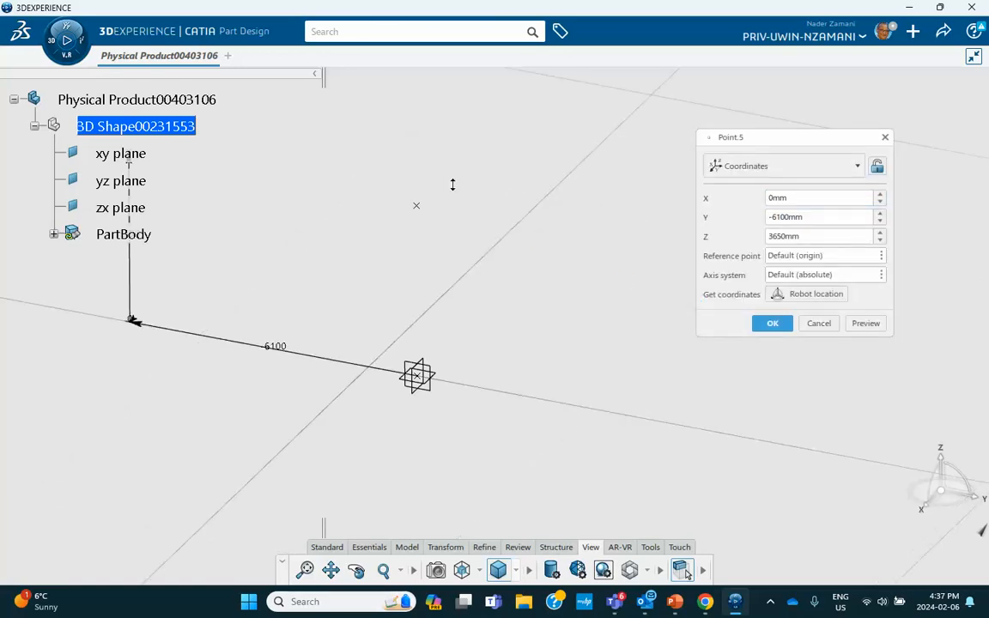
# Step: Create two base points at X 0, Z 0, one at Y -6100 mm and one at Y 6100 mm
pyautogui.moveTo(452, 185); pyautogui.dragTo(459, 248, button='middle')
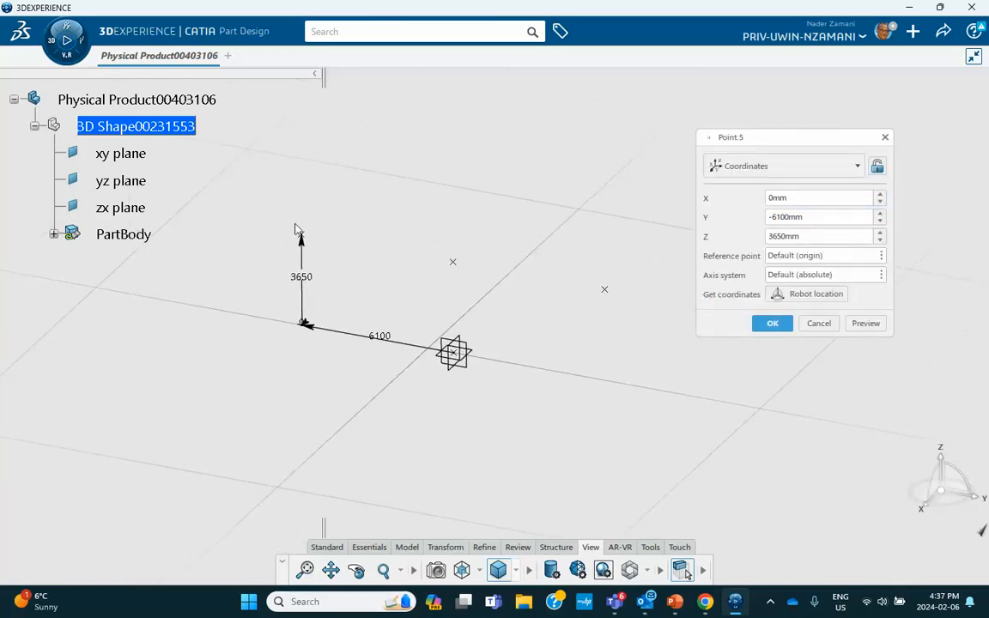
pyautogui.doubleClick(802, 237)
pyautogui.write('0')
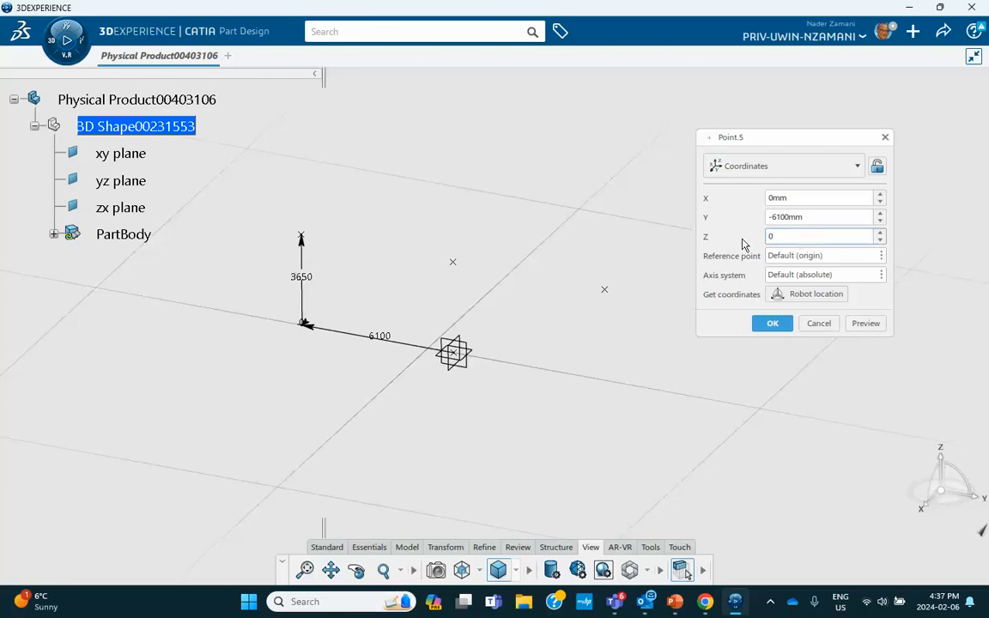
pyautogui.click(773, 324)
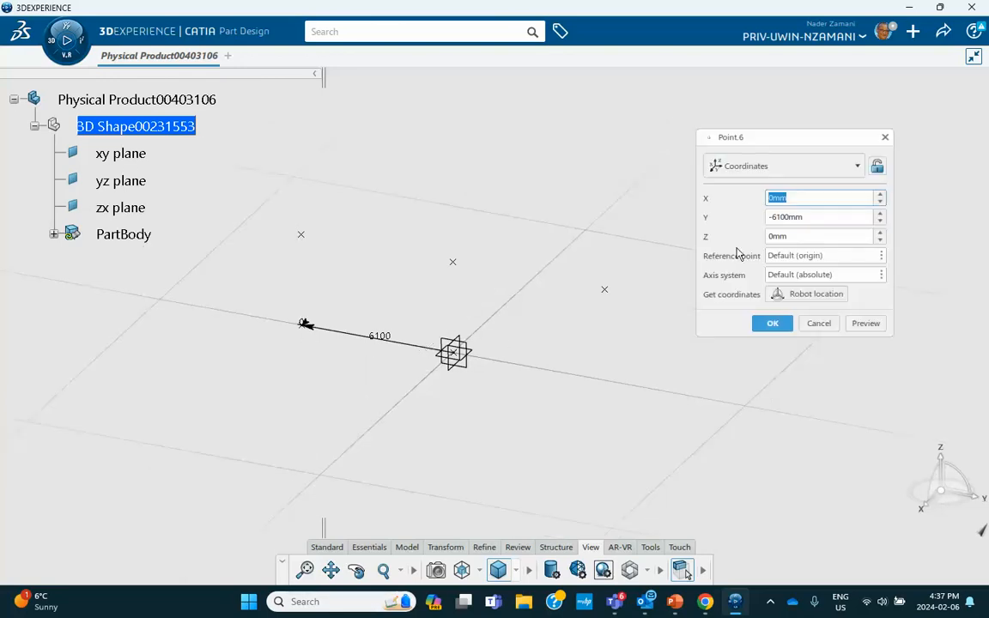
pyautogui.click(773, 218)
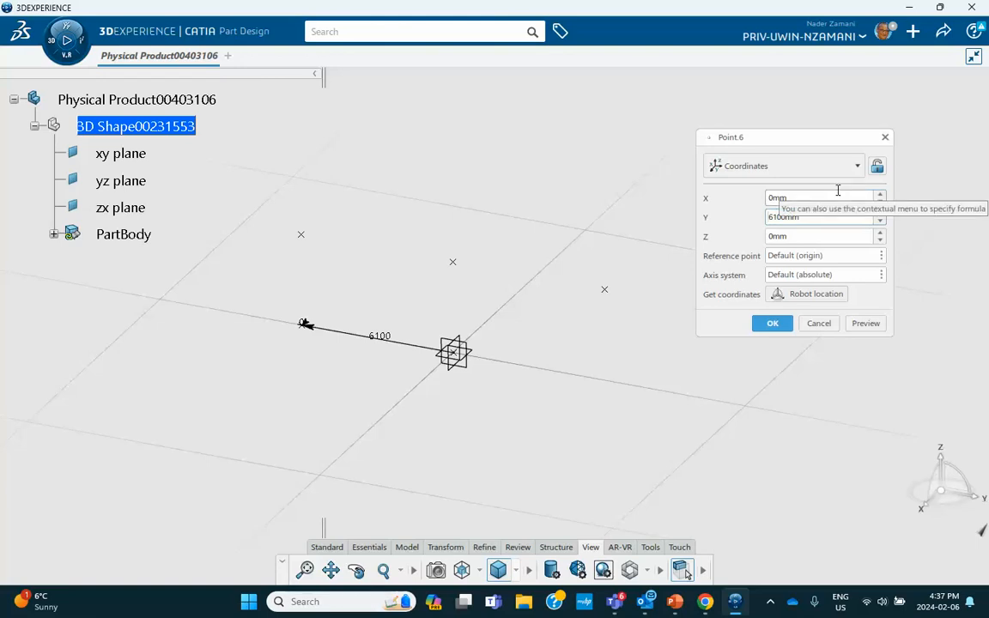
pyautogui.click(773, 323)
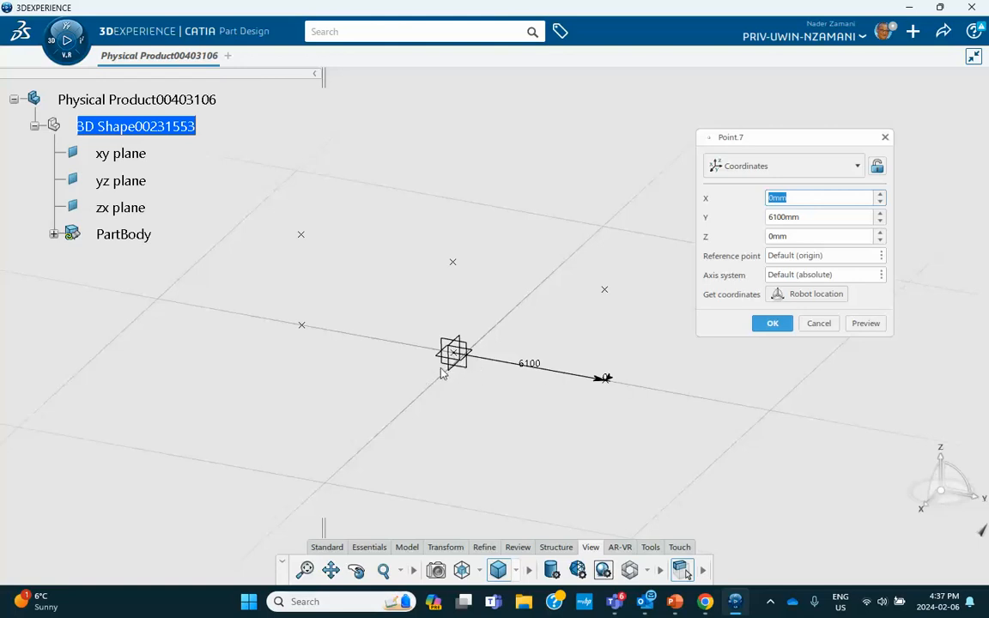
# Step: Create a coordinate point at X 1000 mm, Y 0, Z 0 and finish creating points
pyautogui.click(806, 216)
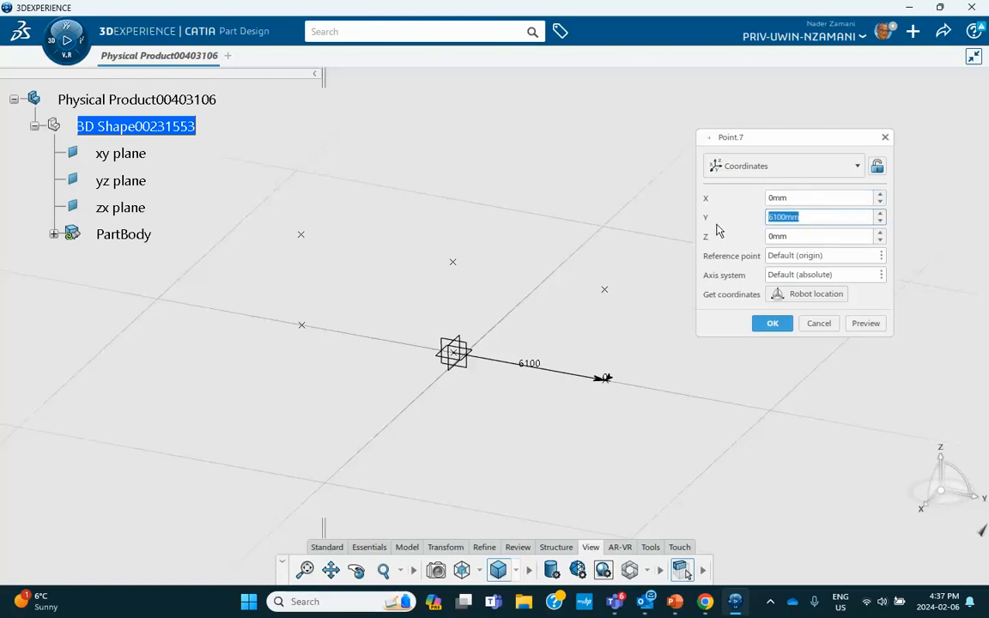
pyautogui.write('0')
pyautogui.click(786, 198)
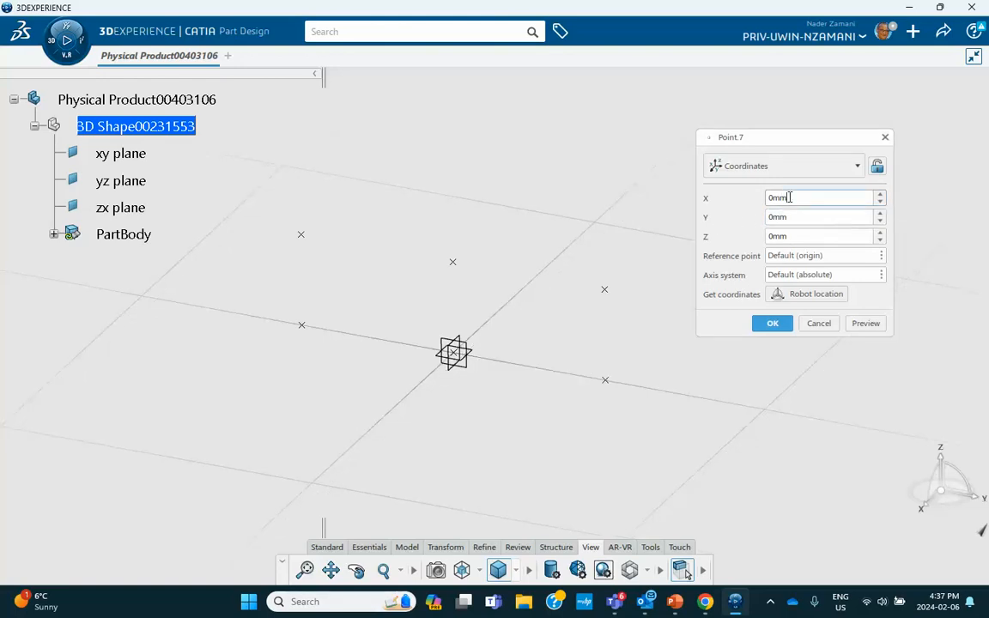
pyautogui.moveTo(789, 197); pyautogui.dragTo(727, 201)
pyautogui.write('1000')
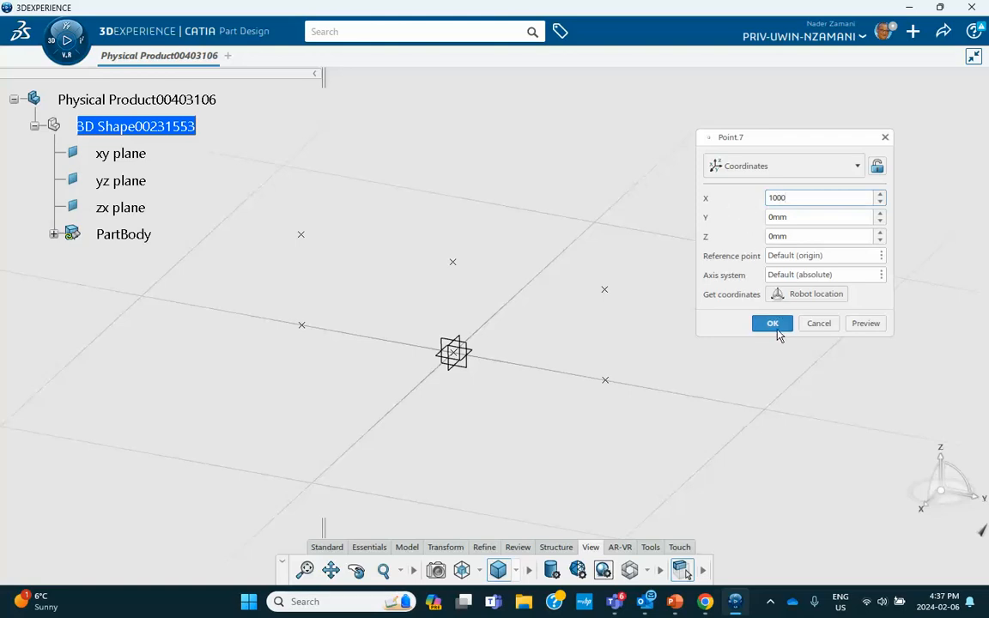
pyautogui.click(773, 324)
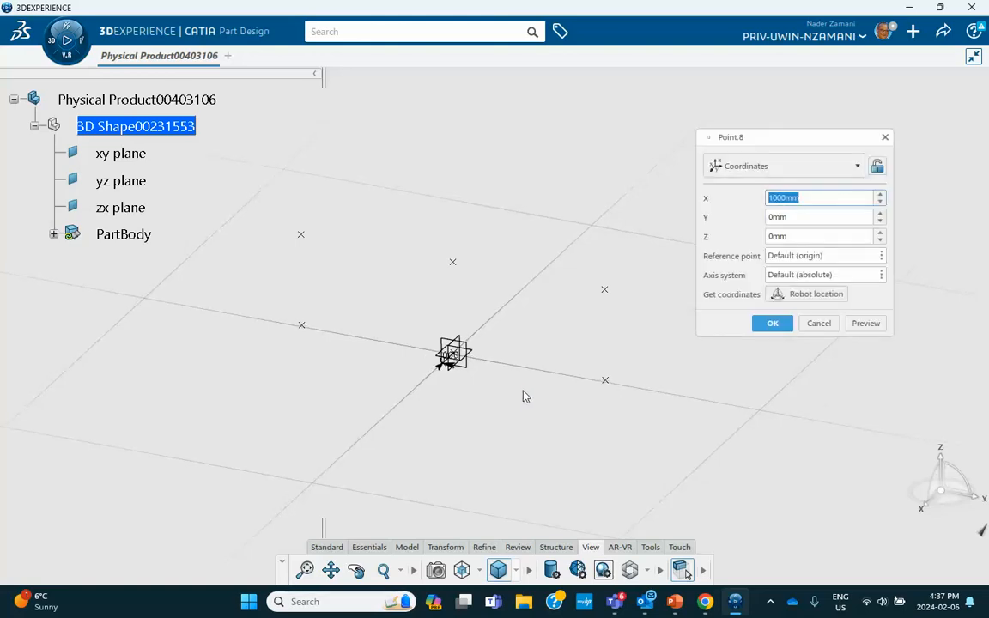
pyautogui.click(804, 322)
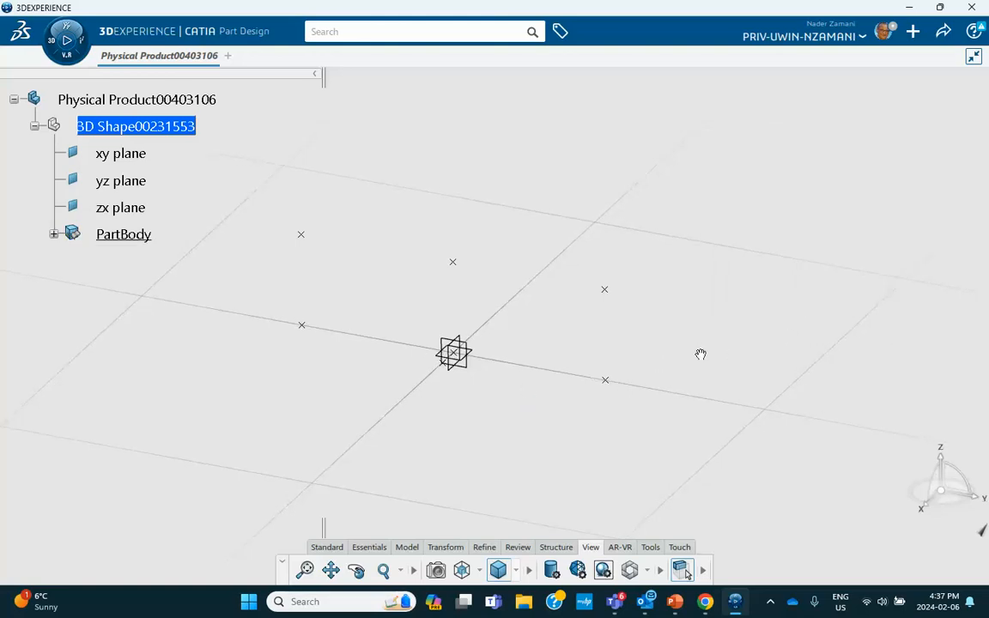
# Step: Create a point-to-point line for the outer column from the base point at Y -6100 mm to the point directly above it
pyautogui.moveTo(701, 353); pyautogui.dragTo(685, 245, button='middle')
pyautogui.moveTo(576, 323); pyautogui.dragTo(724, 337, button='middle')
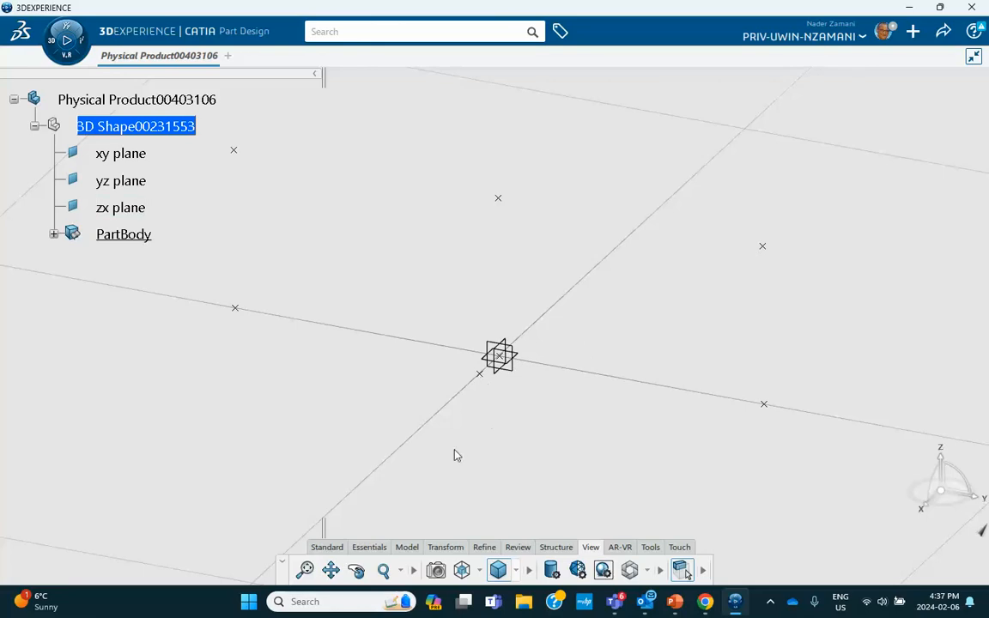
pyautogui.click(379, 548)
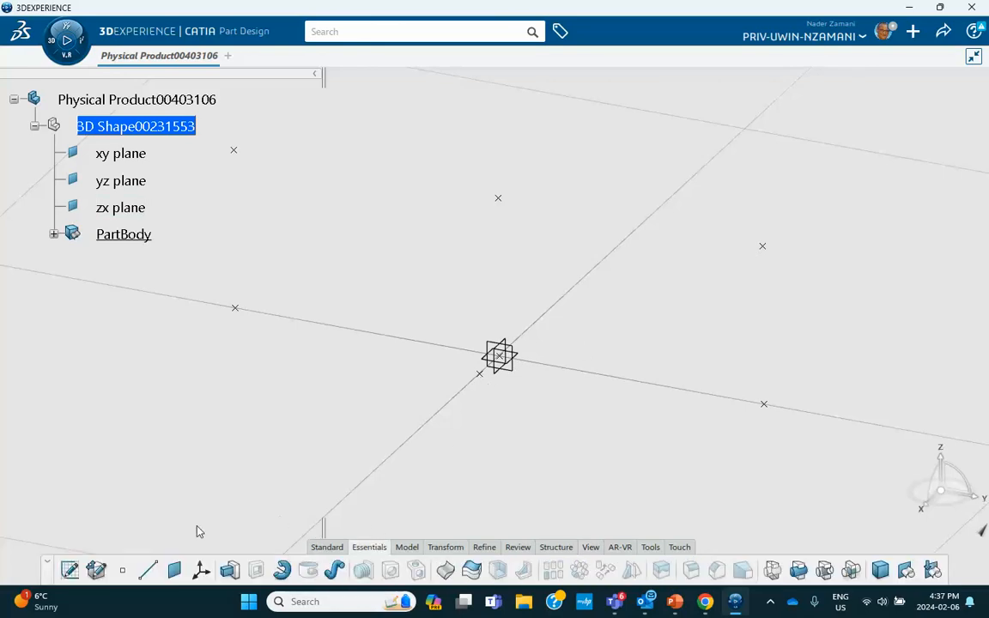
pyautogui.click(148, 570)
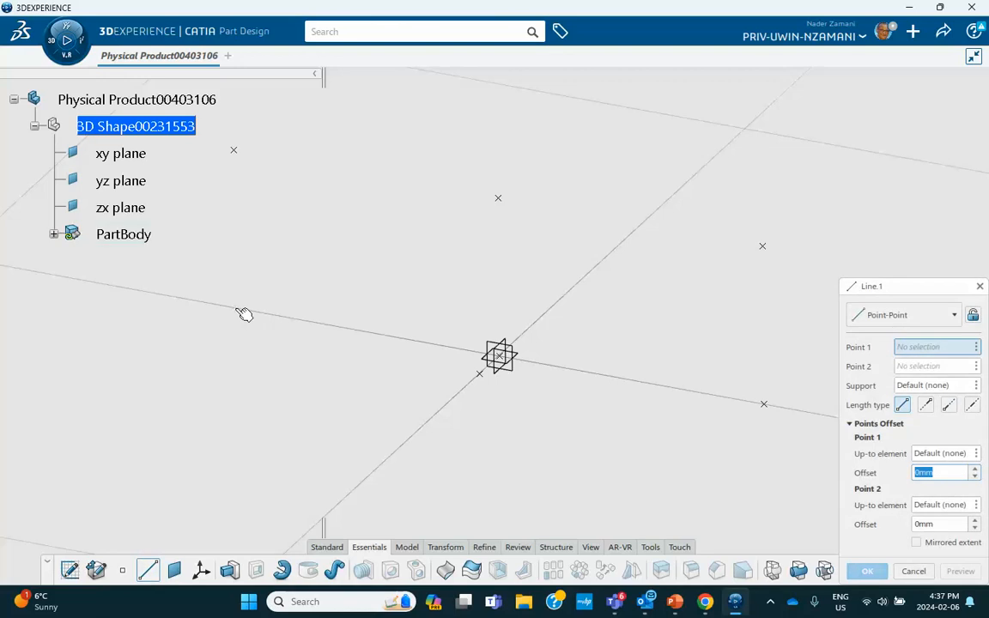
pyautogui.click(237, 309)
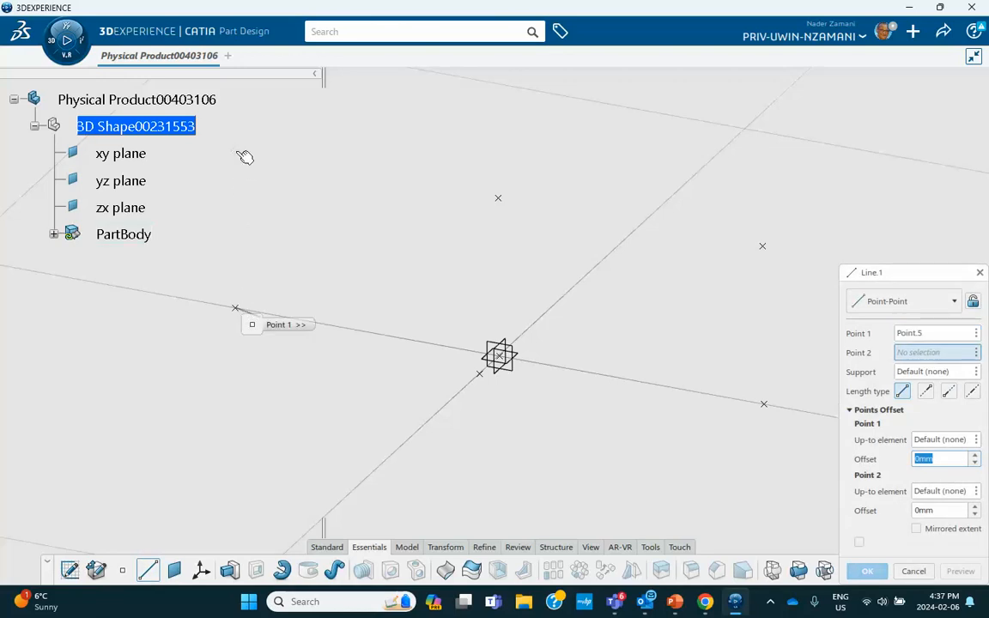
pyautogui.click(234, 151)
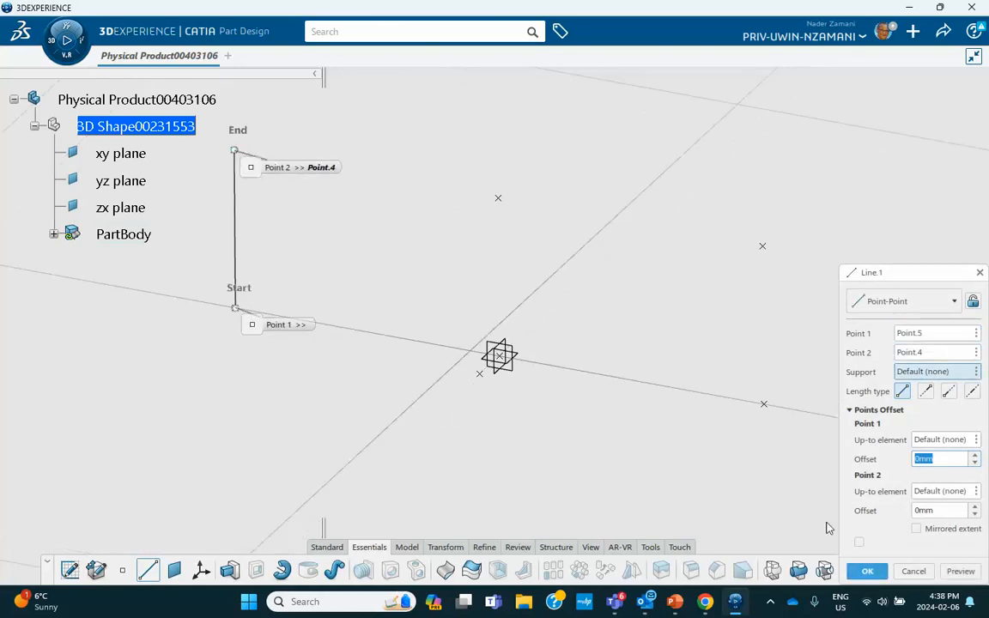
pyautogui.click(867, 571)
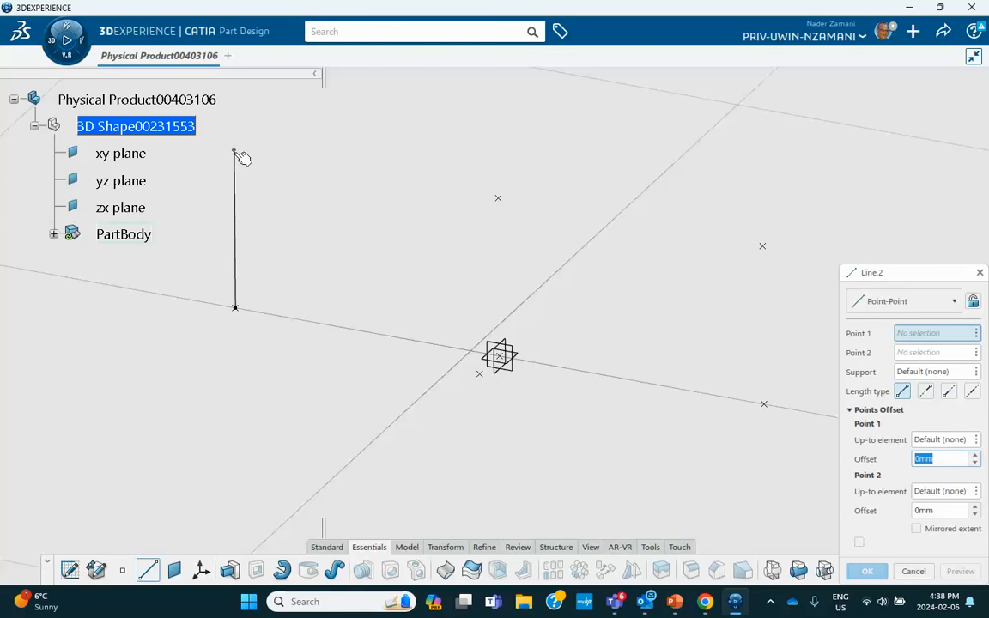
# Step: Create a point-to-point line for the beam from the top of the outer column to the upper middle point
pyautogui.click(234, 152)
pyautogui.click(501, 200)
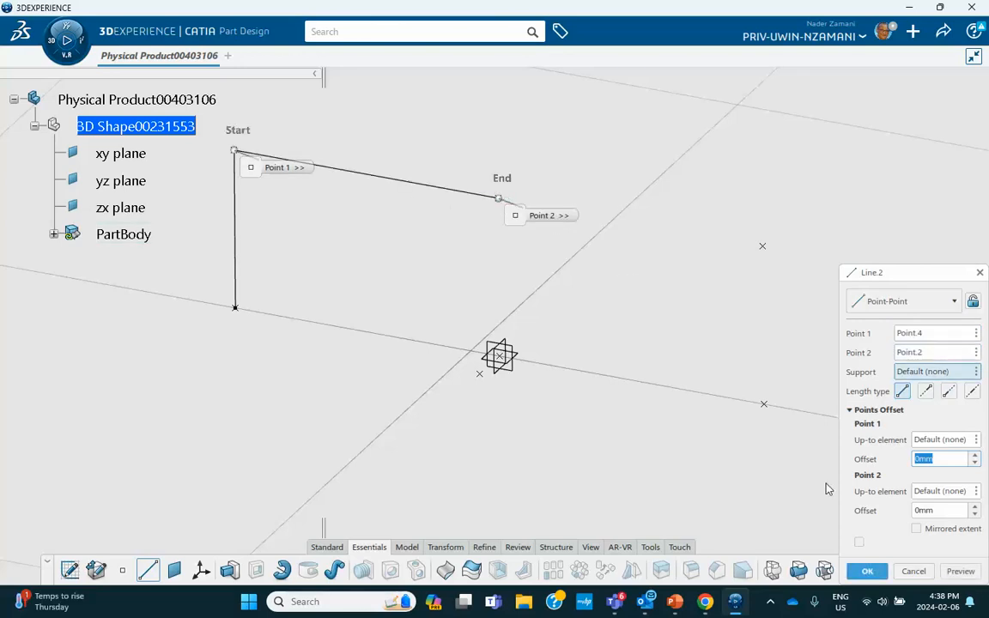
pyautogui.click(868, 571)
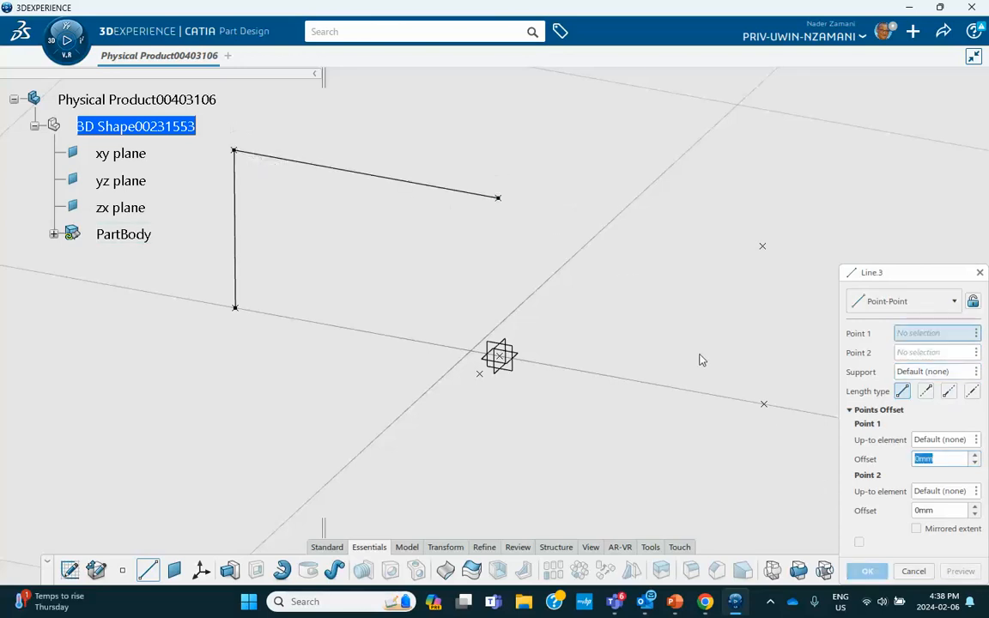
pyautogui.click(503, 204)
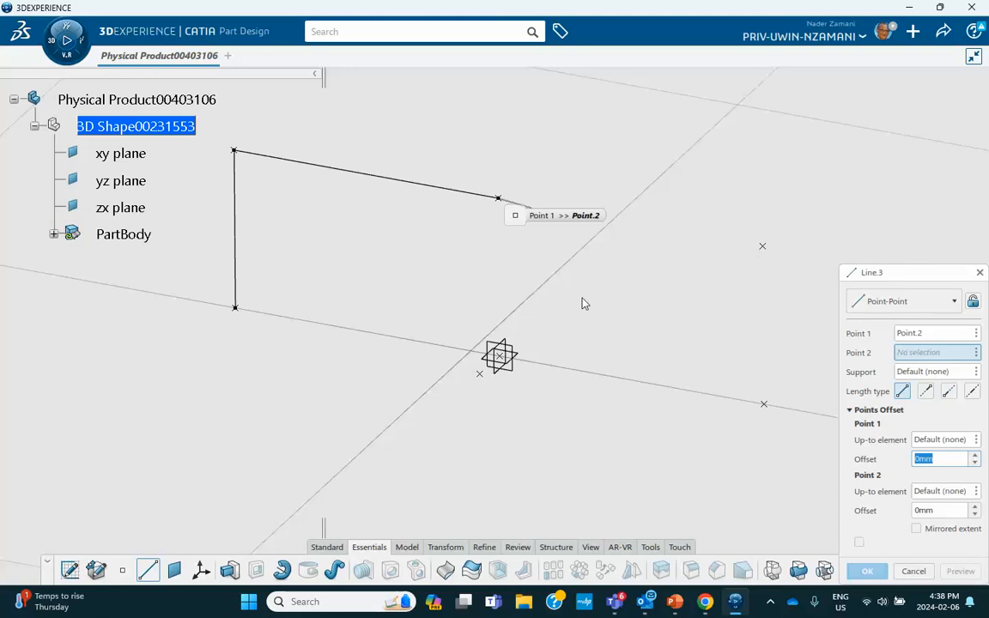
pyautogui.click(504, 357)
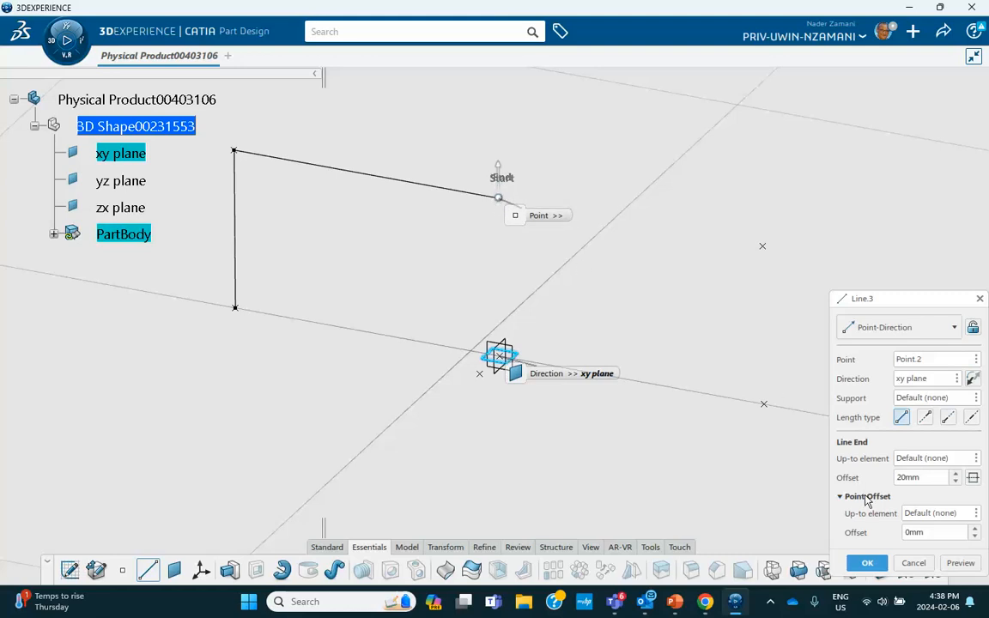
pyautogui.click(914, 564)
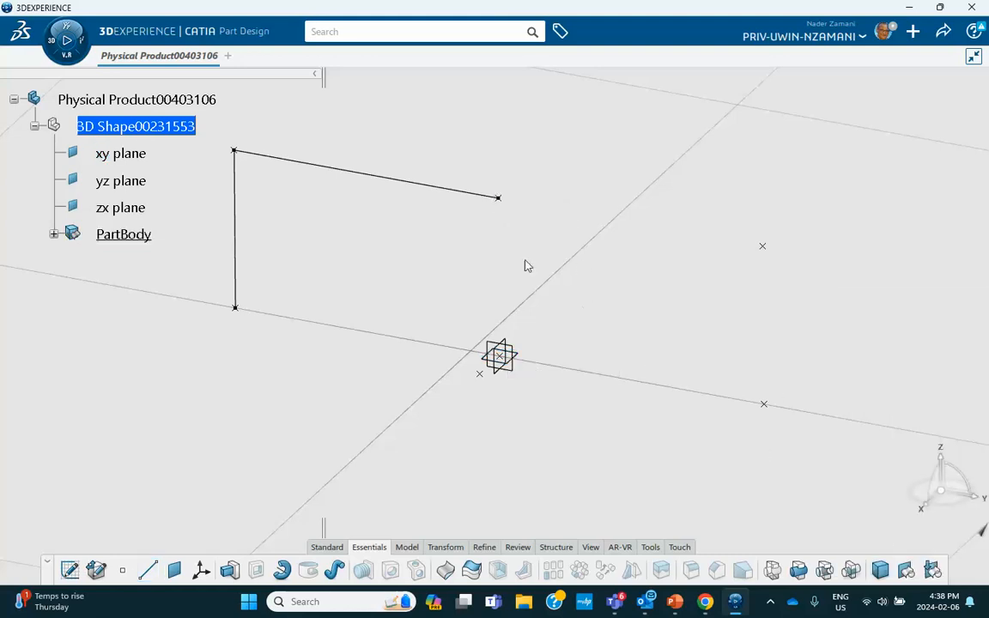
# Step: Create a point-to-point line for the middle column from the upper middle point down to the origin point
pyautogui.click(146, 573)
pyautogui.click(499, 200)
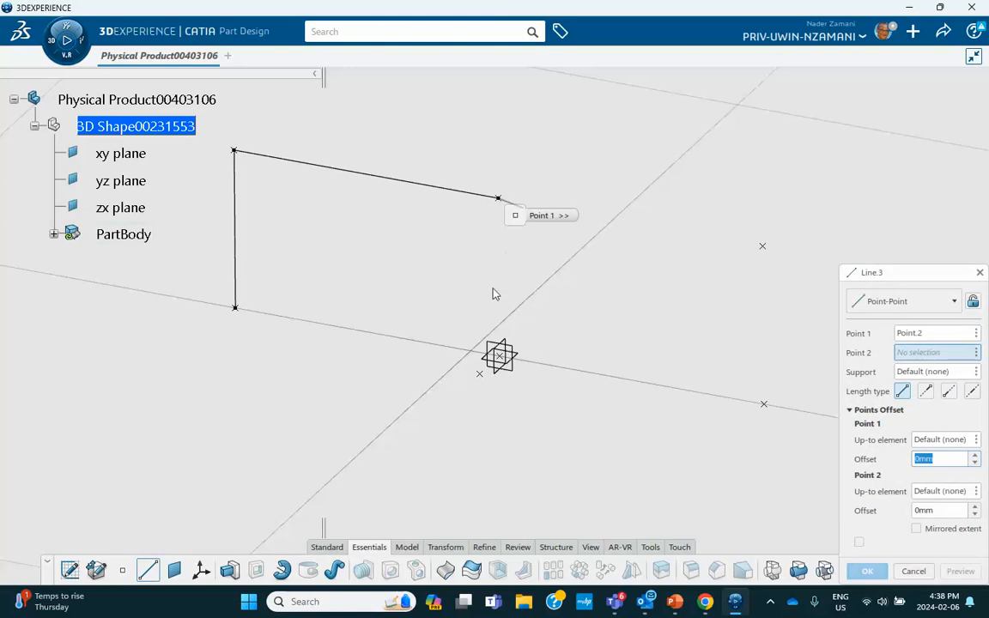
pyautogui.click(501, 354)
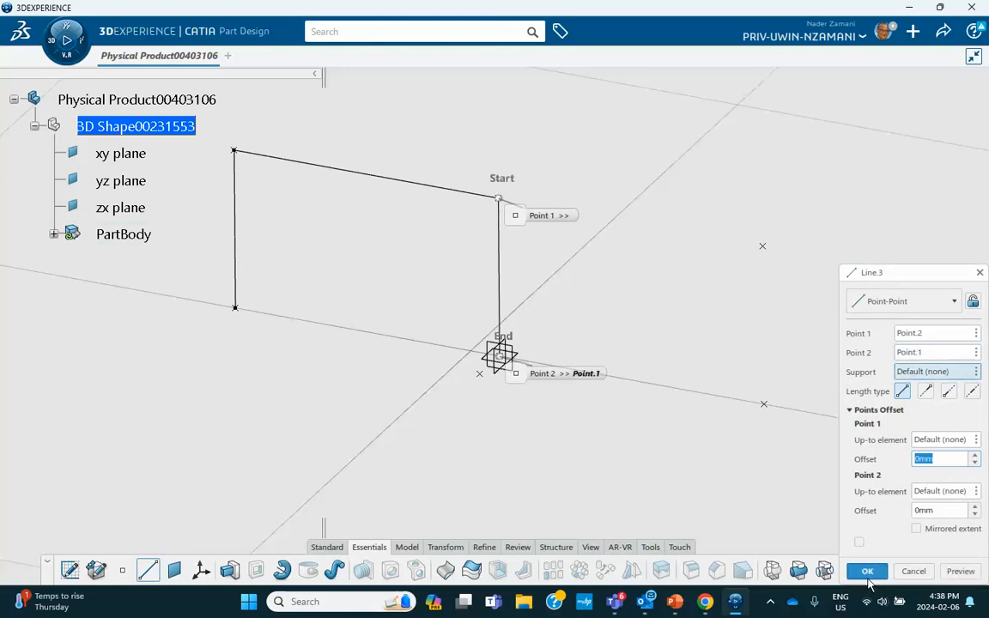
pyautogui.click(866, 571)
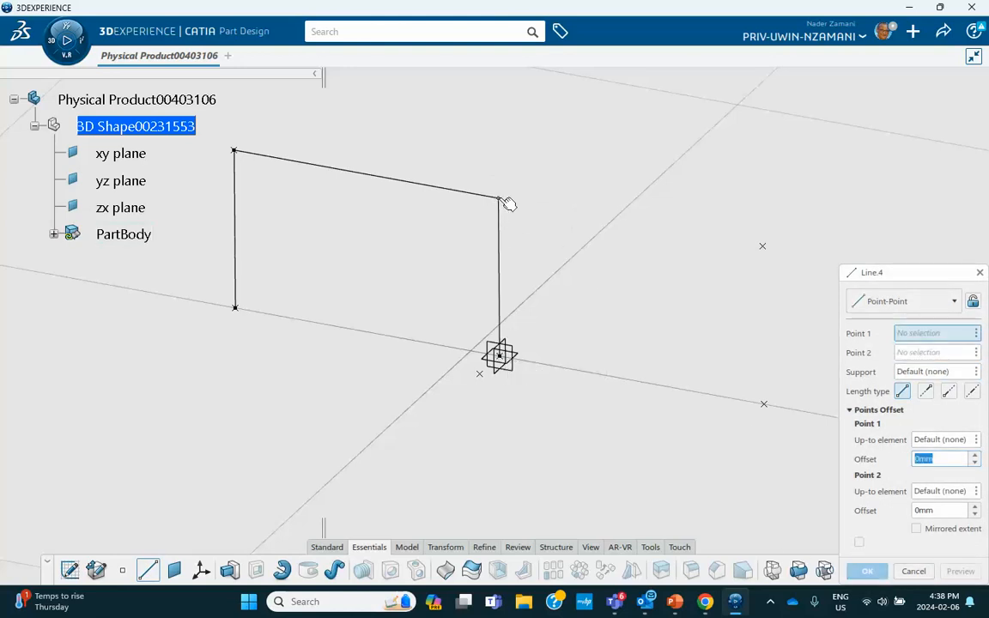
# Step: Create a point-to-point line for the second beam from the upper middle point to the top point at Y 6100 mm
pyautogui.click(500, 200)
pyautogui.click(764, 248)
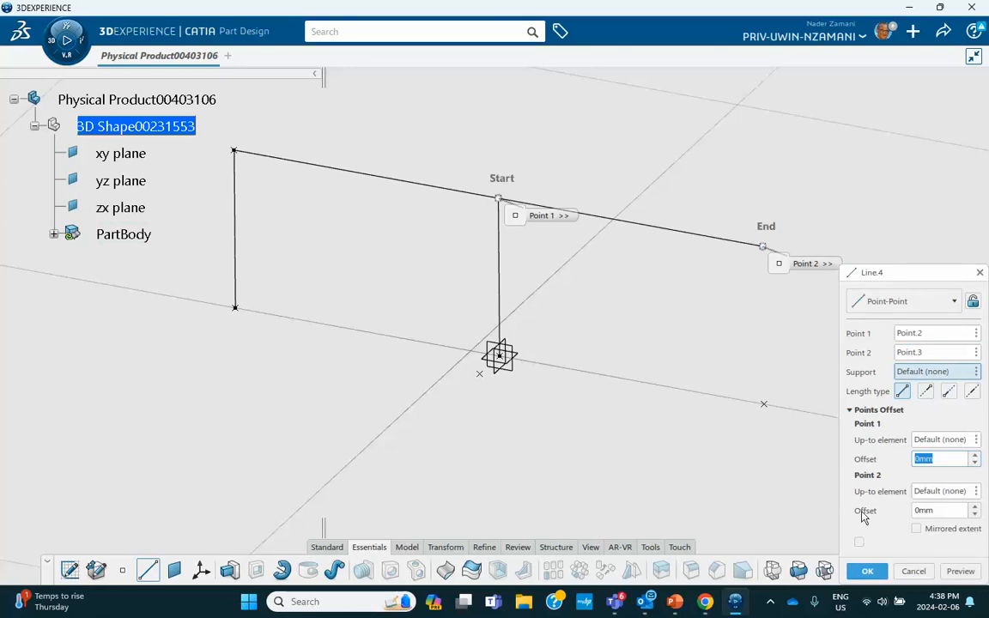
pyautogui.click(867, 571)
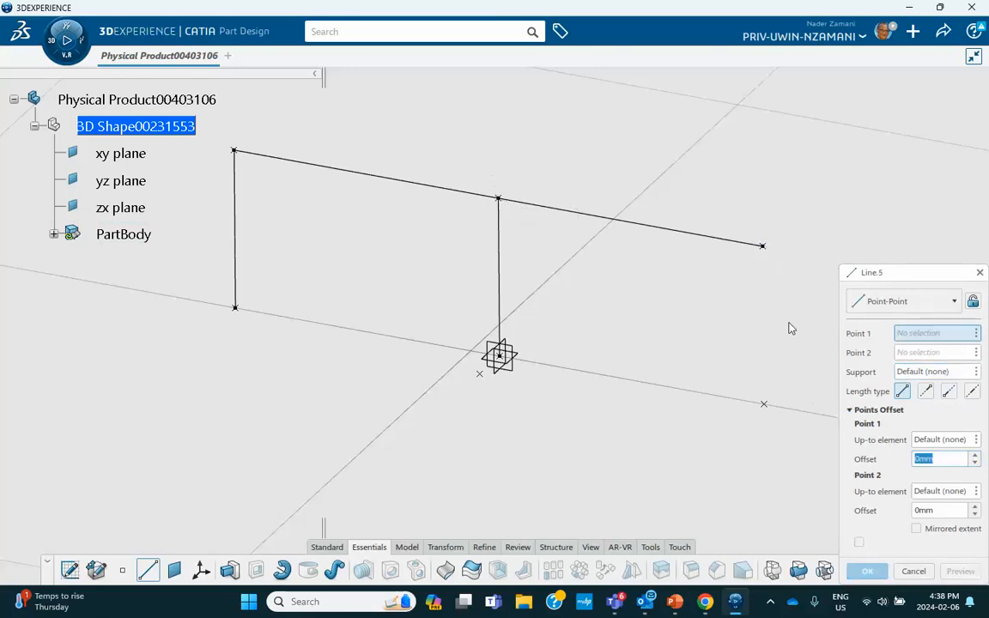
# Step: Create a point-to-point line for the outer column at Y 6100 mm from its top point to its base point, and finish creating lines
pyautogui.click(763, 249)
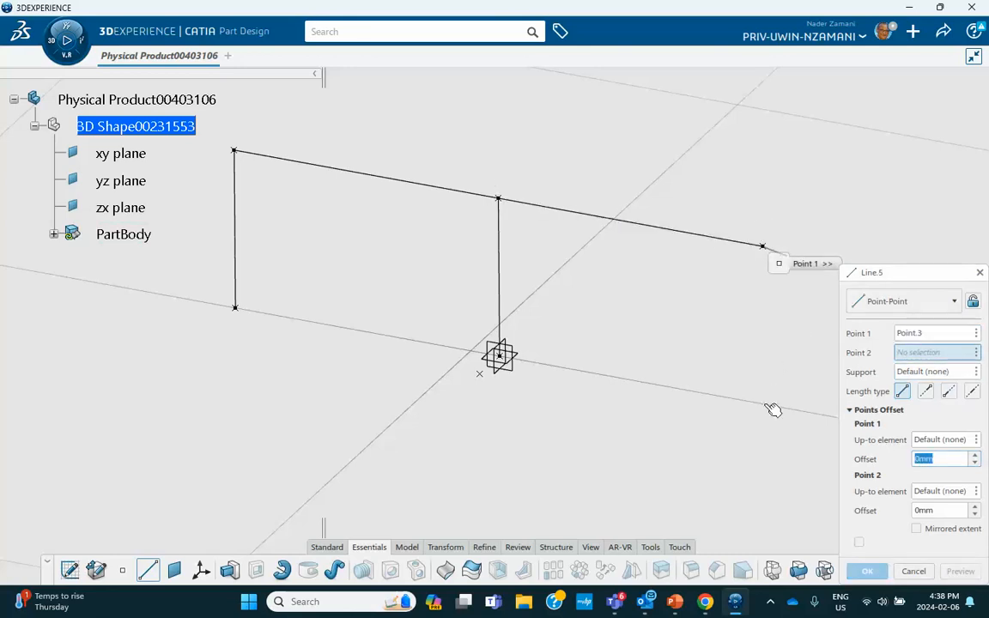
pyautogui.click(764, 404)
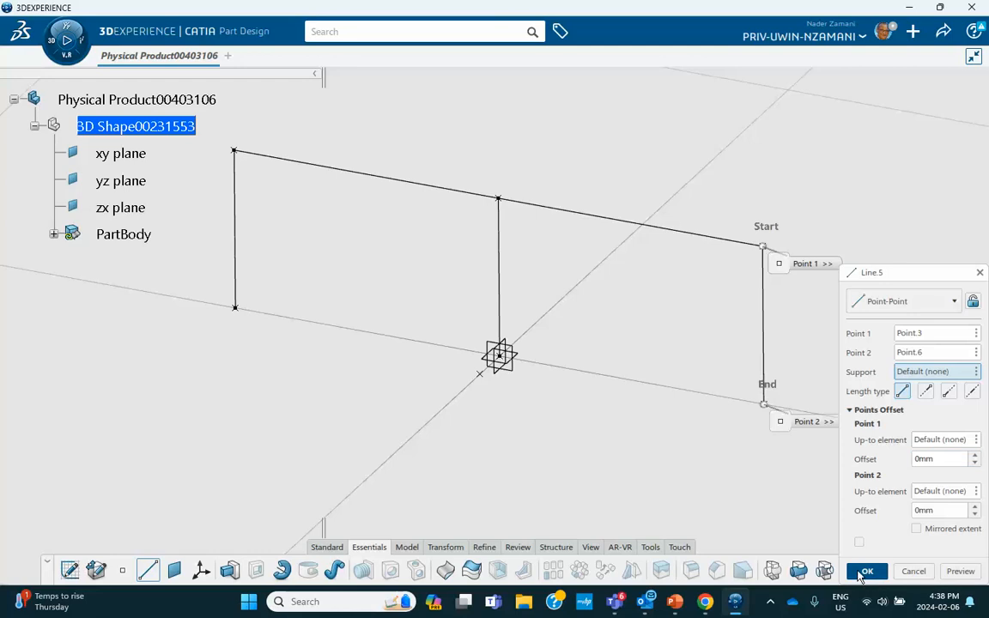
pyautogui.click(868, 574)
pyautogui.click(914, 571)
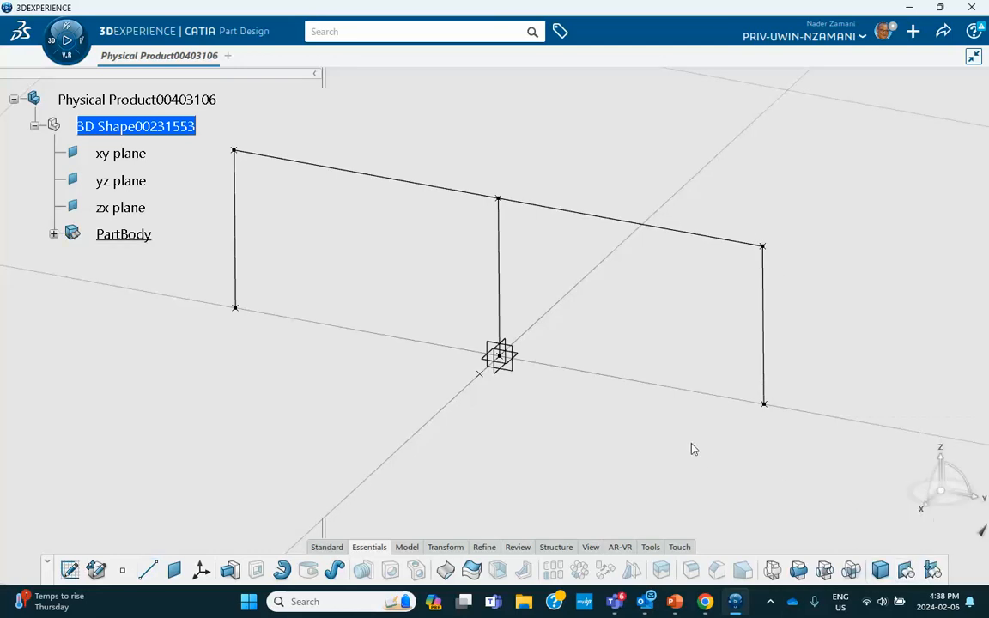
# Step: Hide the six frame points, Point.1 through Point.6, in the PartBody
pyautogui.moveTo(627, 420); pyautogui.dragTo(658, 411, button='middle')
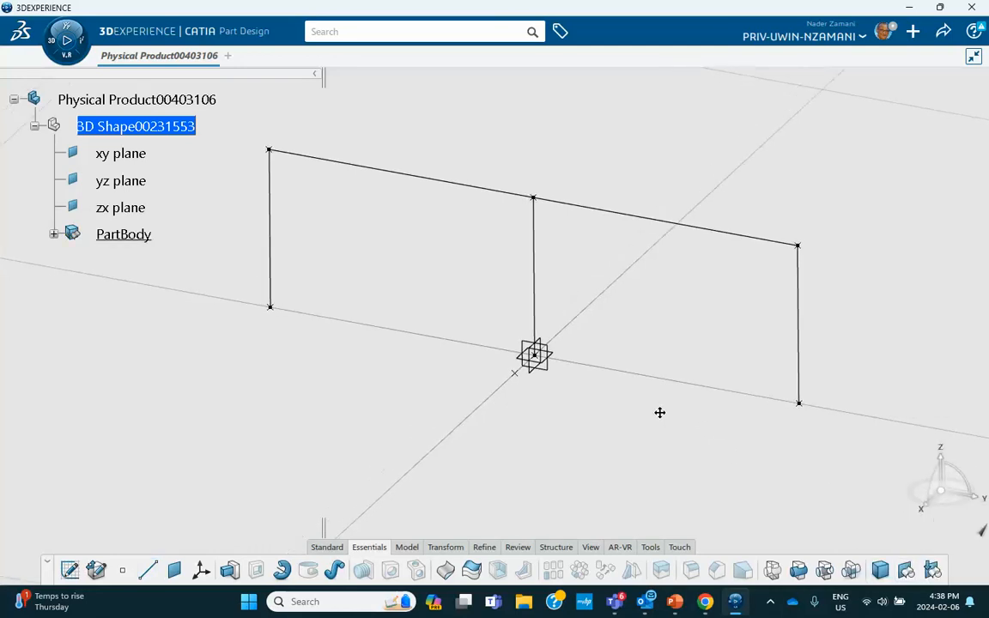
pyautogui.click(53, 235)
pyautogui.click(140, 237)
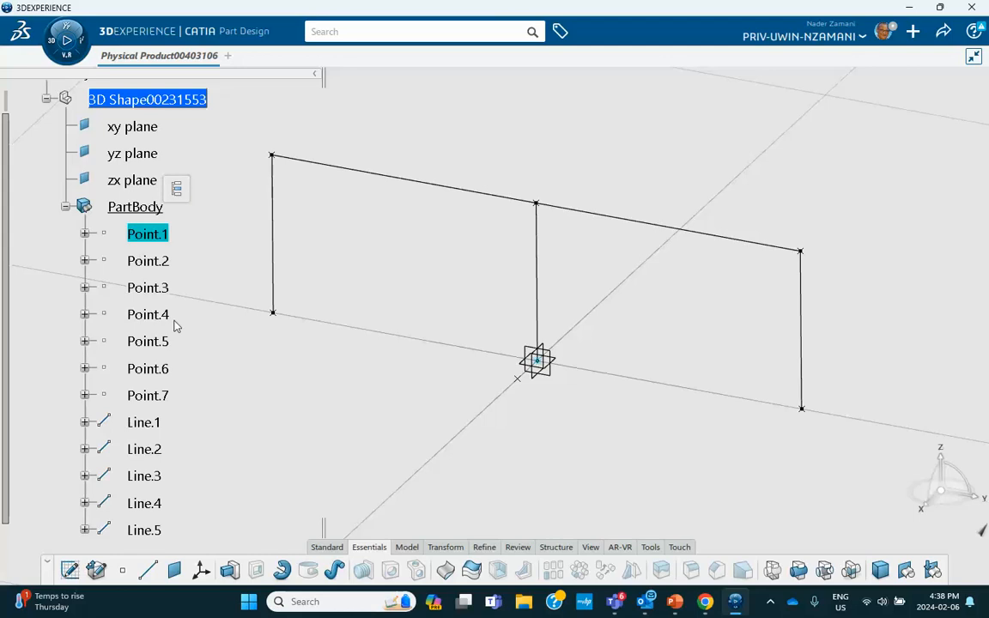
pyautogui.keyDown('shift'); pyautogui.click(160, 372); pyautogui.keyUp('shift')
pyautogui.rightClick(160, 374)
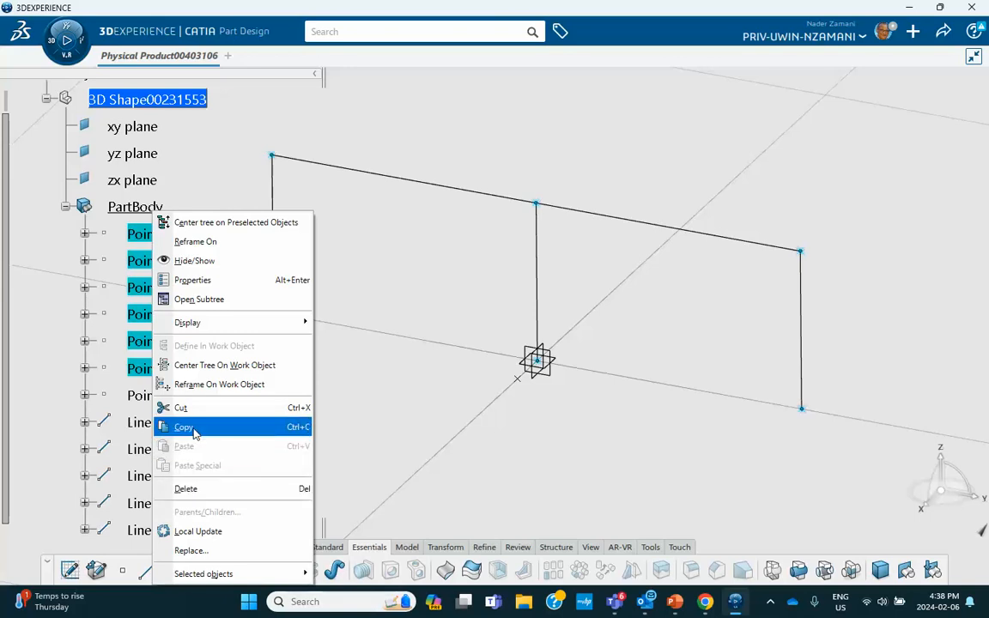
pyautogui.click(194, 261)
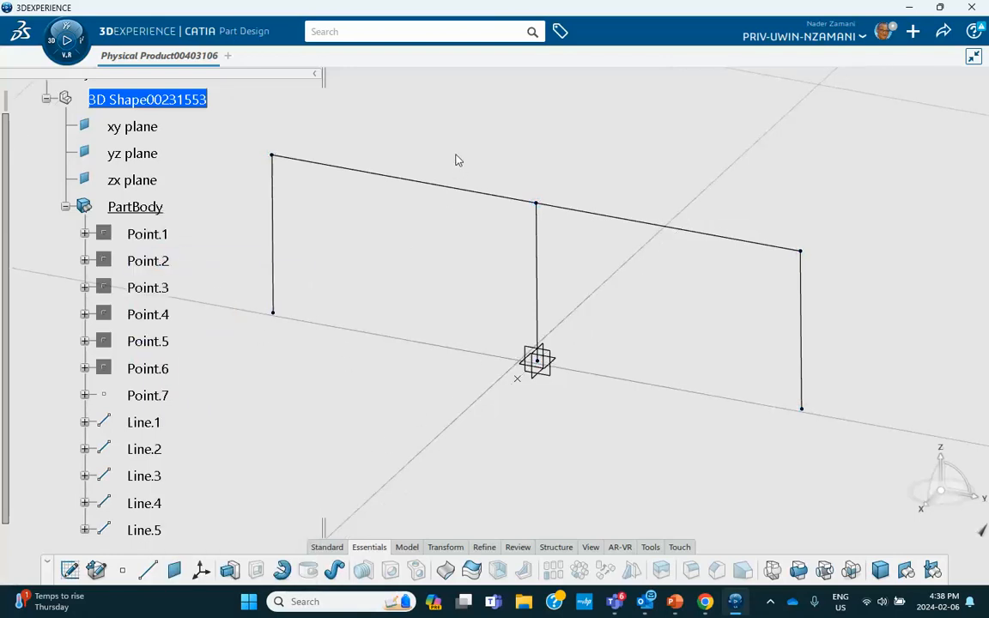
# Step: Create a core material named "Feb 6, 2024 Two Bay Frame" with a simulation domain
pyautogui.click(650, 547)
pyautogui.click(287, 559)
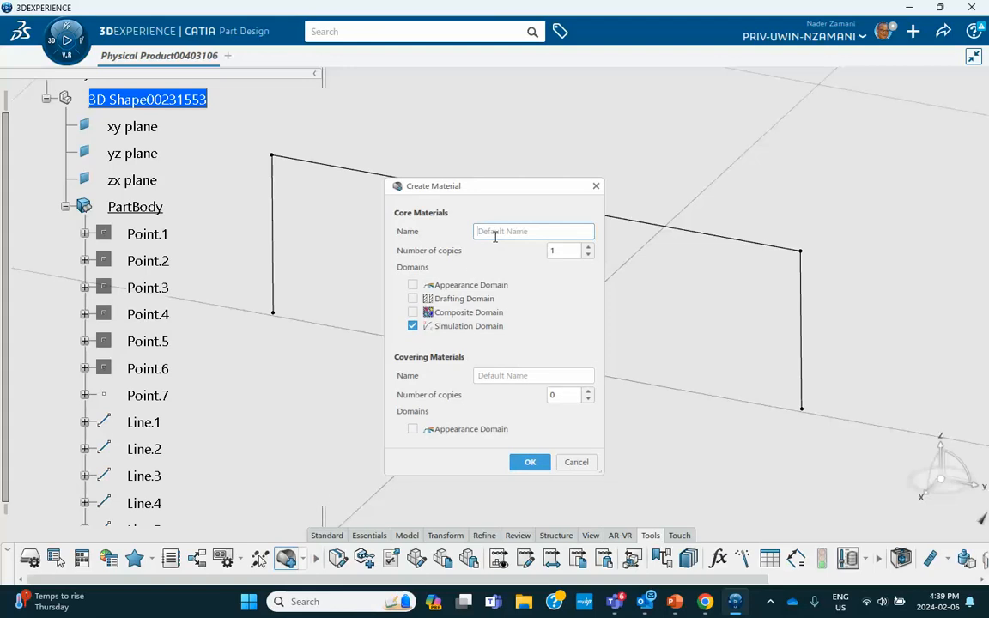
pyautogui.write('Feb 6, 2024 Two Bay Frame')
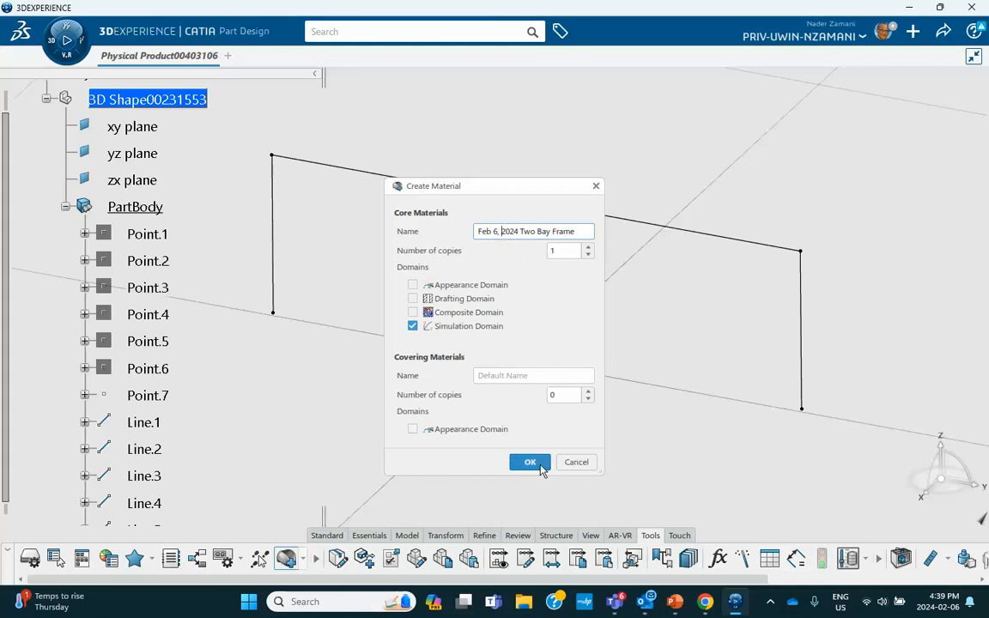
pyautogui.click(530, 462)
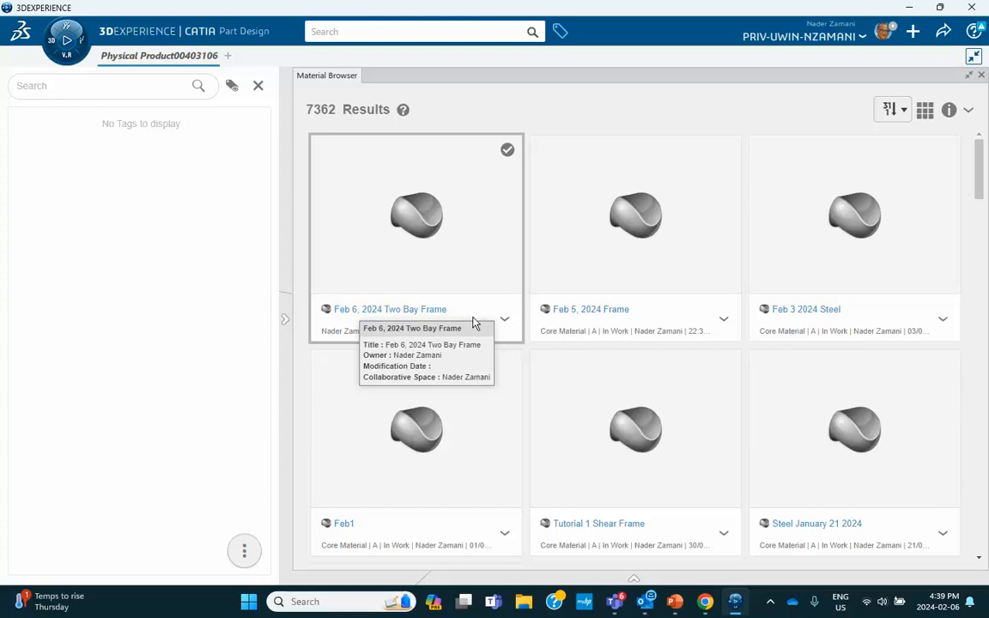
# Step: Apply the "Feb 6, 2024 Two Bay Frame" material to the physical product and accept the assignment
pyautogui.click(505, 320)
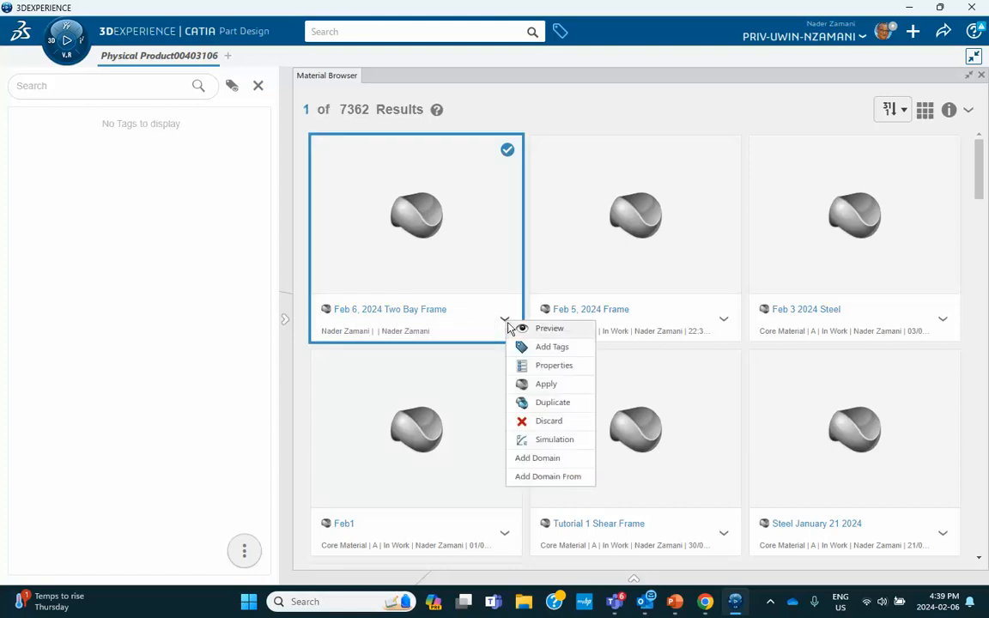
pyautogui.click(548, 387)
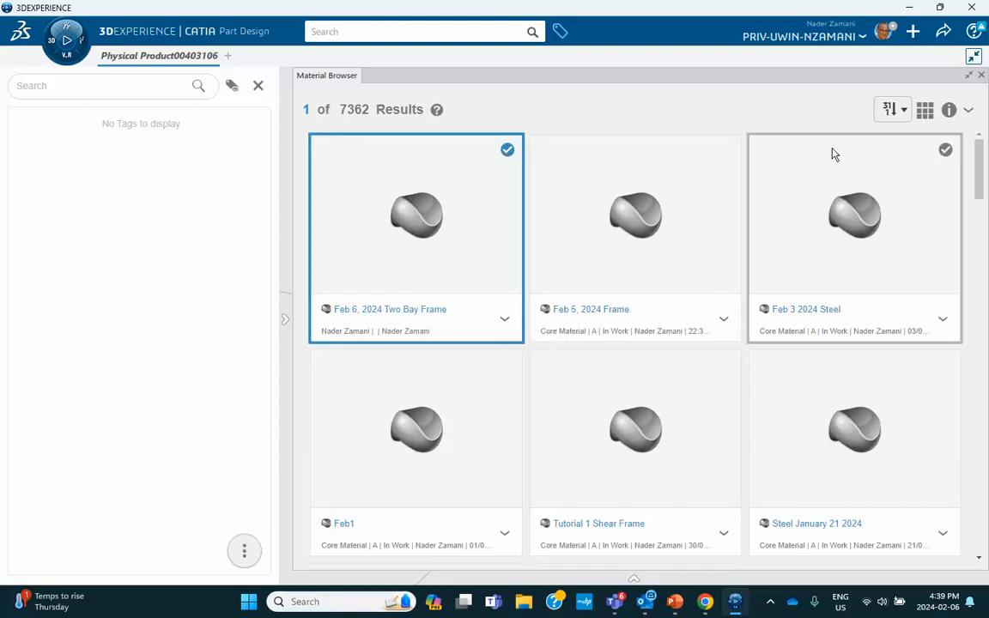
pyautogui.click(973, 57)
pyautogui.scroll(2, 153, 153)
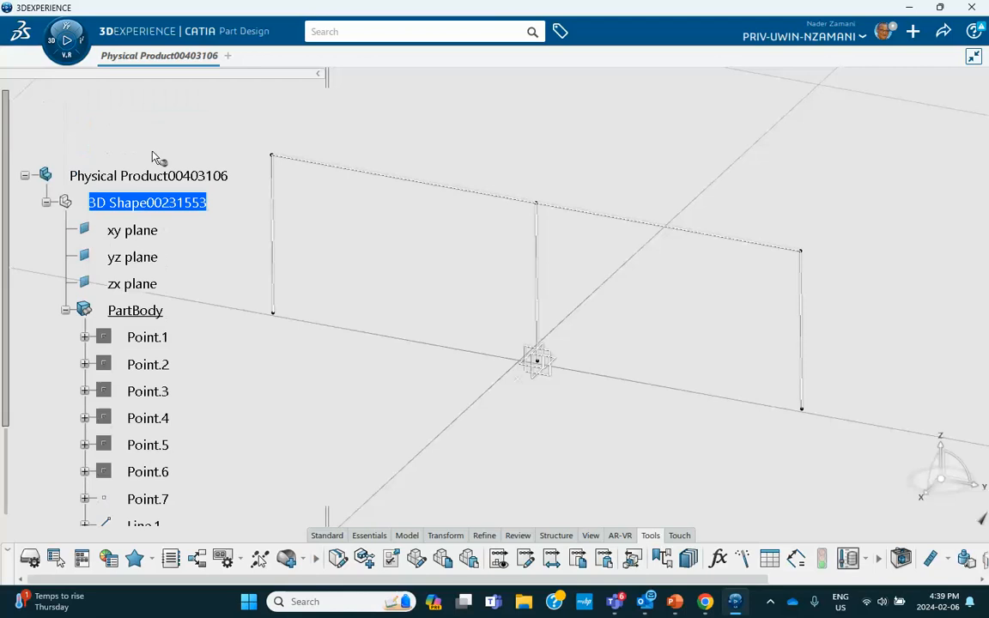
pyautogui.click(153, 281)
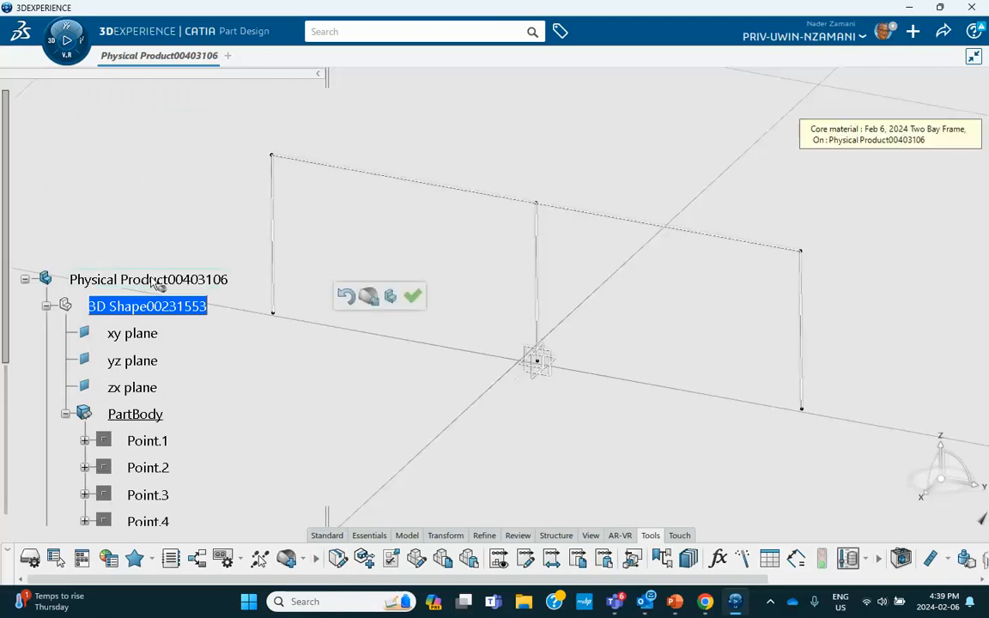
pyautogui.click(413, 297)
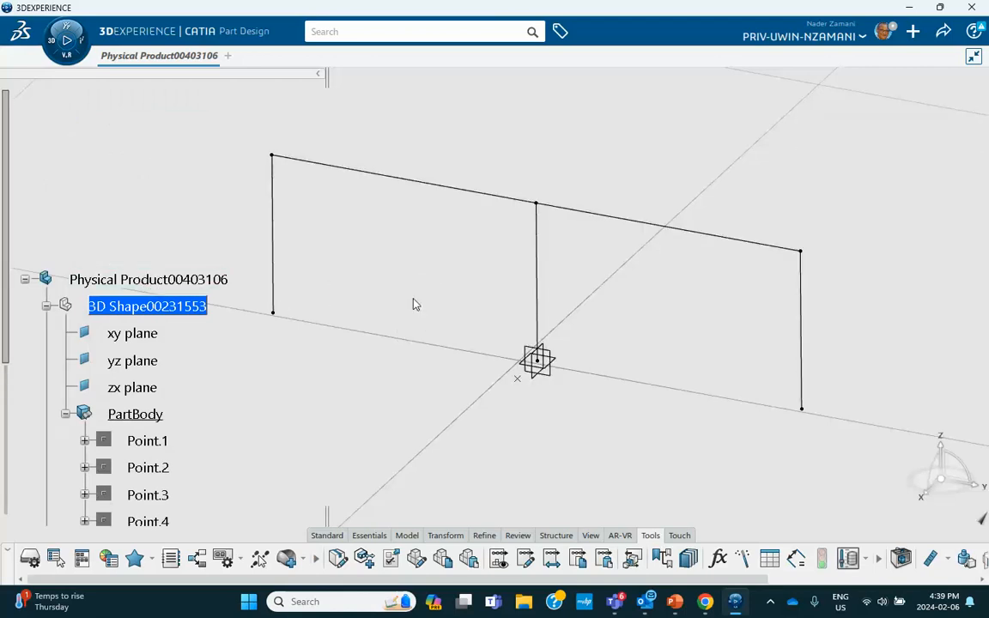
# Step: Open the new material's simulation domain definition and add a density of 0.24 kg/m3 under the structural general options
pyautogui.scroll(-6, 206, 257)
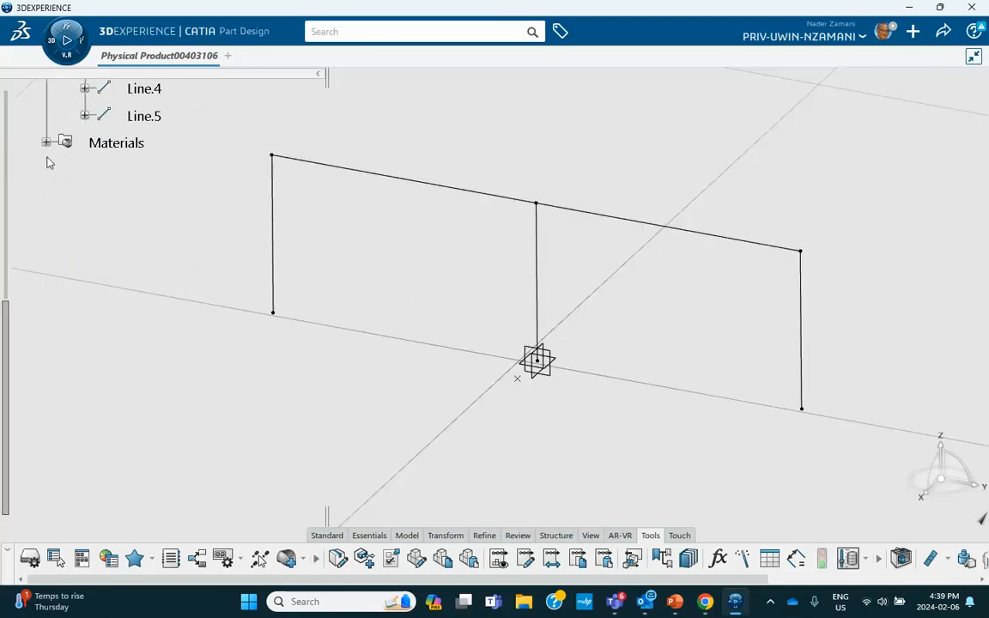
pyautogui.click(46, 143)
pyautogui.click(65, 169)
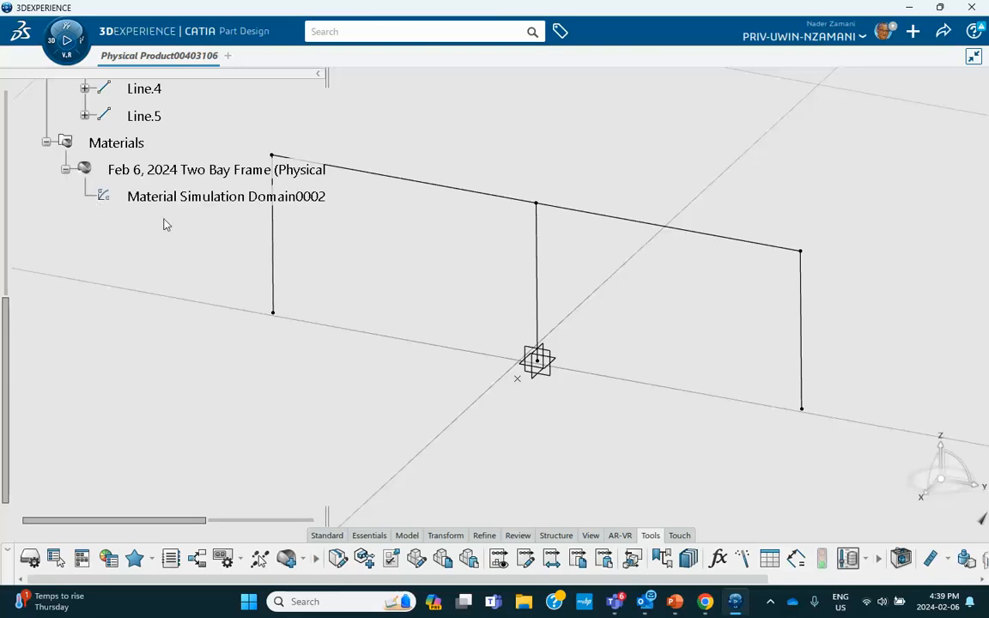
pyautogui.doubleClick(210, 198)
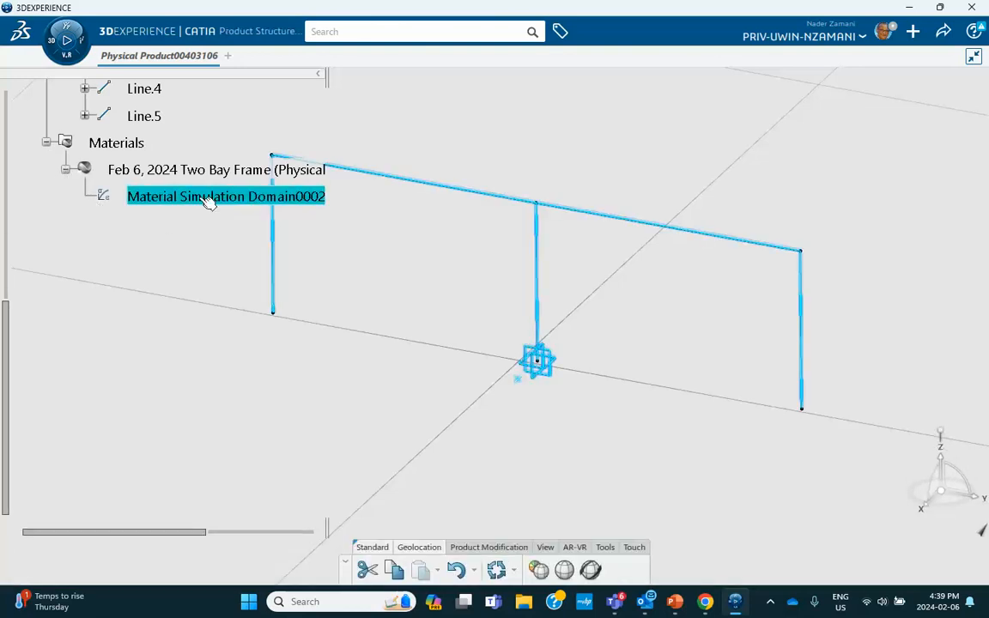
pyautogui.click(437, 255)
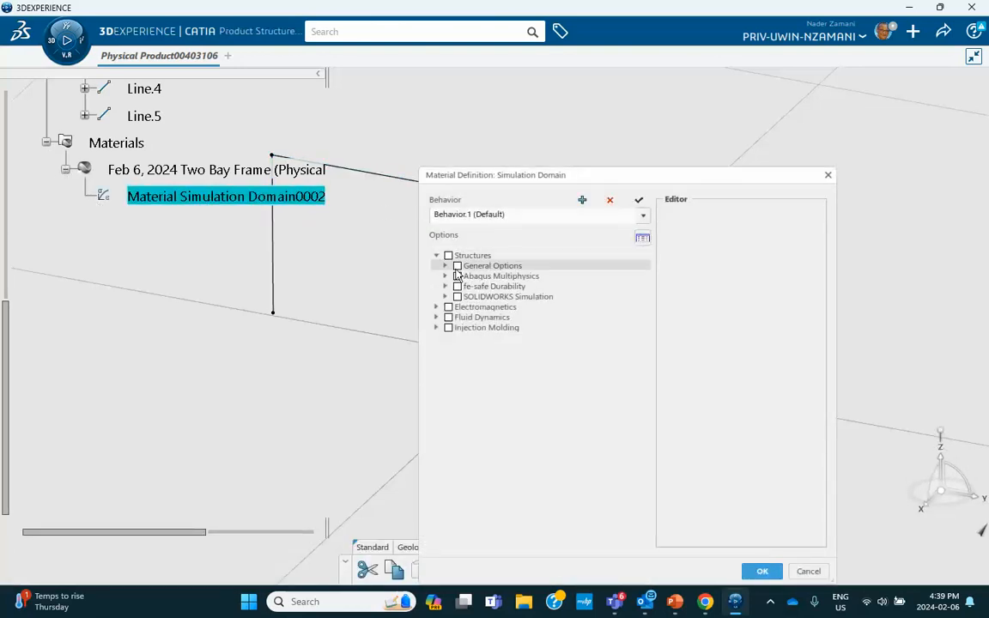
pyautogui.click(445, 265)
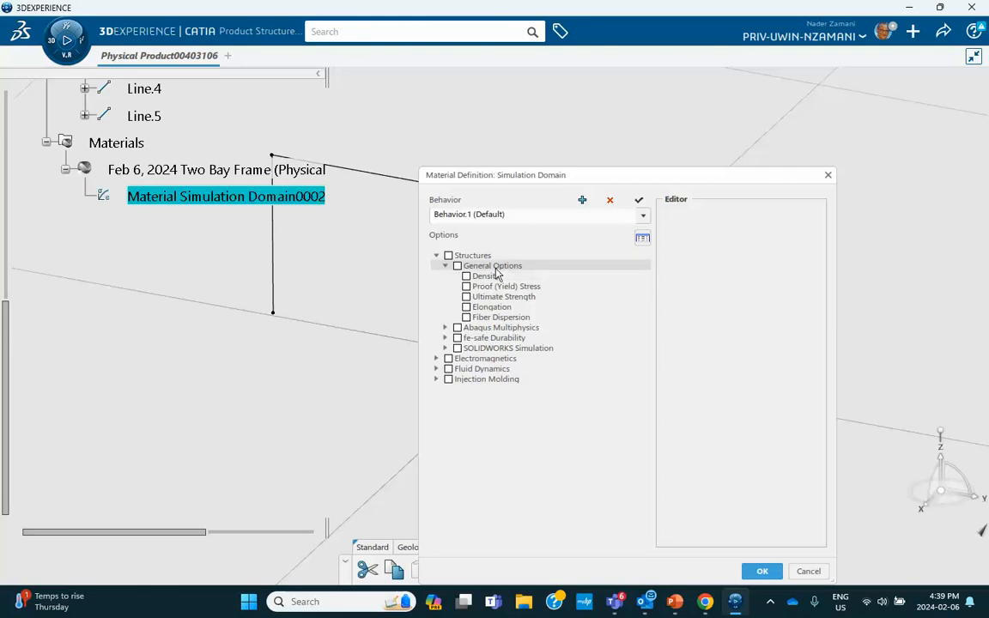
pyautogui.click(466, 277)
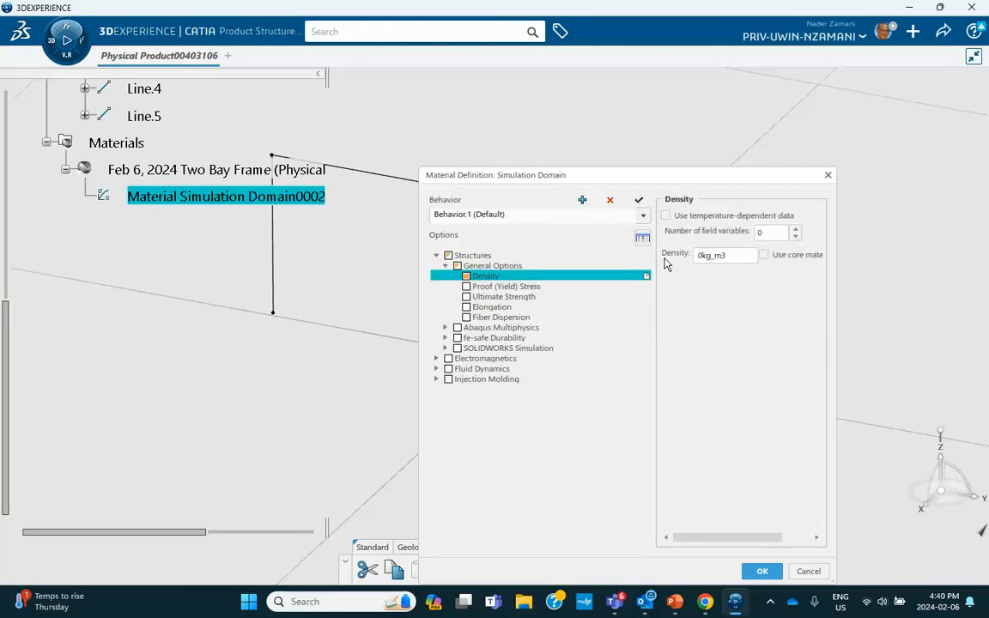
pyautogui.click(702, 257)
pyautogui.click(703, 257)
pyautogui.write('.24')
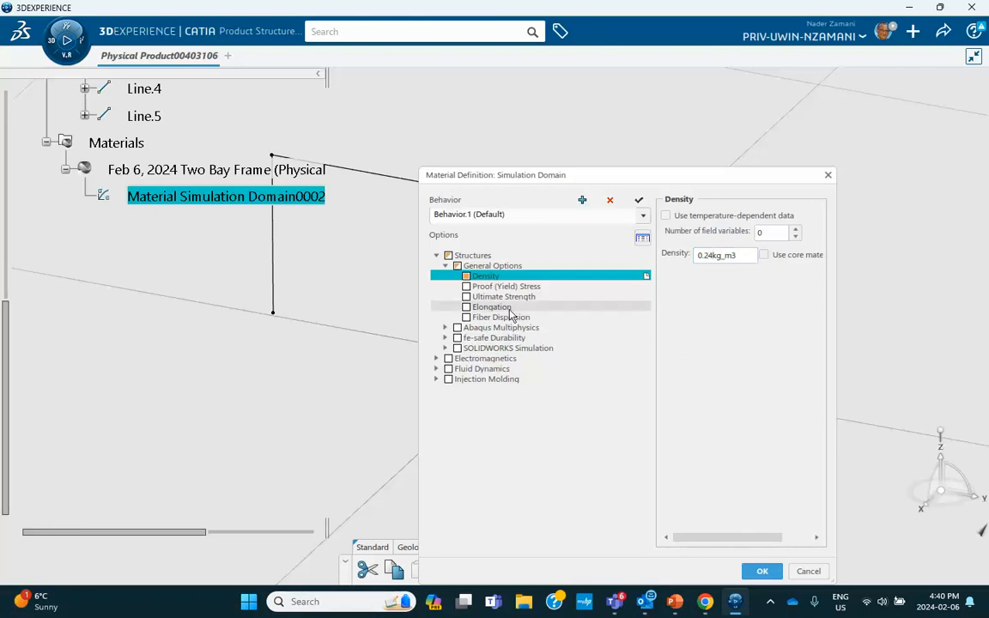
# Step: Add isotropic elastic behavior under Abaqus Multiphysics with a Young's modulus of 30 GPa and fill in a Poisson's ratio
pyautogui.click(446, 328)
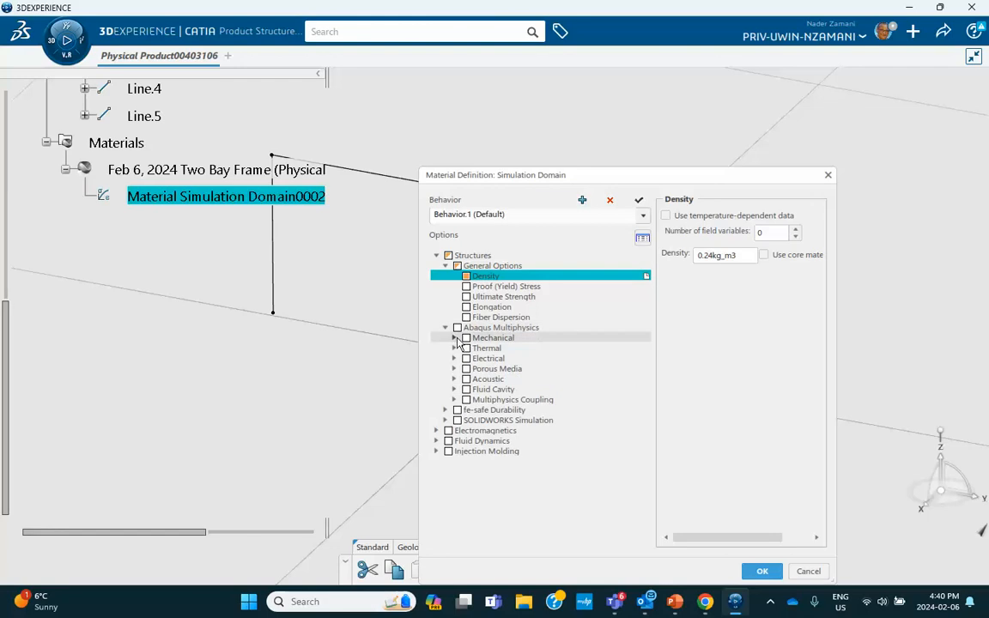
pyautogui.click(454, 337)
pyautogui.click(463, 347)
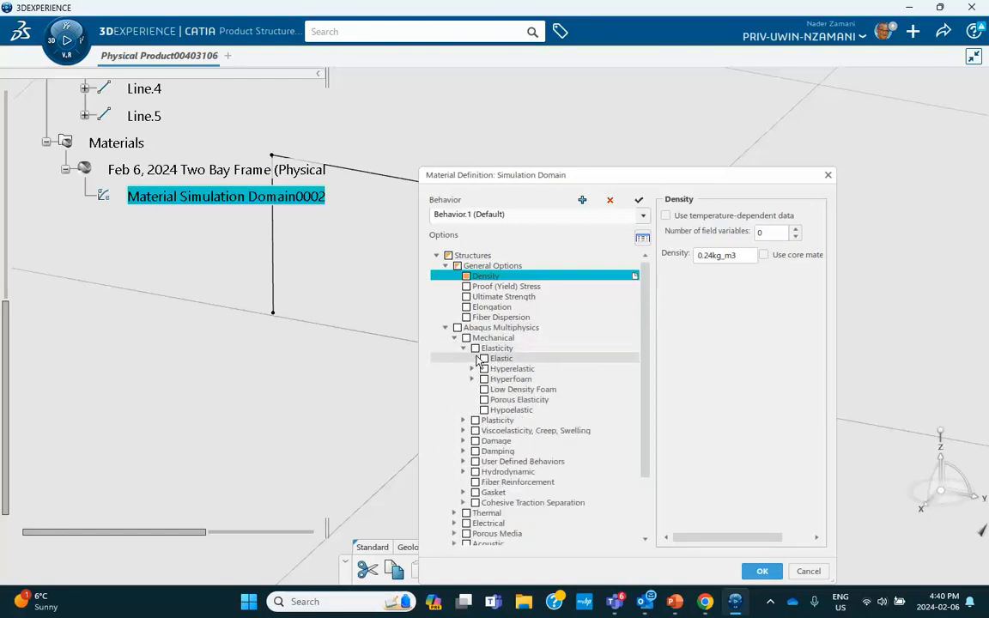
pyautogui.click(485, 358)
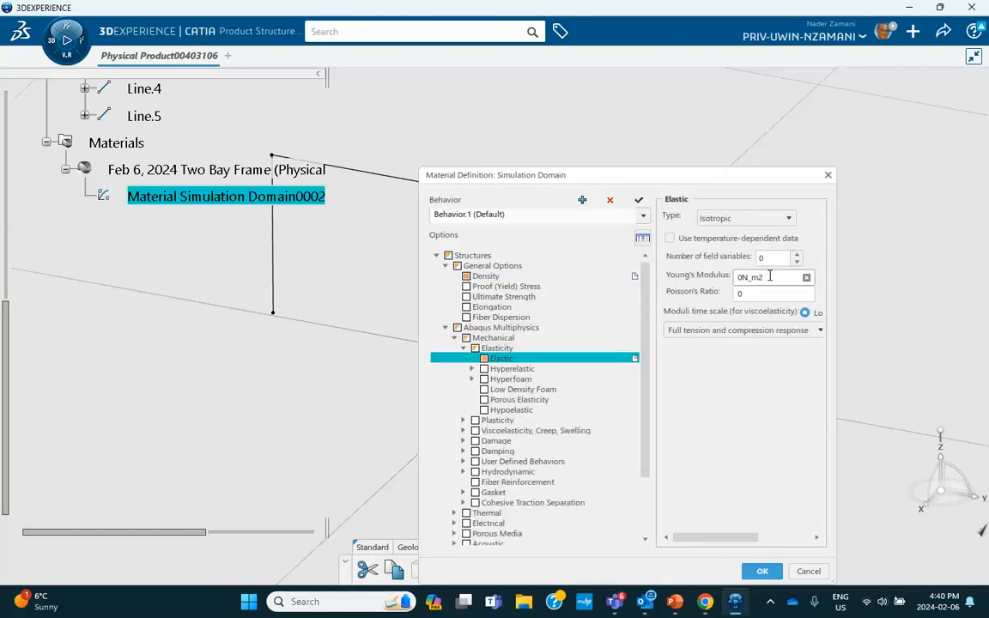
pyautogui.click(744, 277)
pyautogui.write('30GPa')
pyautogui.click(744, 293)
pyautogui.write('0.2')
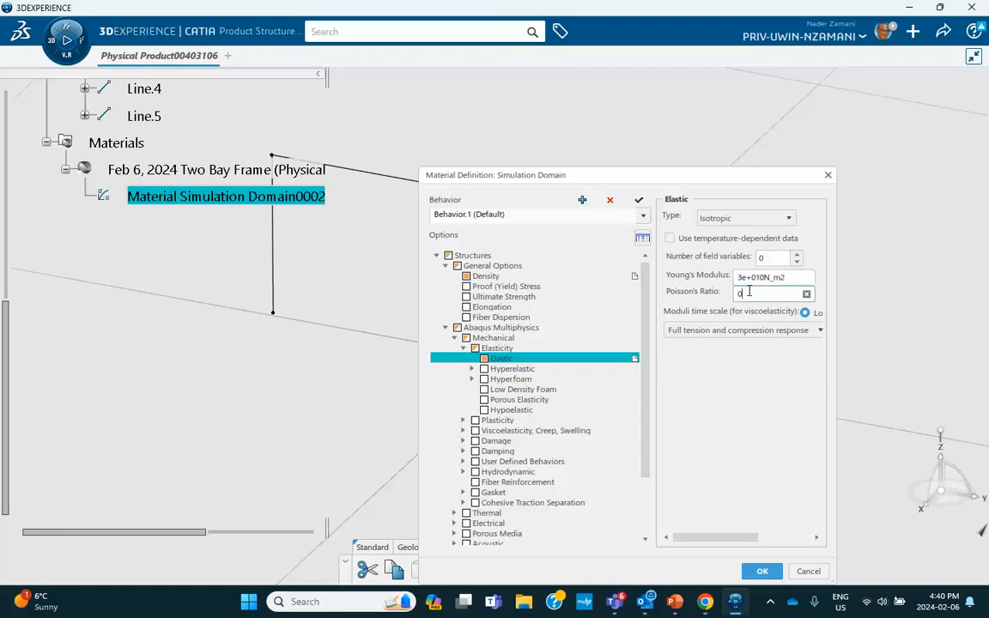
pyautogui.write('3')
# Step: Switch to the PowerPoint presentation and check the frame's material properties on slide 2, then return to the material definition
pyautogui.click(675, 601)
pyautogui.click(675, 600)
pyautogui.click(675, 600)
pyautogui.click(144, 274)
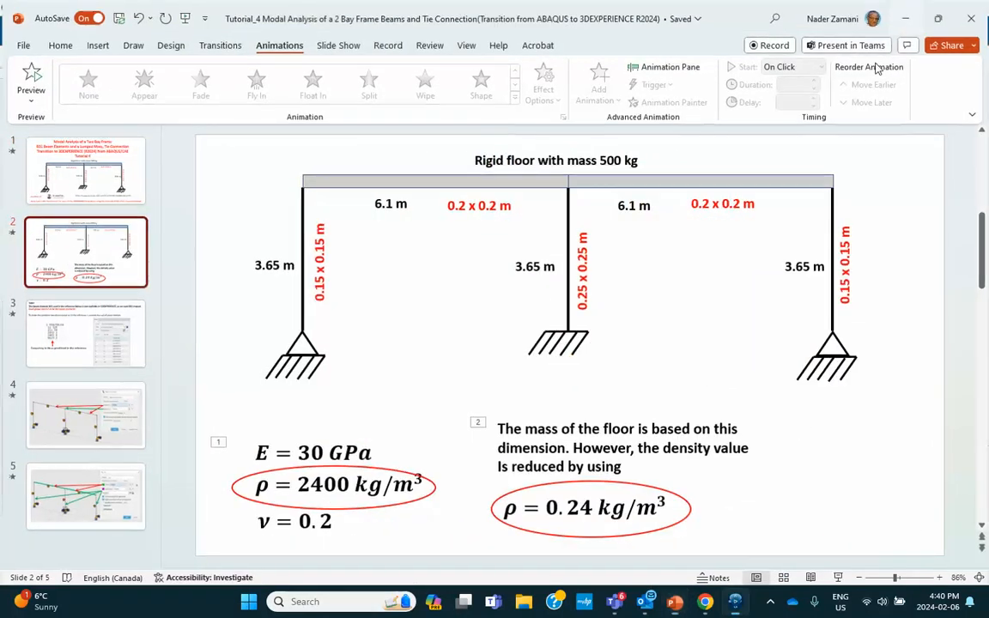
pyautogui.click(905, 19)
# Step: Set the material's Poisson's ratio to 0.2 and accept the simulation domain definition
pyautogui.click(778, 291)
pyautogui.press('BackSpace')
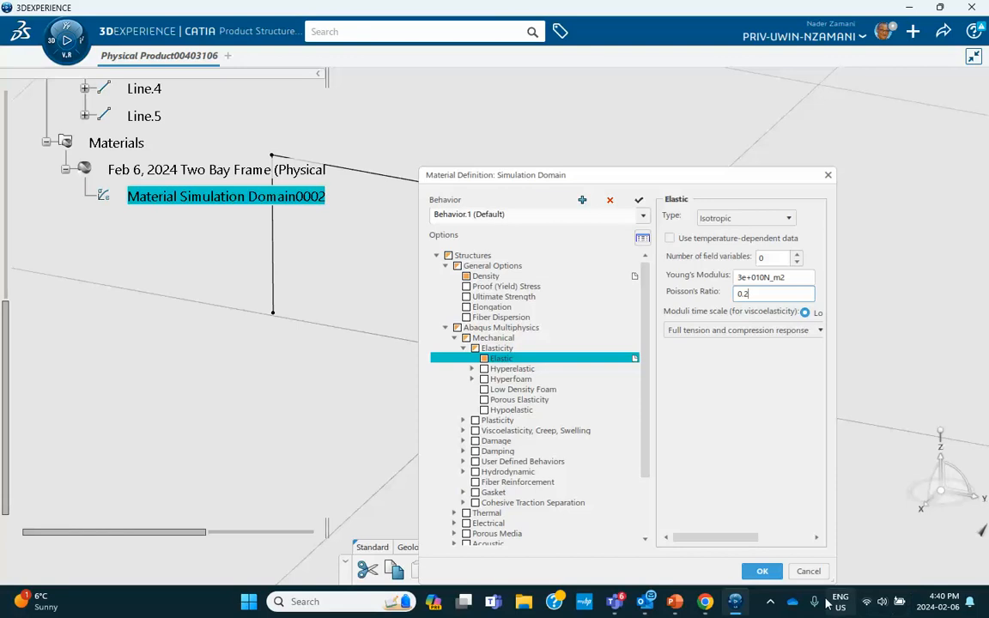
pyautogui.click(761, 571)
pyautogui.click(635, 478)
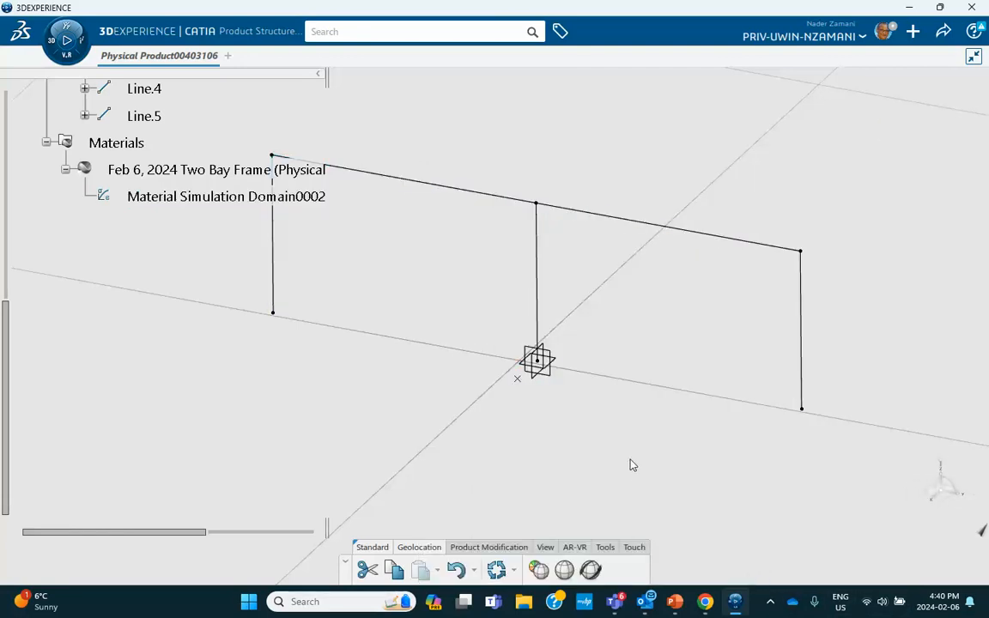
pyautogui.moveTo(446, 403); pyautogui.dragTo(496, 378, button='middle')
pyautogui.scroll(-2, 496, 379)
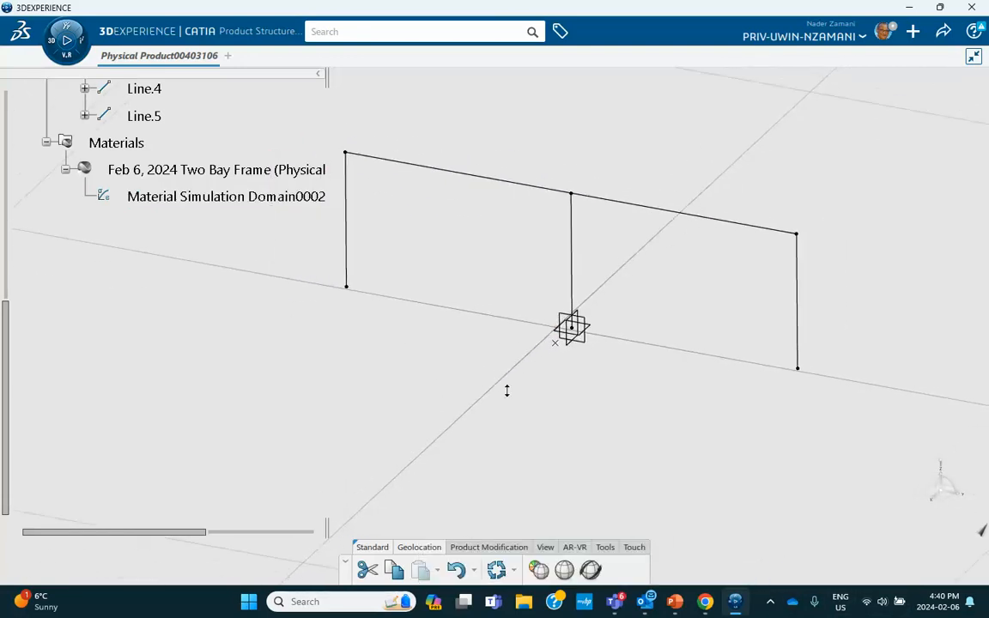
# Step: Create an empty finite element model for the two-bay frame in Structural Model Creation
pyautogui.click(64, 51)
pyautogui.click(84, 292)
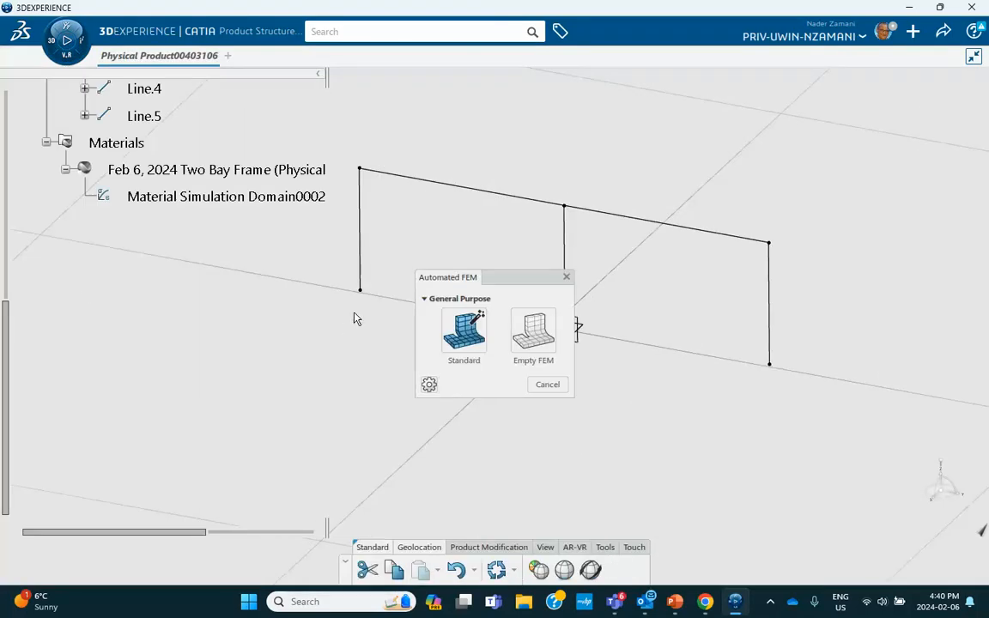
pyautogui.click(534, 343)
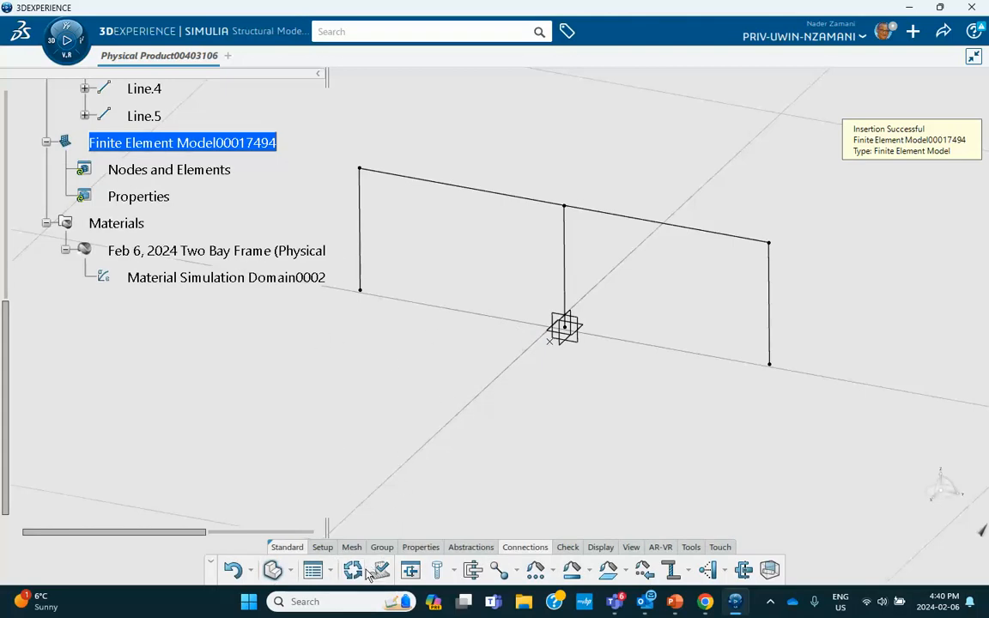
# Step: Mesh the left column (Line.1) with linear beam elements at a mesh size of 200 mm
pyautogui.click(351, 547)
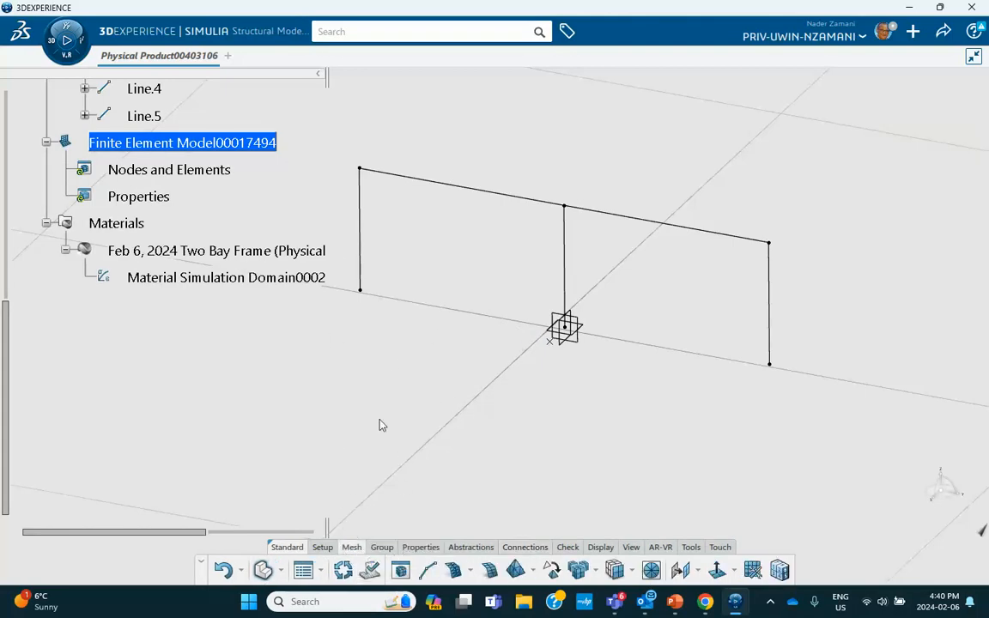
pyautogui.click(369, 234)
pyautogui.click(428, 570)
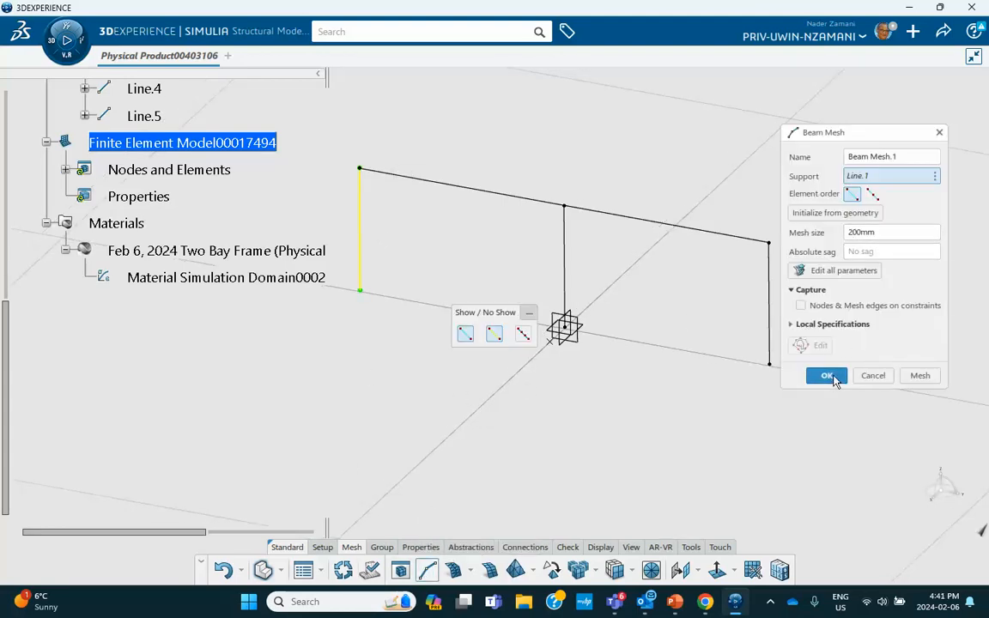
pyautogui.click(919, 375)
pyautogui.click(824, 375)
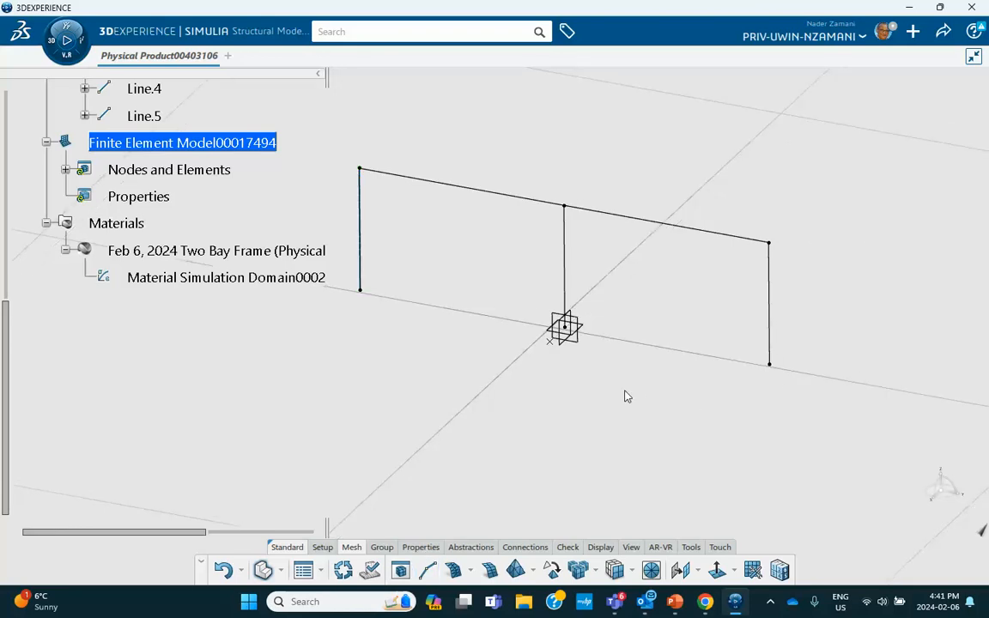
# Step: Add separate linear 200 mm beam meshes to the left bay's horizontal beam (Line.2) and the middle column (Line.3)
pyautogui.click(427, 570)
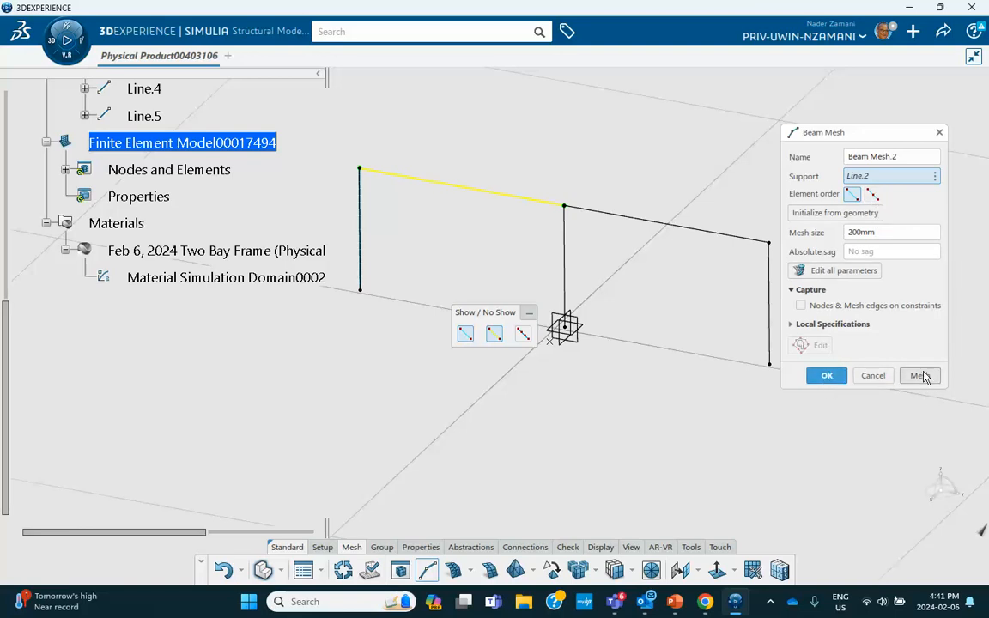
pyautogui.click(827, 375)
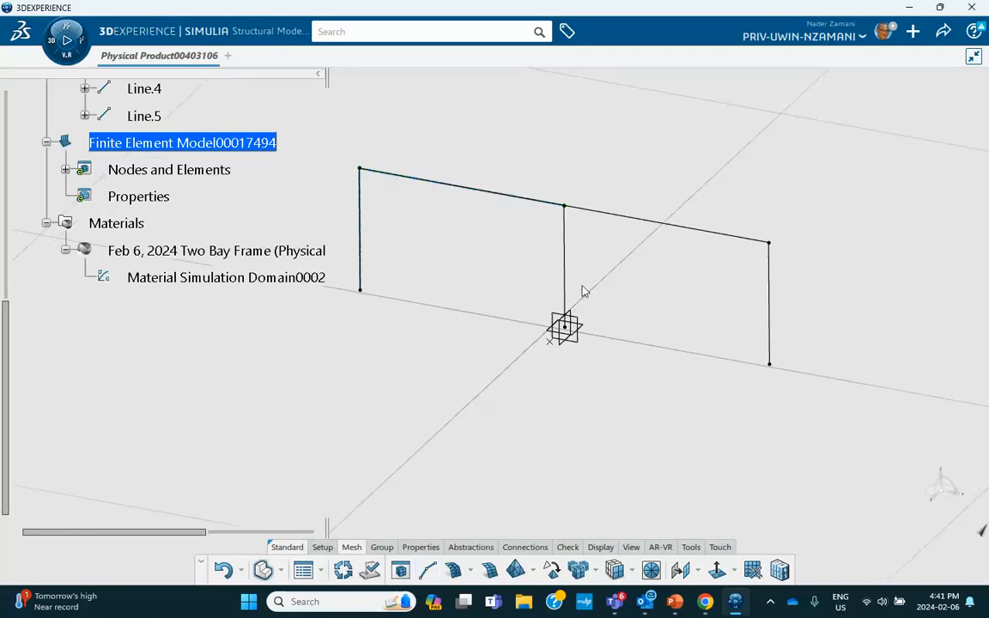
pyautogui.click(428, 570)
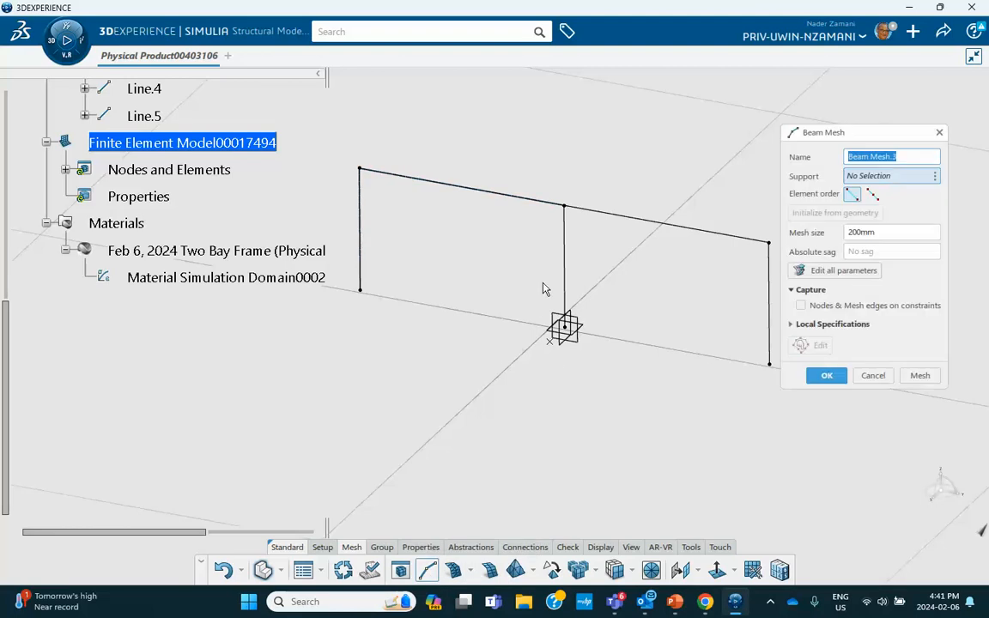
pyautogui.click(564, 257)
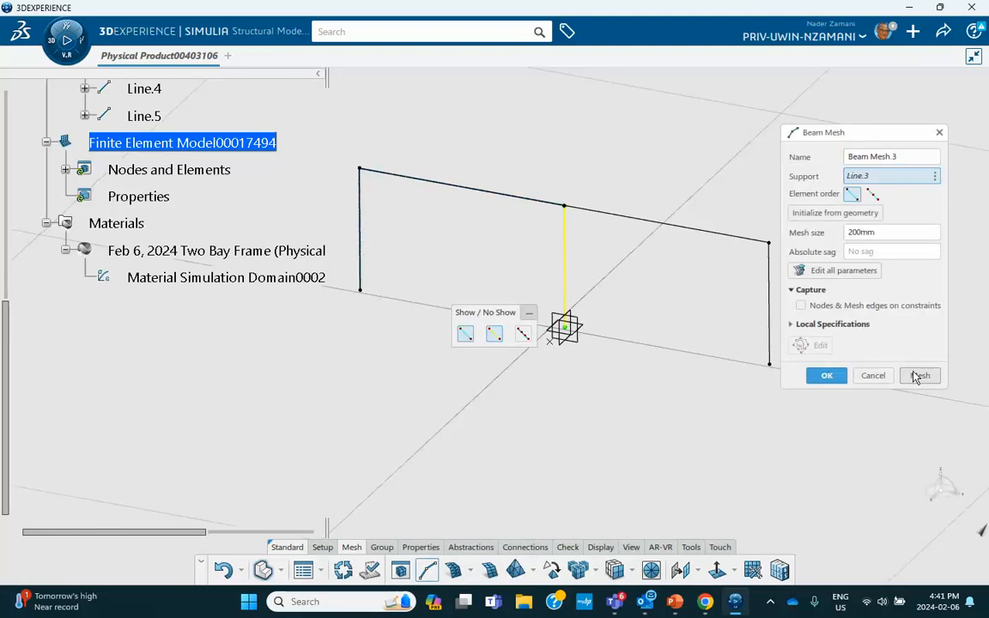
pyautogui.click(826, 375)
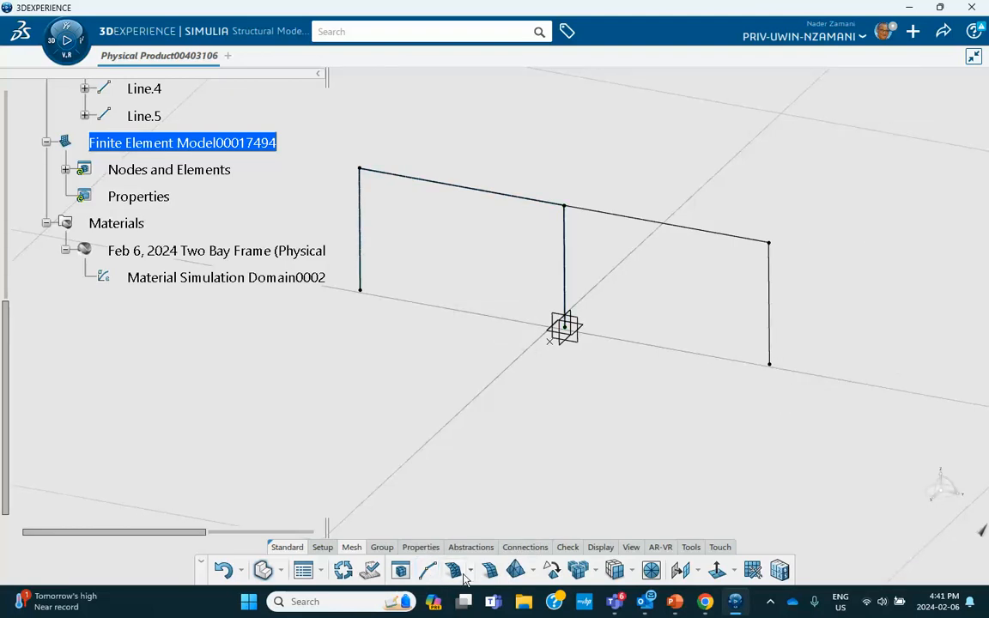
# Step: Add separate linear 200 mm beam meshes to the right bay's horizontal beam (Line.4) and the right column (Line.5)
pyautogui.click(427, 570)
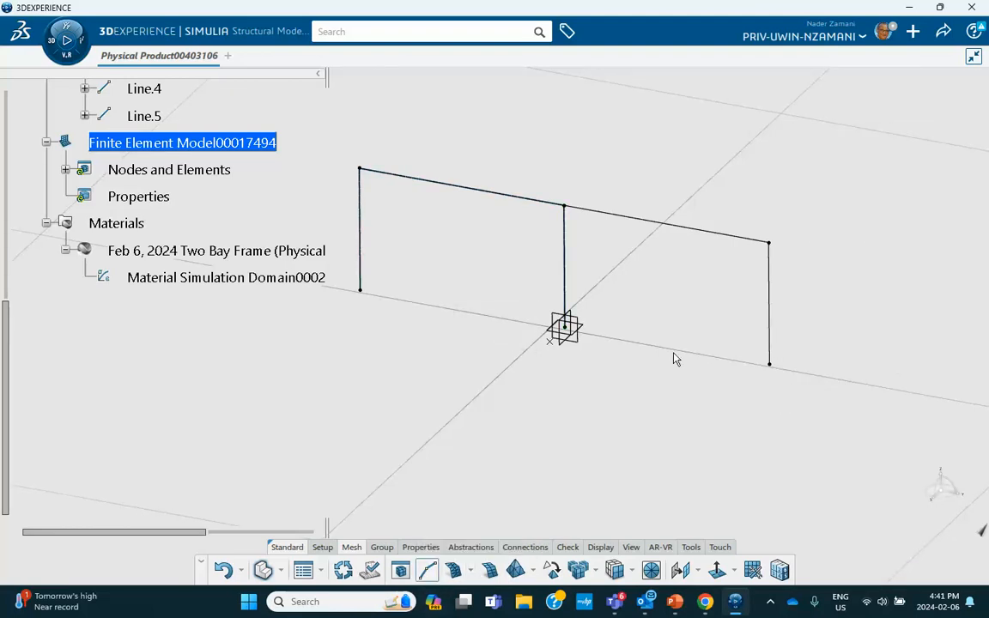
pyautogui.click(686, 234)
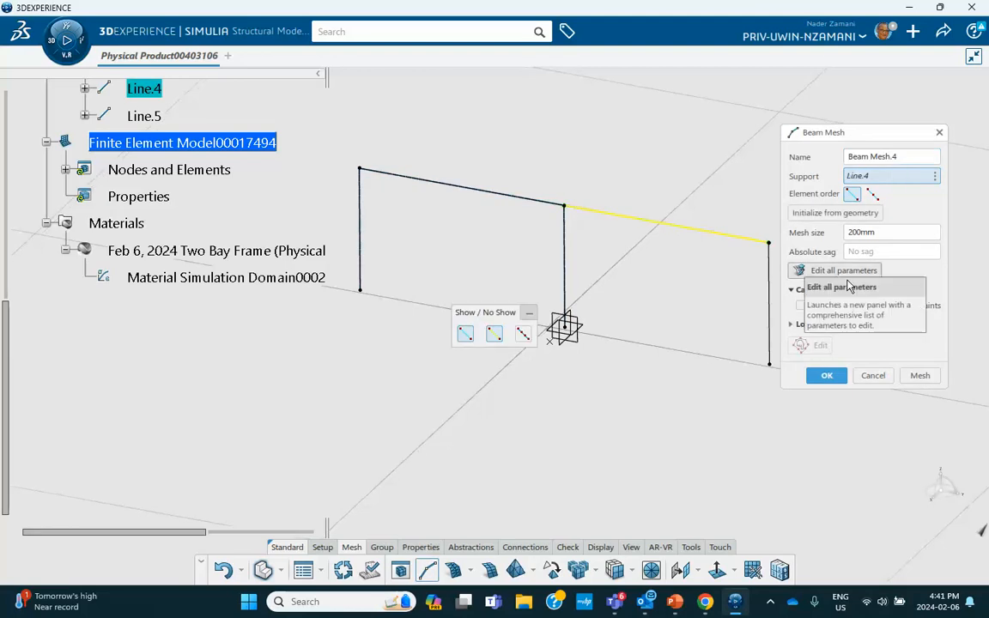
pyautogui.click(833, 376)
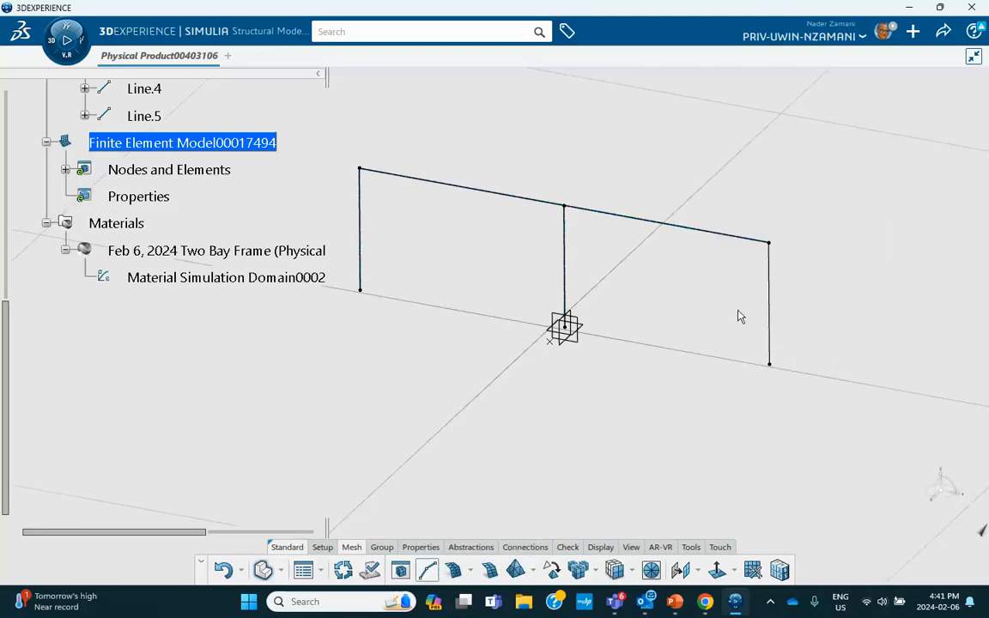
pyautogui.click(770, 291)
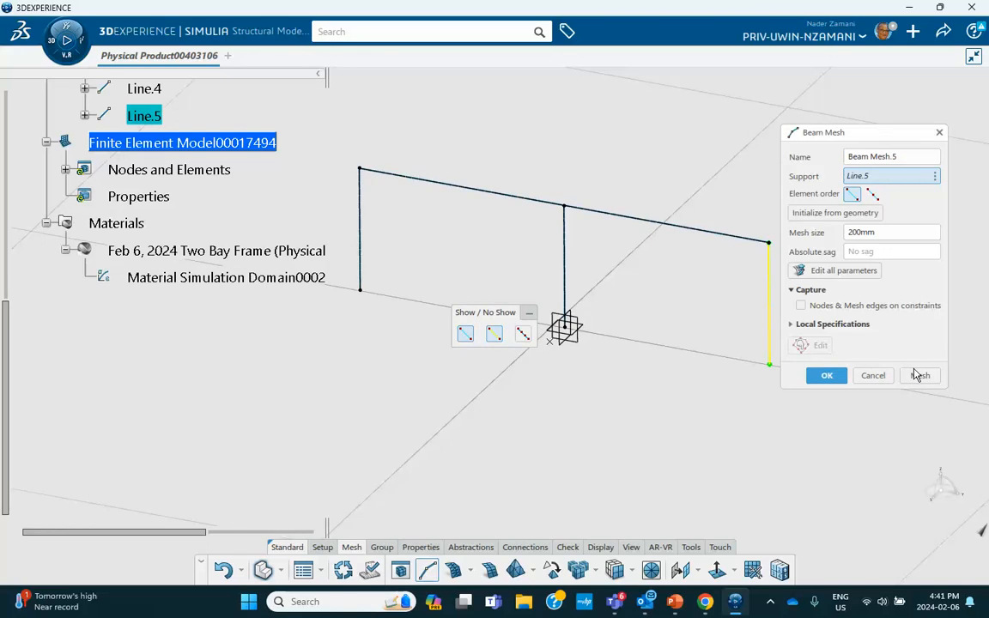
pyautogui.click(917, 376)
pyautogui.click(827, 375)
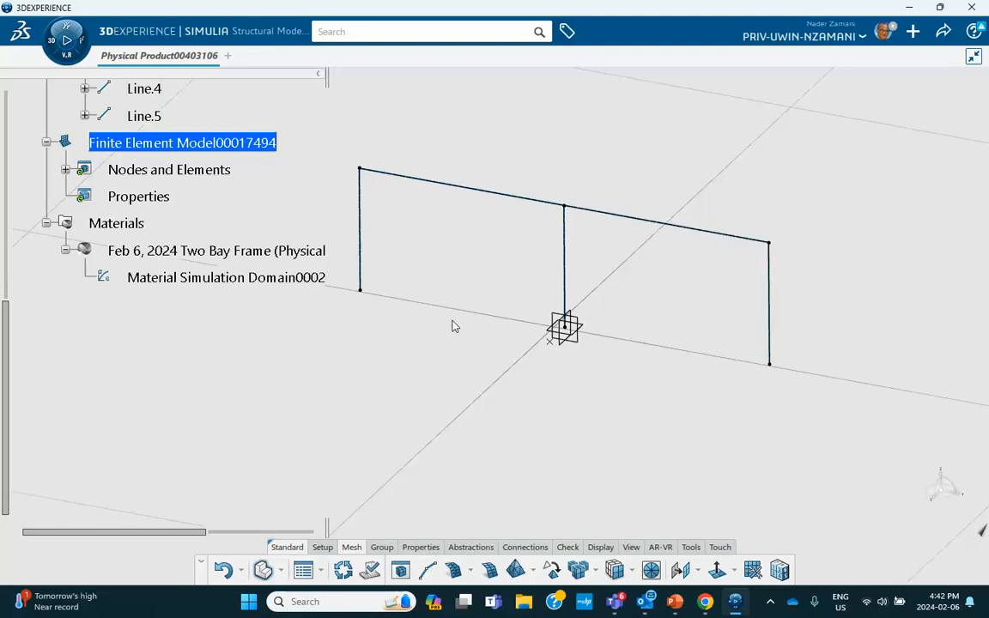
# Step: Update the finite element model and add a global numbering of its nodes and elements with initialized bound values
pyautogui.moveTo(444, 241); pyautogui.dragTo(448, 238, button='middle')
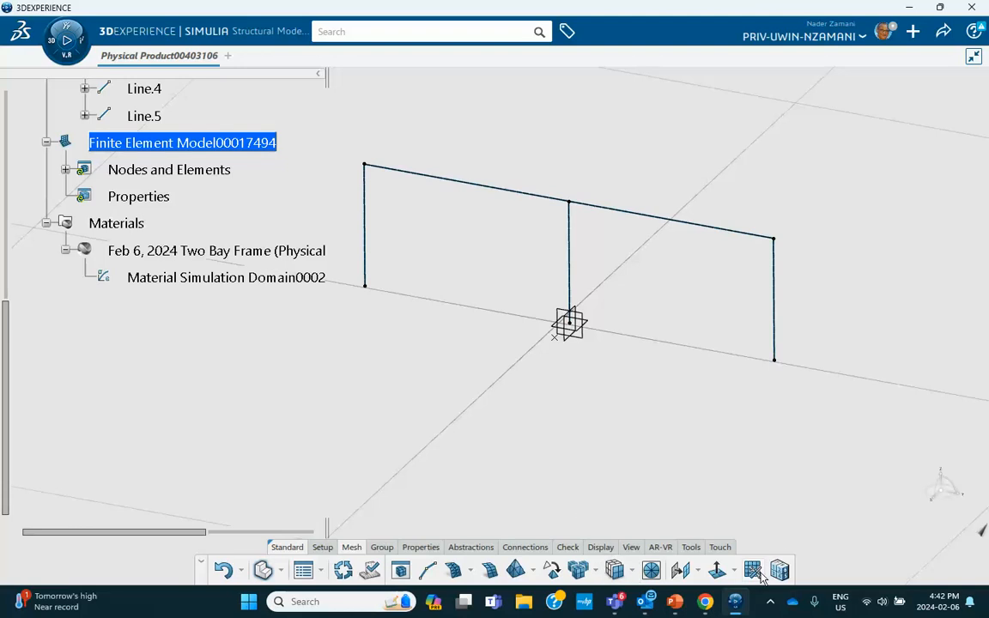
pyautogui.click(343, 571)
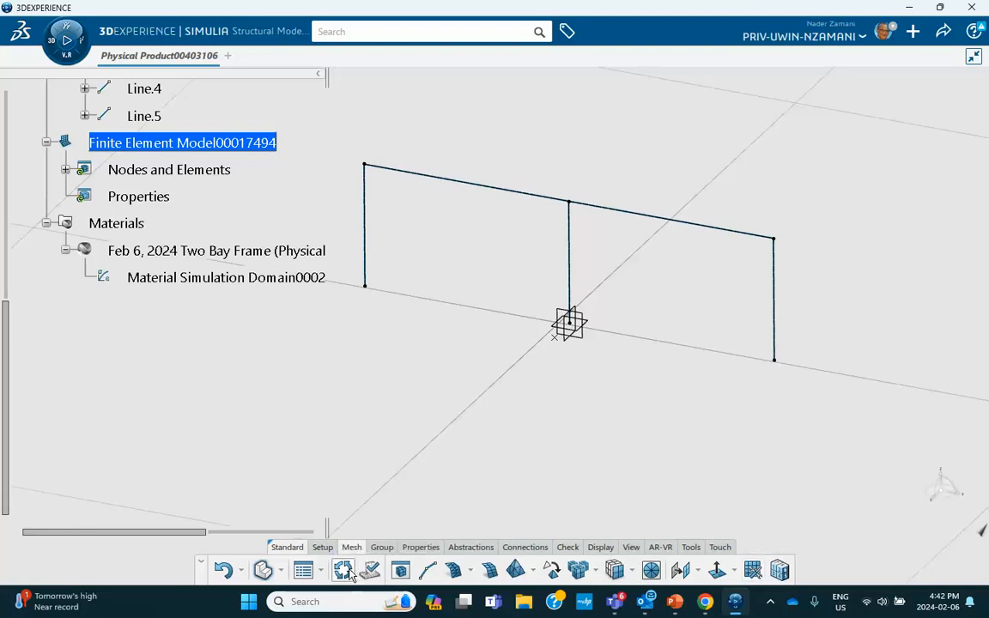
pyautogui.click(782, 574)
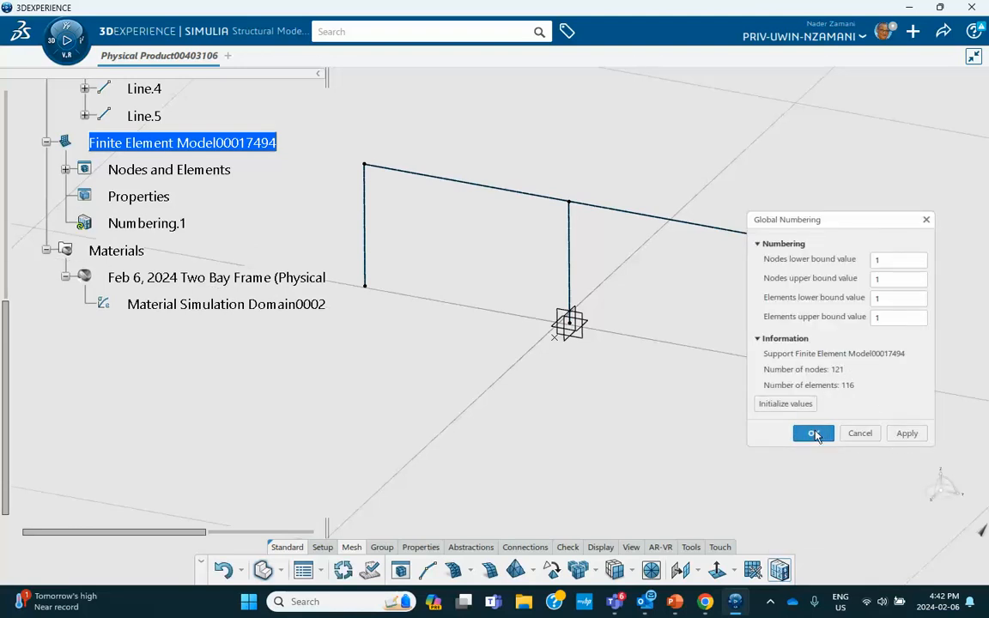
pyautogui.click(782, 404)
pyautogui.click(814, 432)
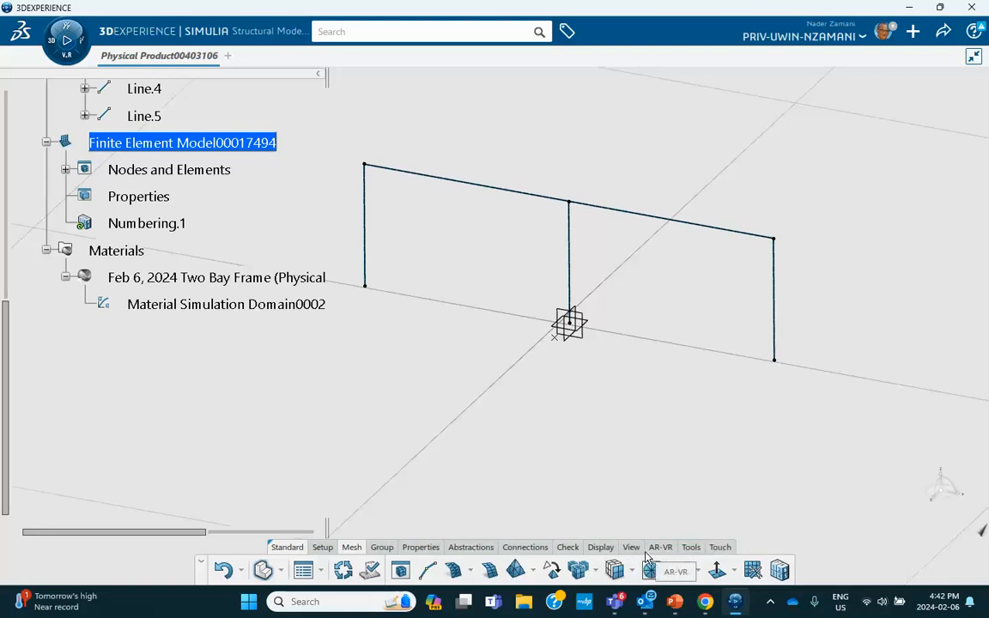
# Step: Update the finite element model's numbering and open Numbering Visualization for the nodes
pyautogui.click(630, 548)
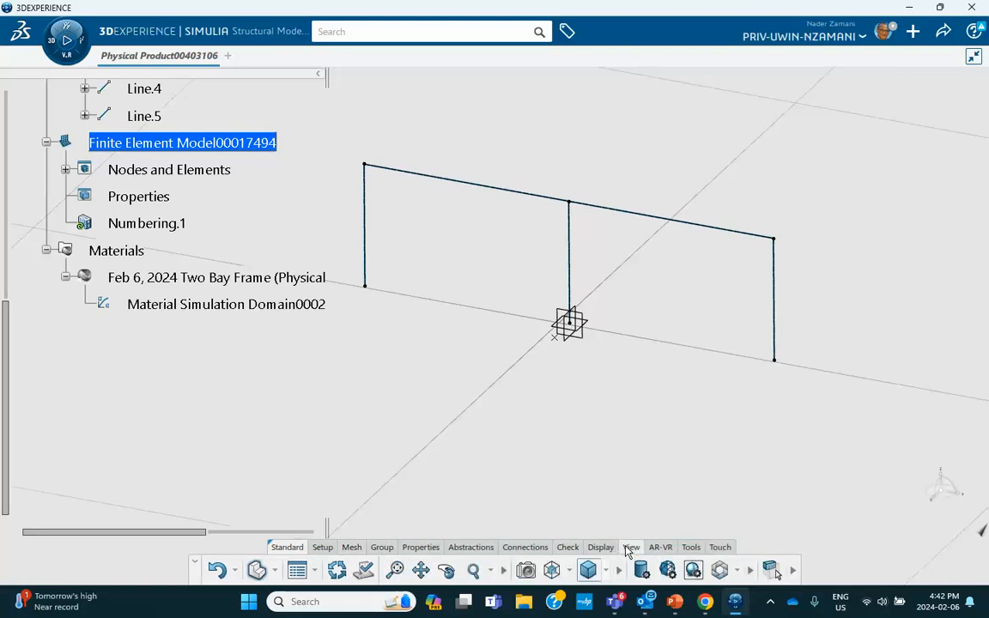
pyautogui.click(600, 547)
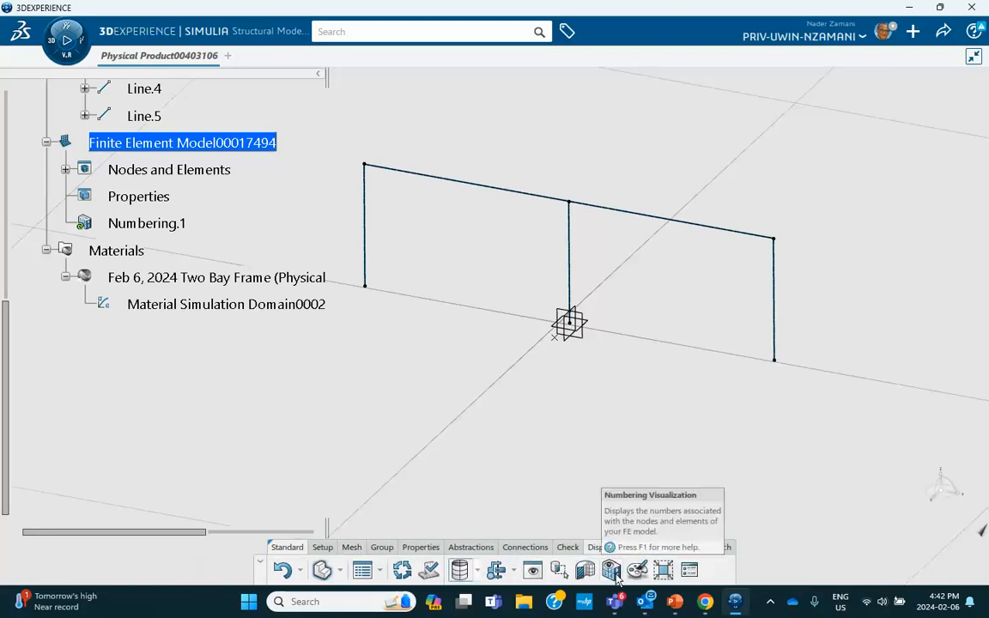
pyautogui.click(613, 572)
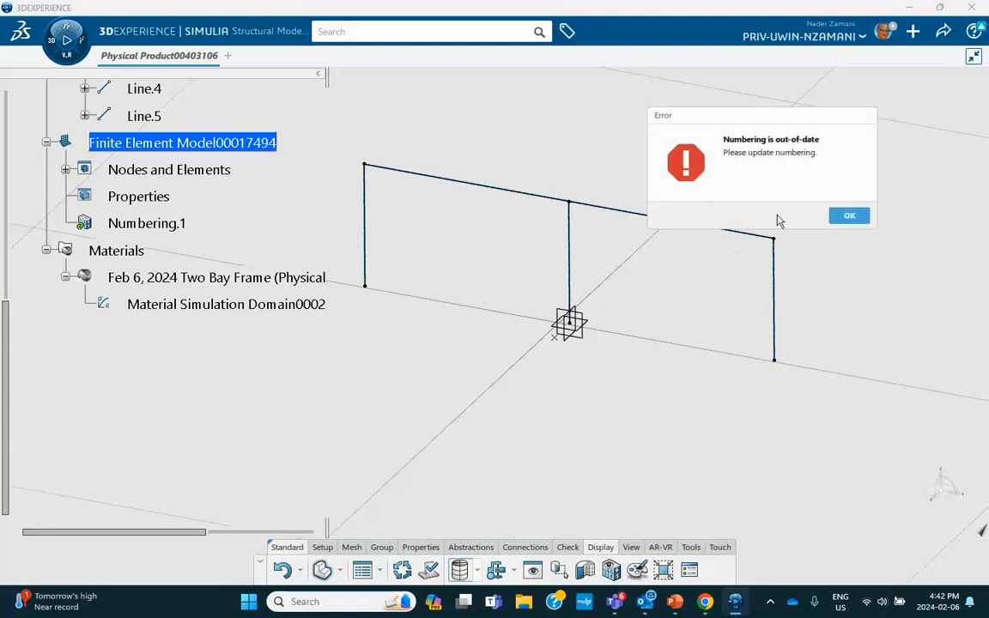
pyautogui.click(849, 216)
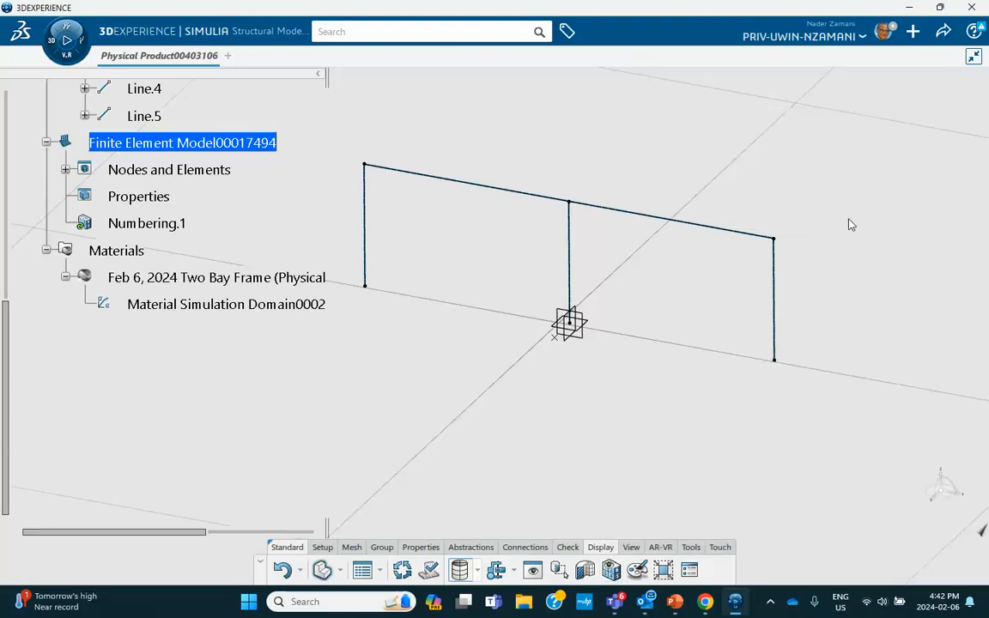
pyautogui.click(402, 570)
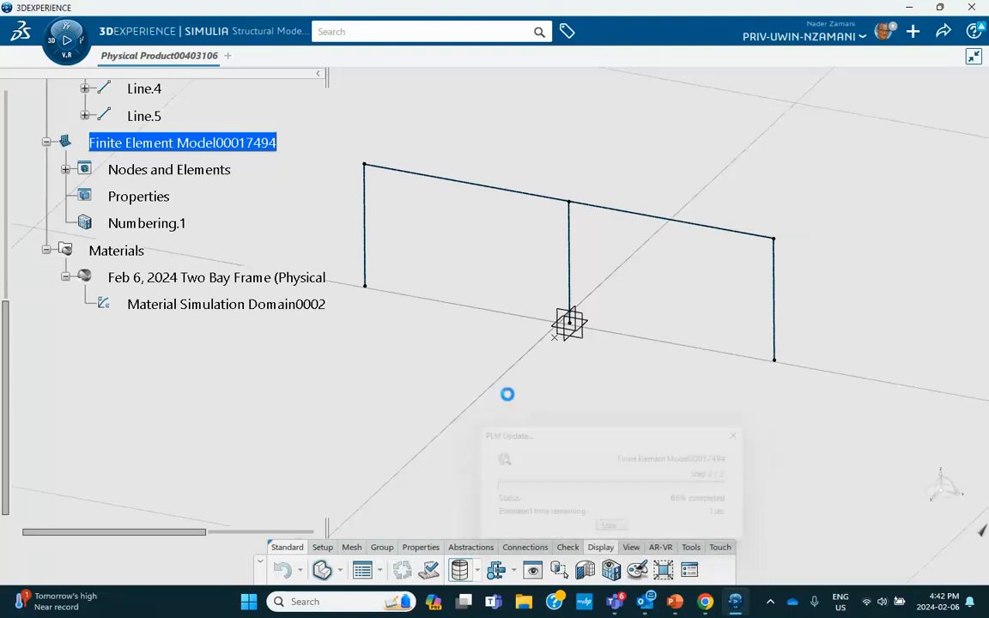
pyautogui.click(613, 572)
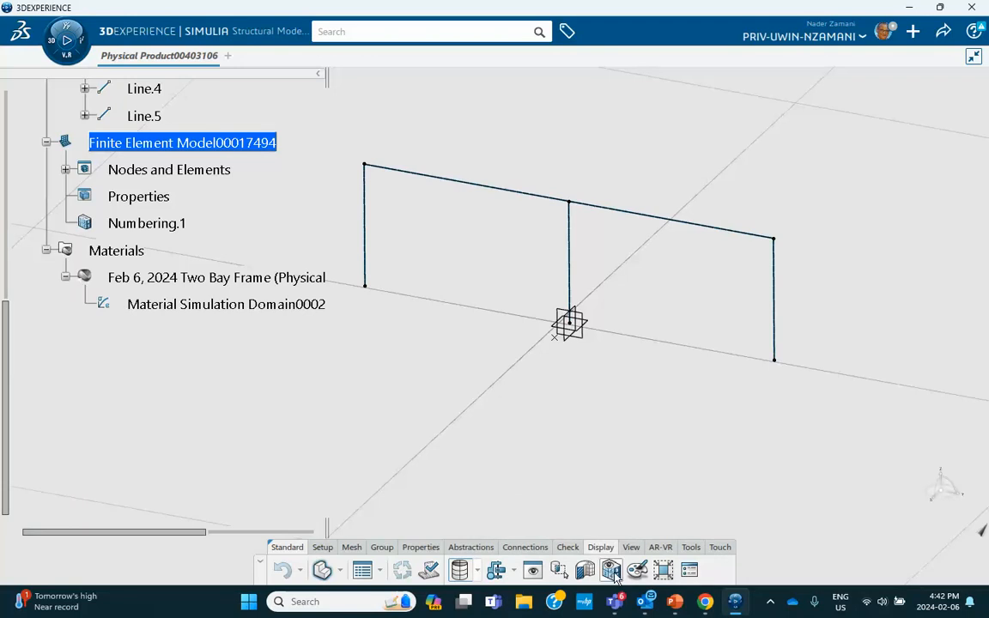
# Step: Hide all shapes with the Visibility Manager and inspect the beam meshes at the frame's upper-left corner
pyautogui.moveTo(572, 319); pyautogui.dragTo(628, 377, button='middle')
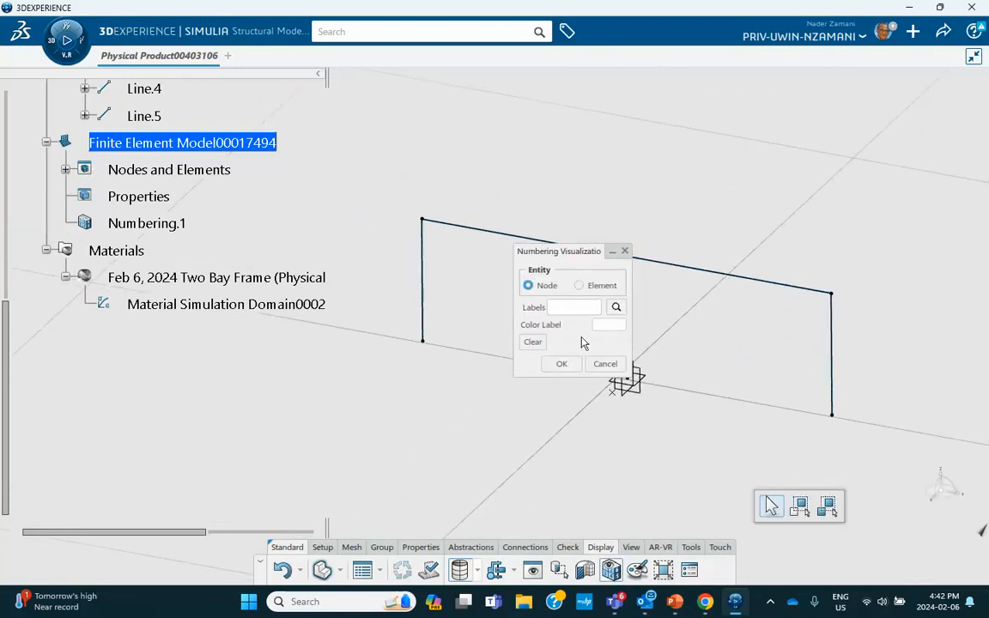
pyautogui.rightClick(719, 176)
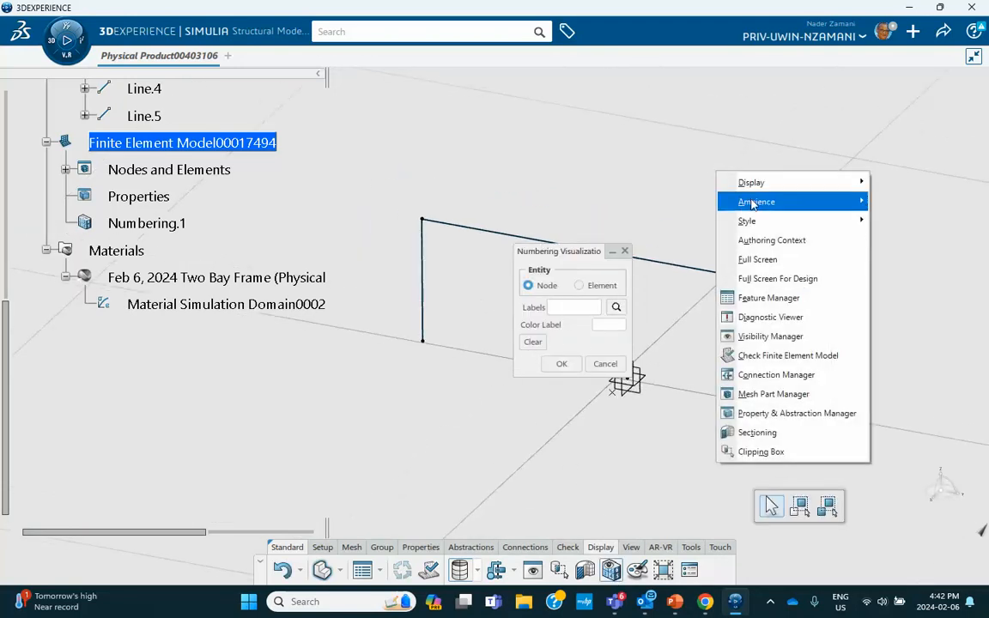
pyautogui.click(755, 338)
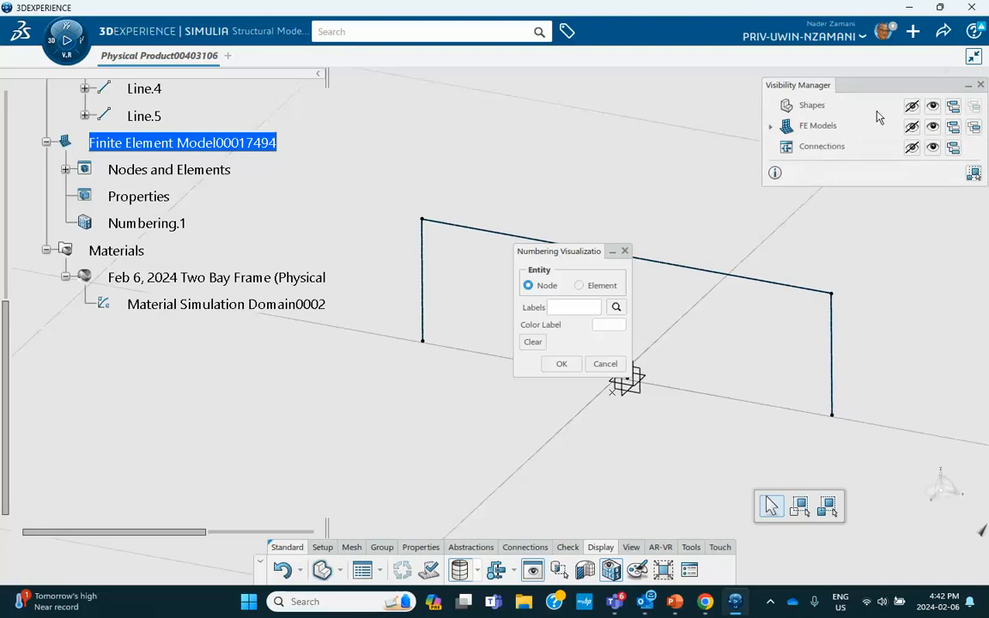
pyautogui.click(912, 108)
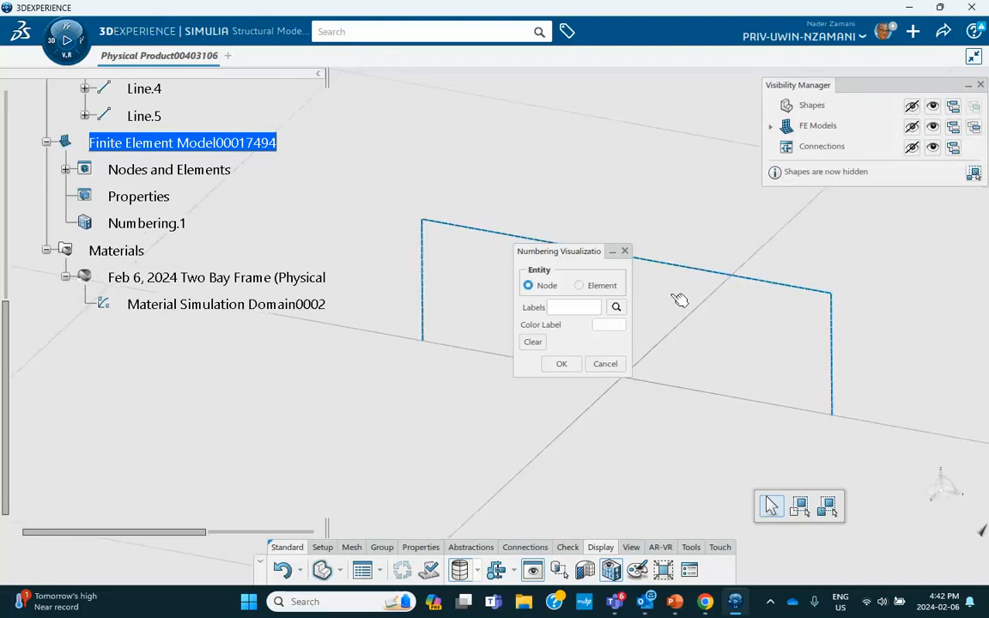
pyautogui.moveTo(468, 271); pyautogui.dragTo(464, 182, button='middle')
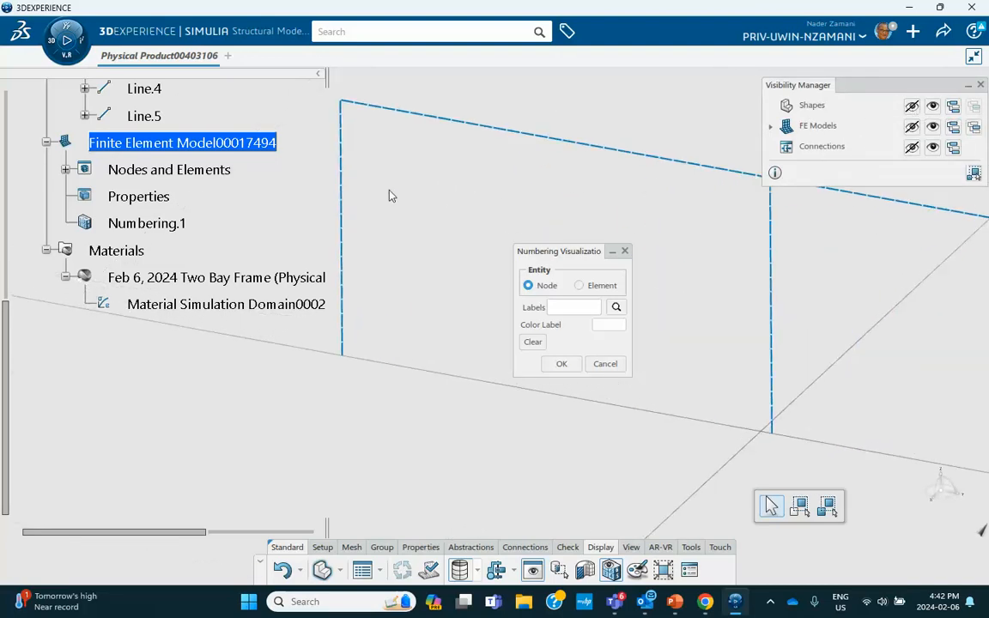
pyautogui.moveTo(391, 195); pyautogui.dragTo(503, 301, button='middle')
pyautogui.moveTo(424, 252); pyautogui.dragTo(454, 285, button='middle')
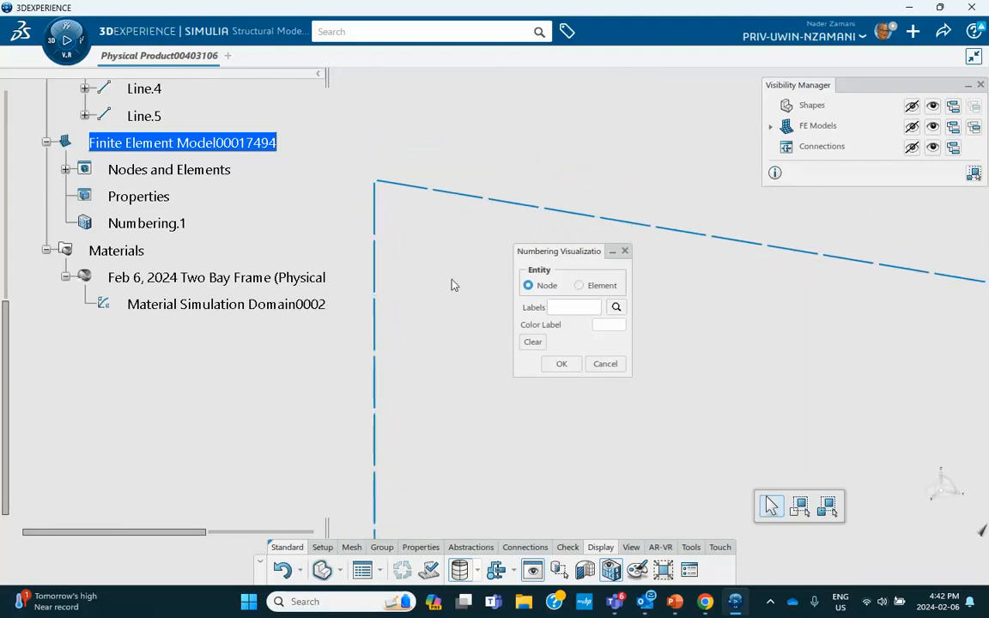
# Step: Set the display ambience to Blue Design and accept the numbering visualization without entering labels
pyautogui.rightClick(611, 119)
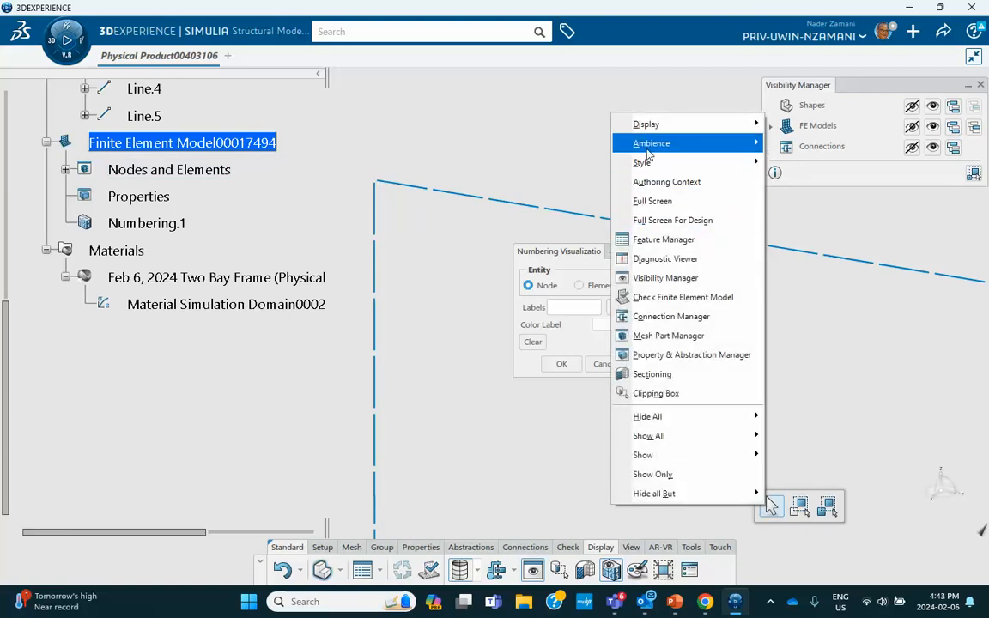
pyautogui.moveTo(653, 147)
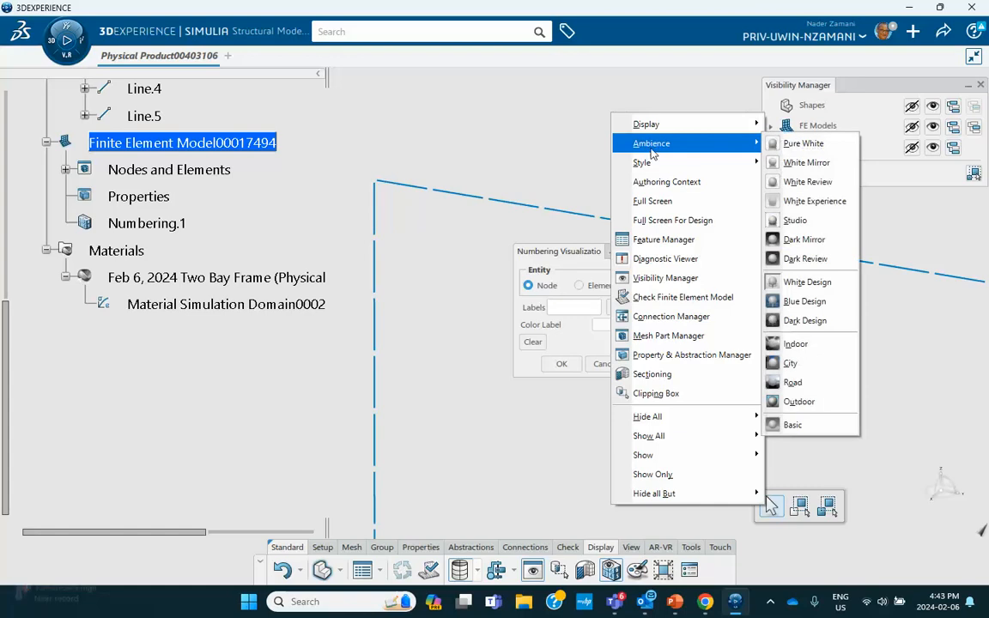
pyautogui.click(818, 303)
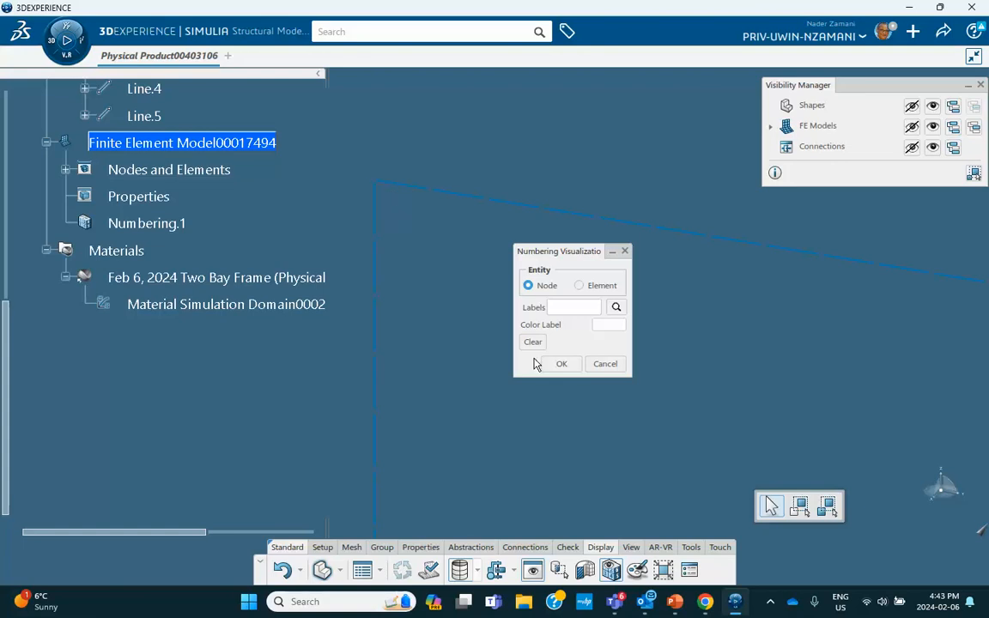
pyautogui.click(565, 366)
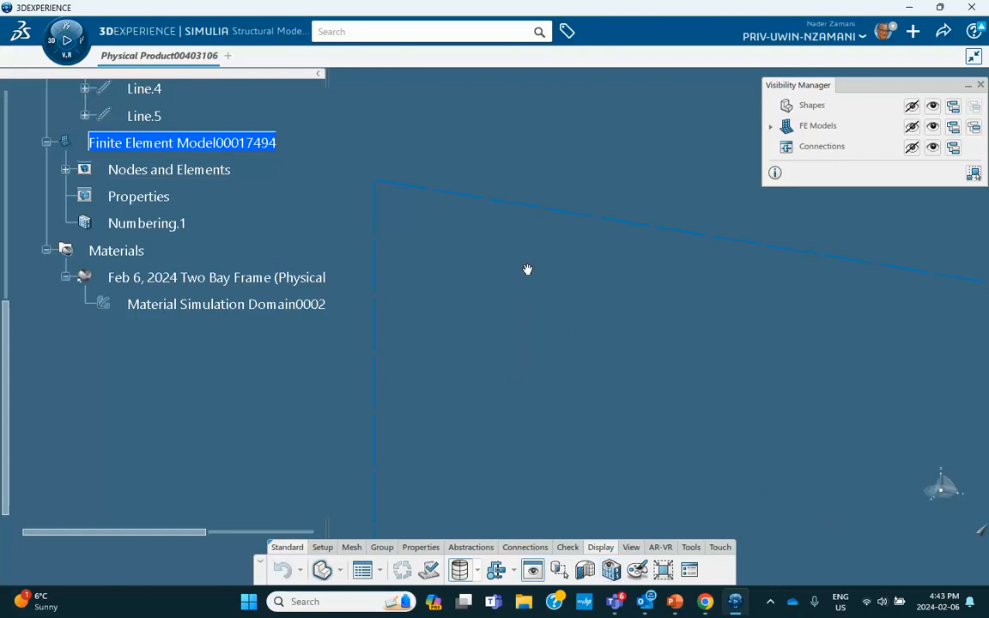
# Step: Start a new beam profile named sidecolumns and give it a rectangular shape
pyautogui.moveTo(527, 268); pyautogui.dragTo(505, 329, button='middle')
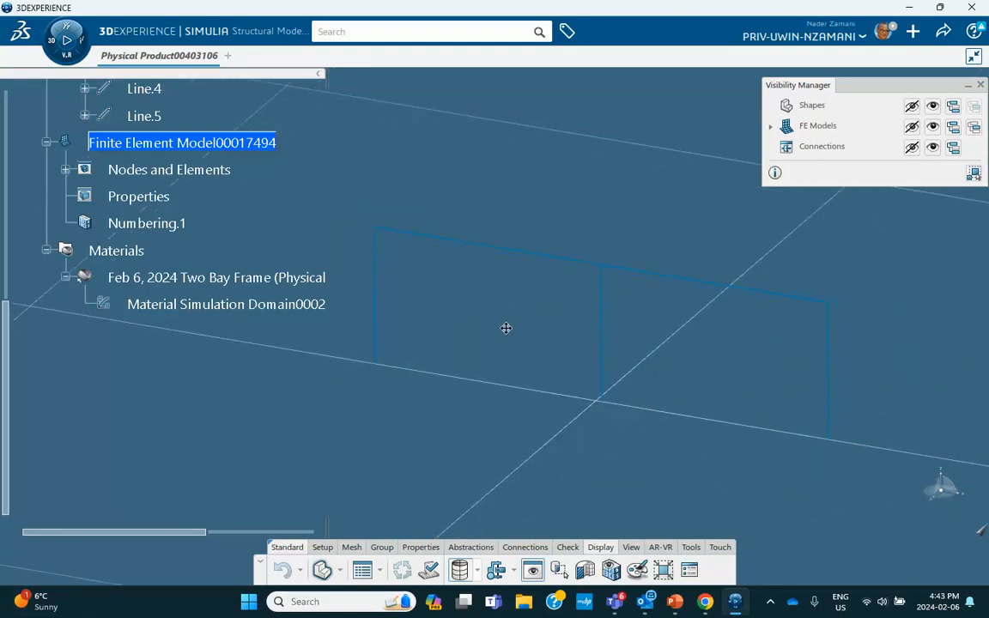
pyautogui.click(420, 551)
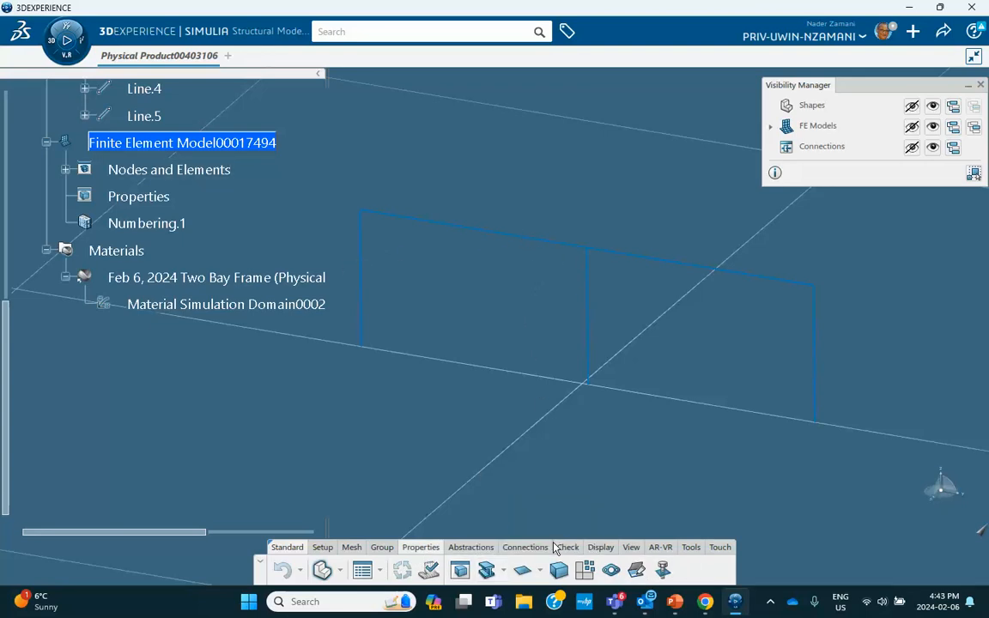
pyautogui.click(504, 570)
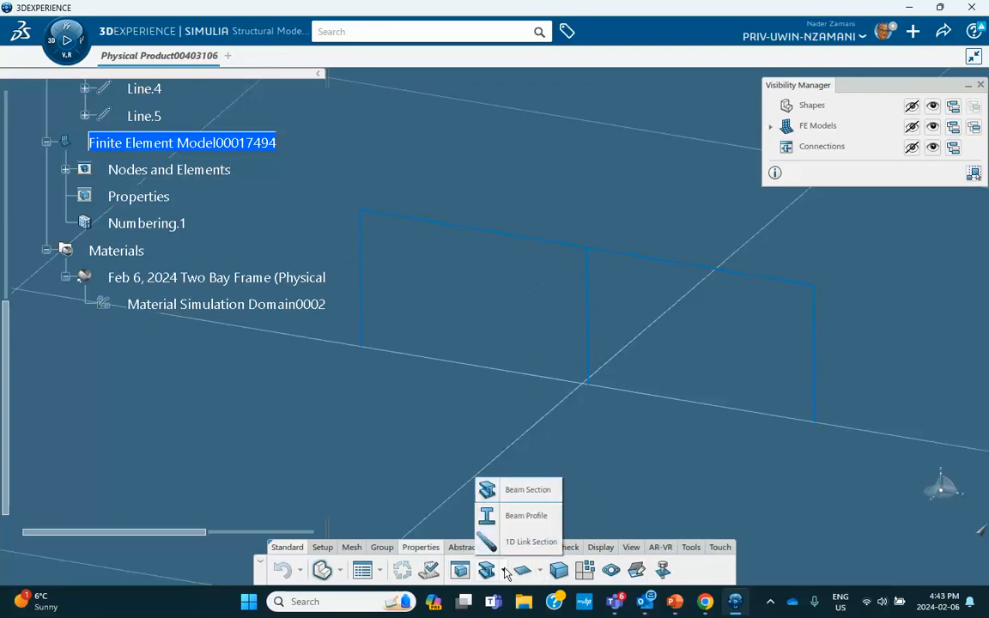
pyautogui.click(518, 517)
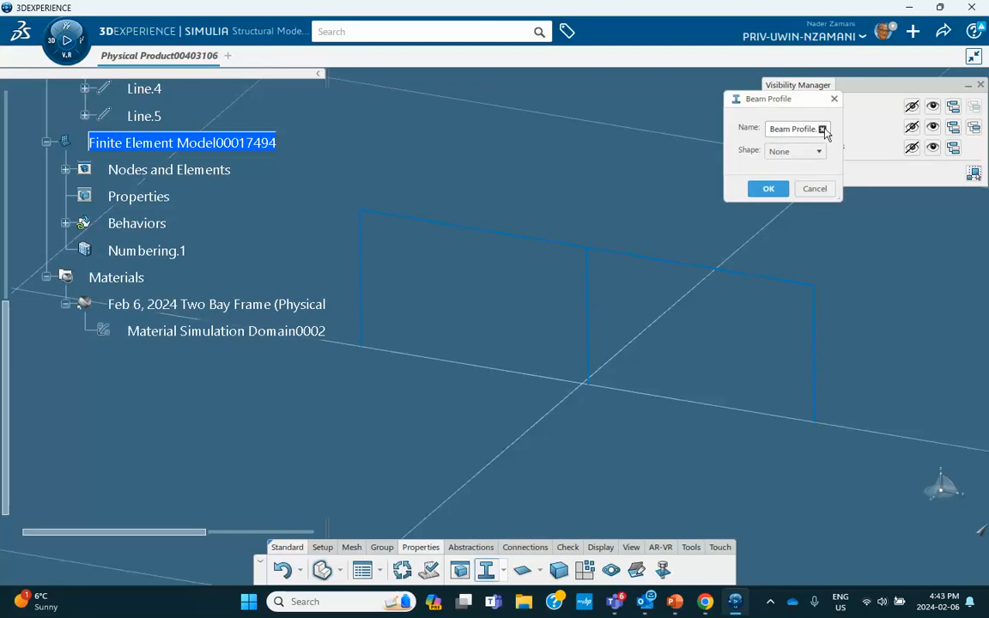
pyautogui.tripleClick(824, 128)
pyautogui.press('BackSpace')
pyautogui.click(790, 151)
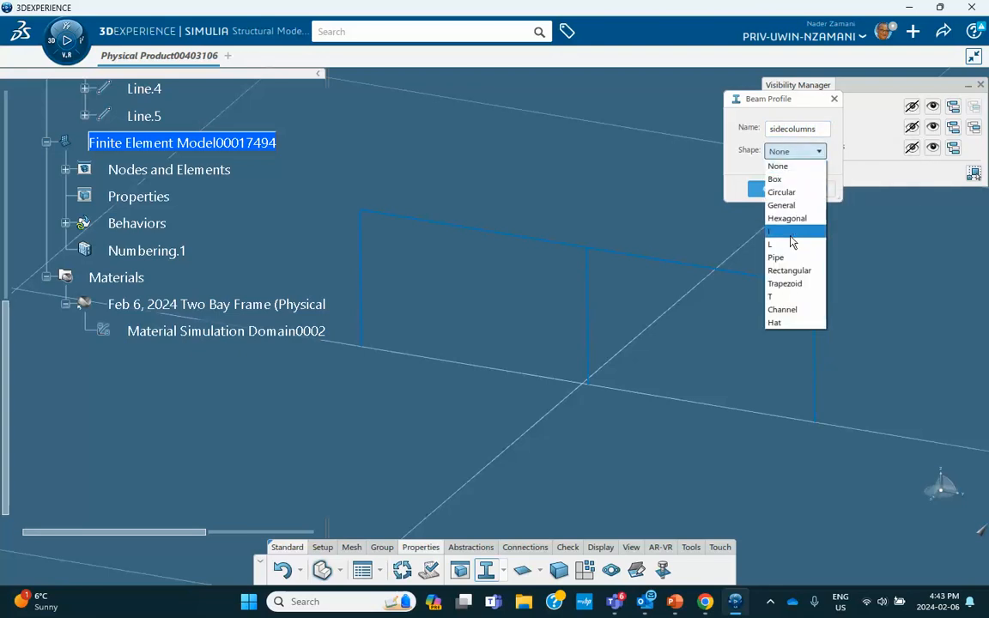
pyautogui.click(788, 271)
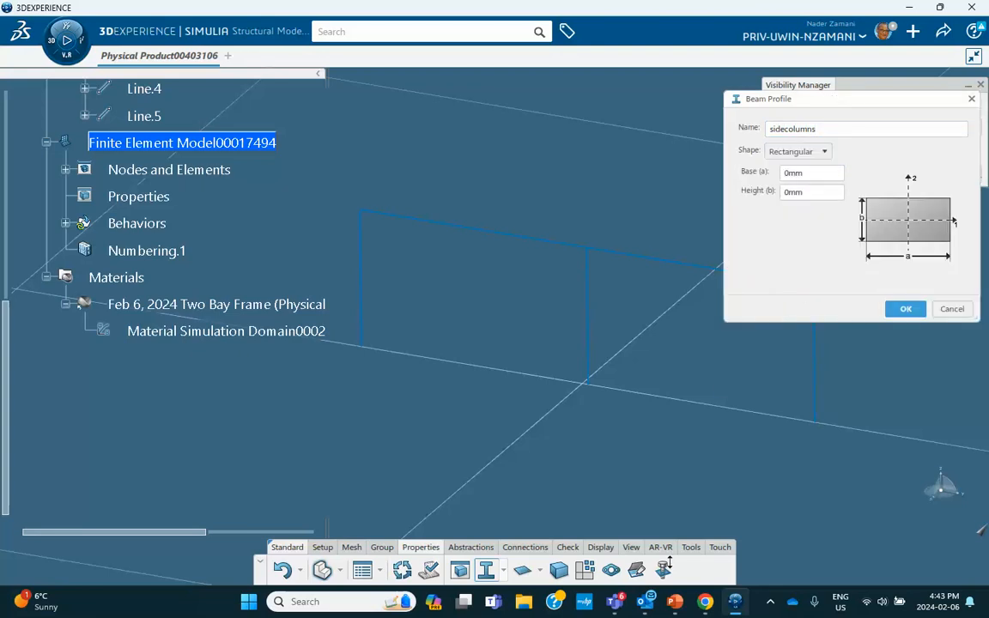
# Step: Check the side columns' dimensions on the PowerPoint slide, and set the sidecolumns profile's base and height to 150 mm each
pyautogui.click(674, 601)
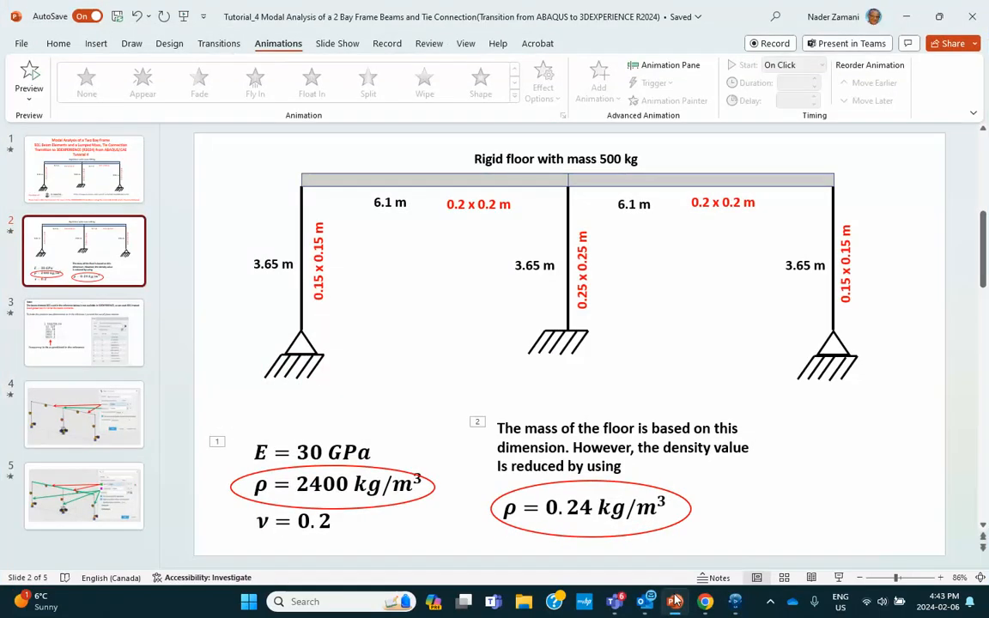
pyautogui.click(675, 601)
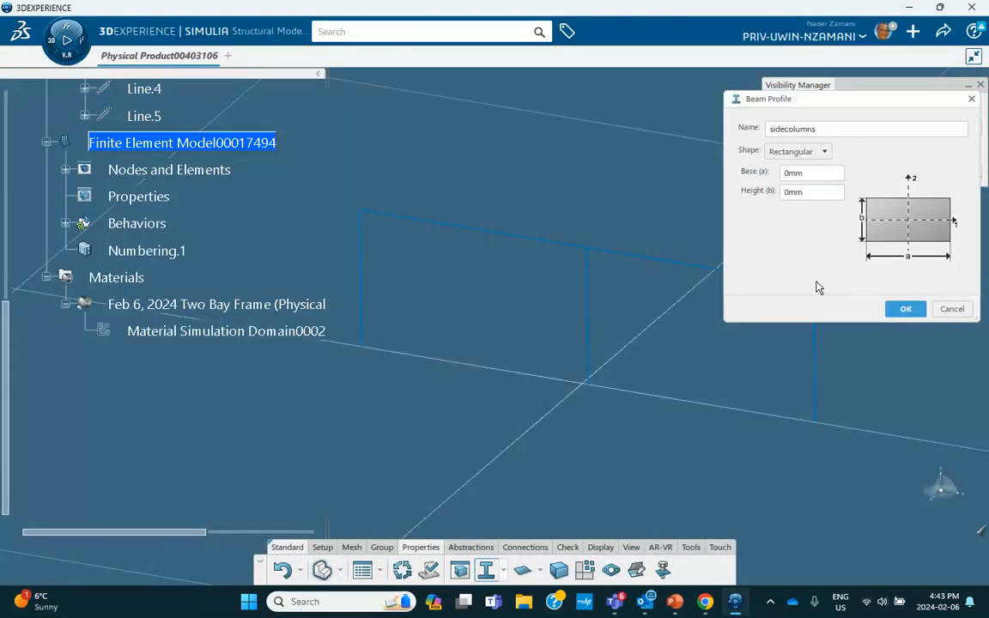
pyautogui.click(808, 173)
pyautogui.write('1')
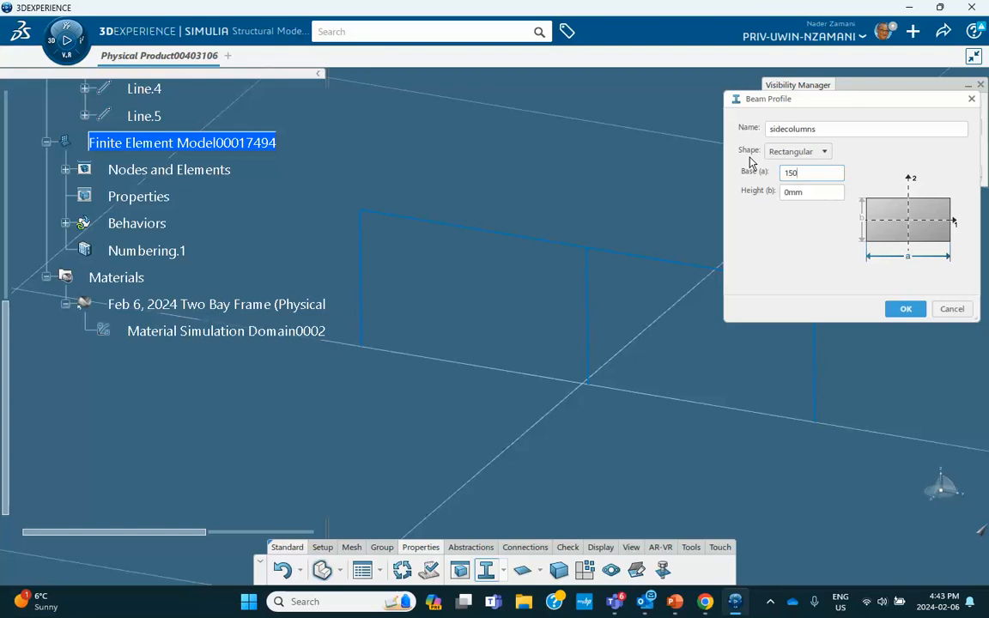
pyautogui.write('50')
pyautogui.click(809, 192)
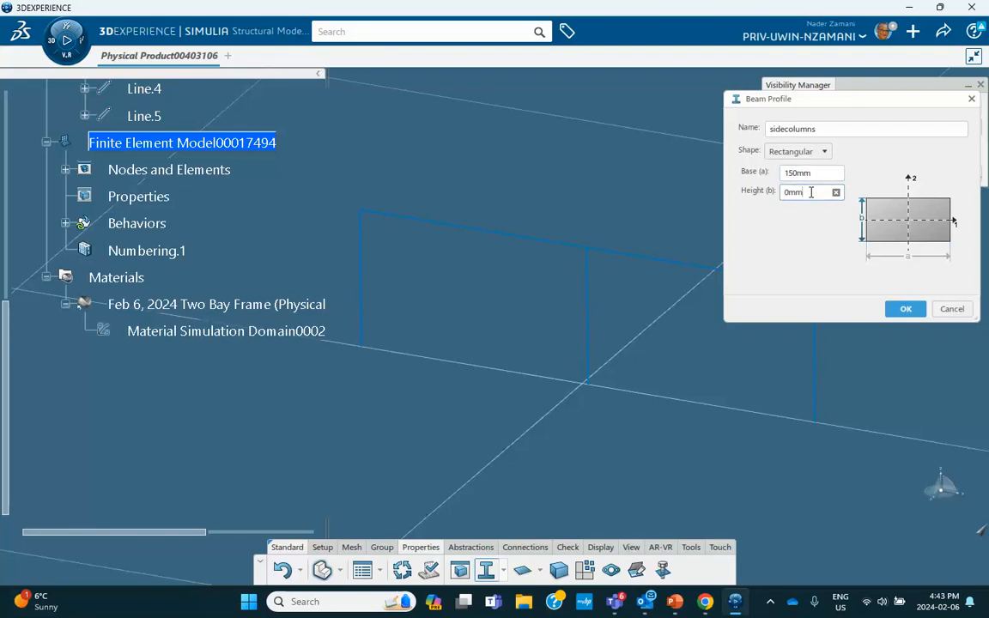
pyautogui.moveTo(811, 192); pyautogui.dragTo(743, 192)
pyautogui.write('150')
pyautogui.click(905, 308)
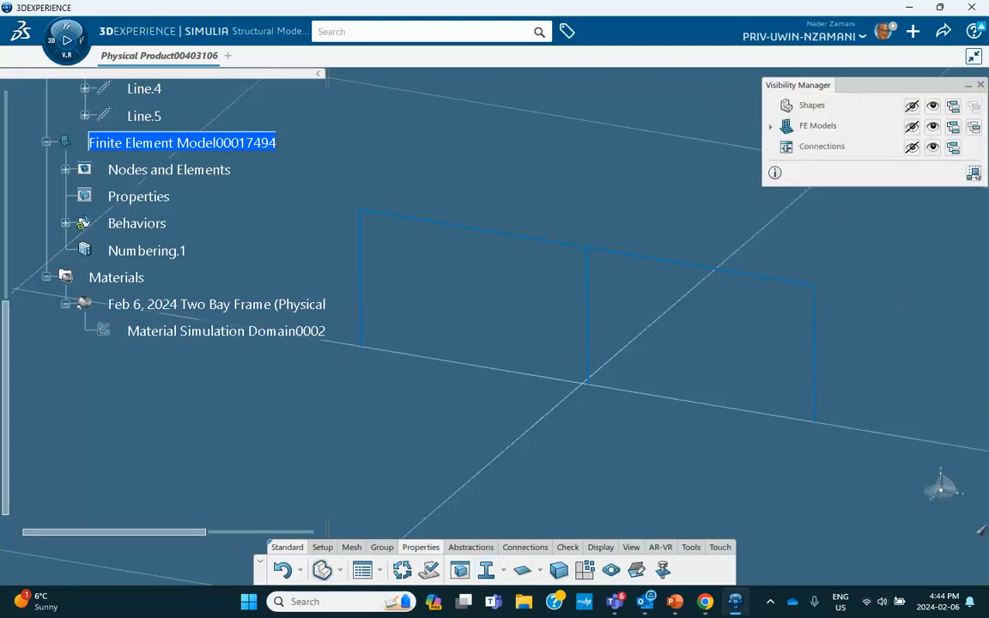
# Step: Start another beam profile named middlecolumn and give it a rectangular shape
pyautogui.click(486, 571)
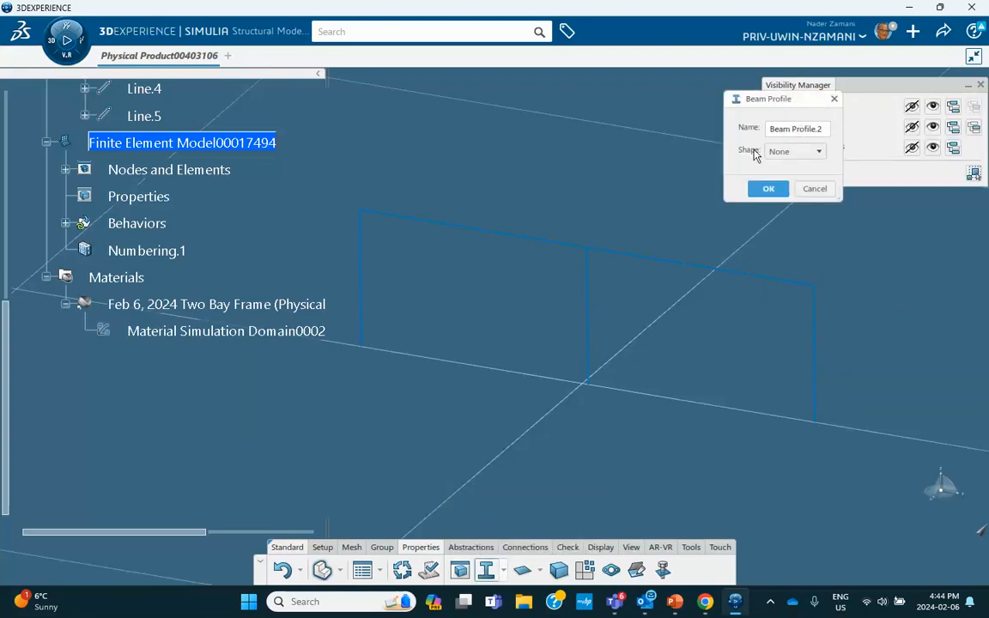
pyautogui.click(825, 129)
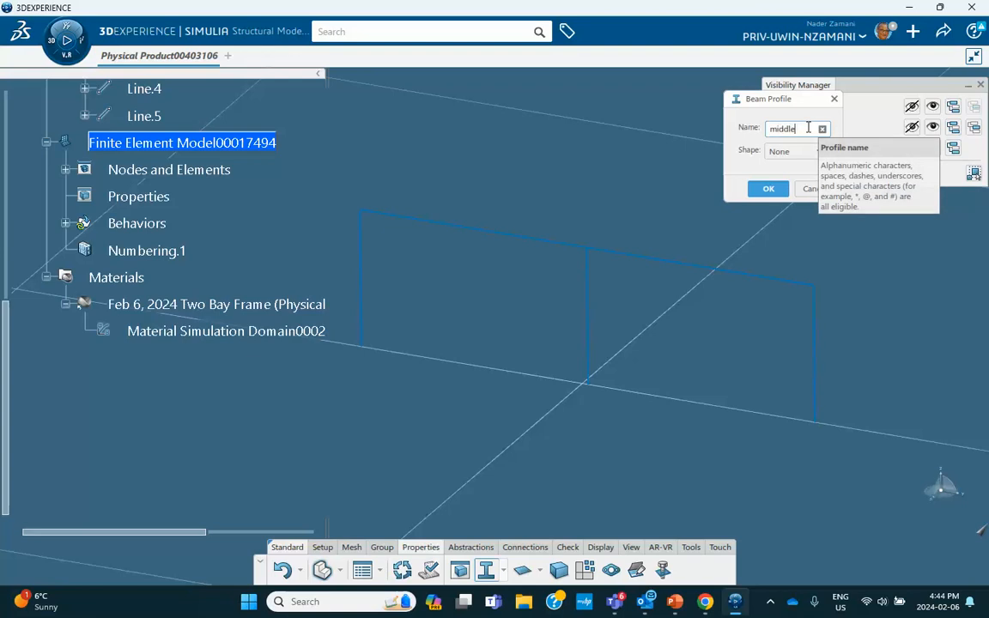
pyautogui.write('middlecolumn')
pyautogui.click(818, 151)
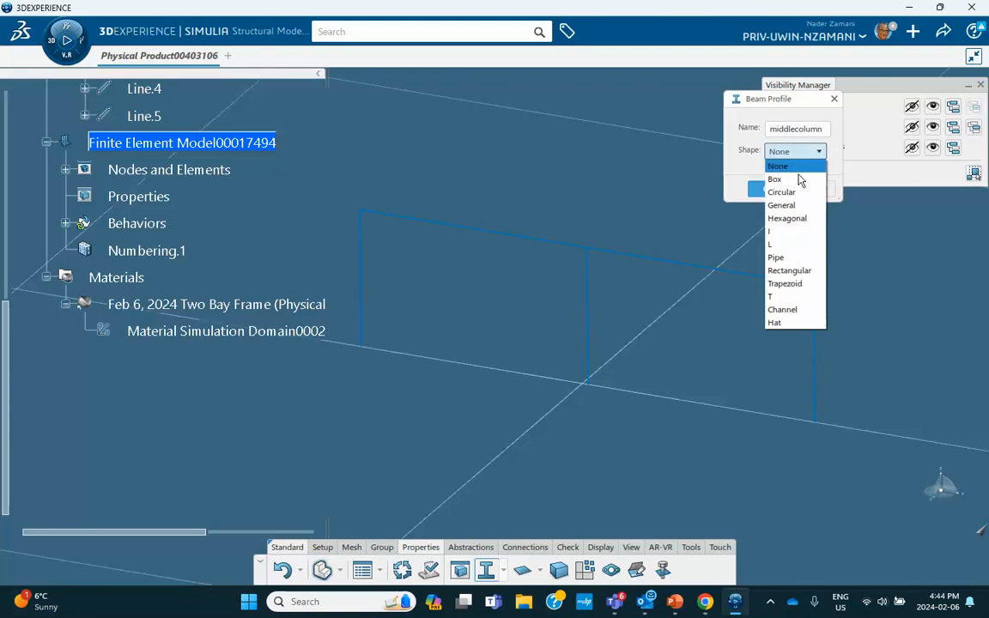
pyautogui.click(786, 270)
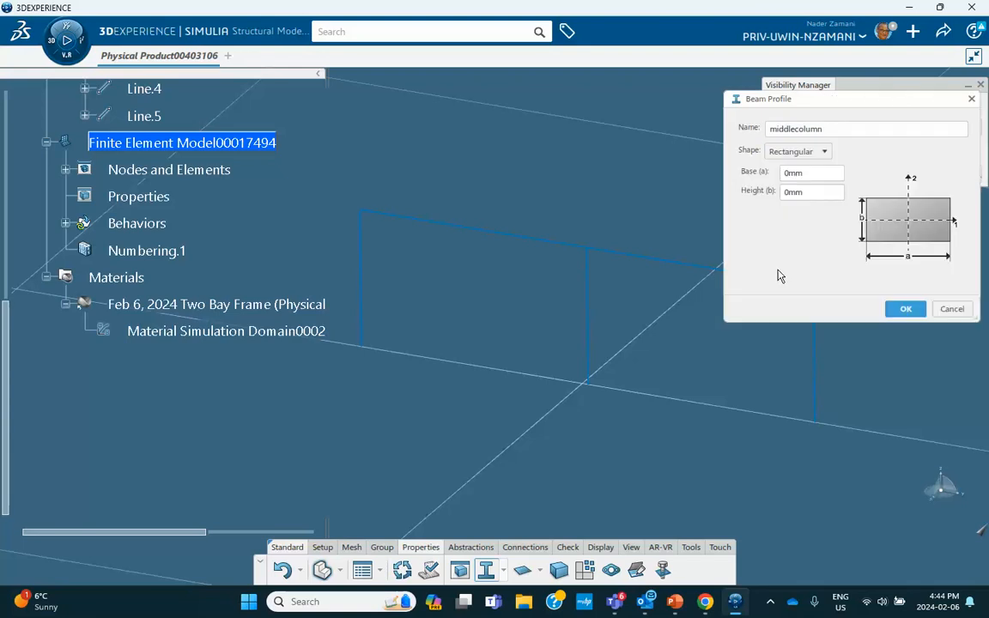
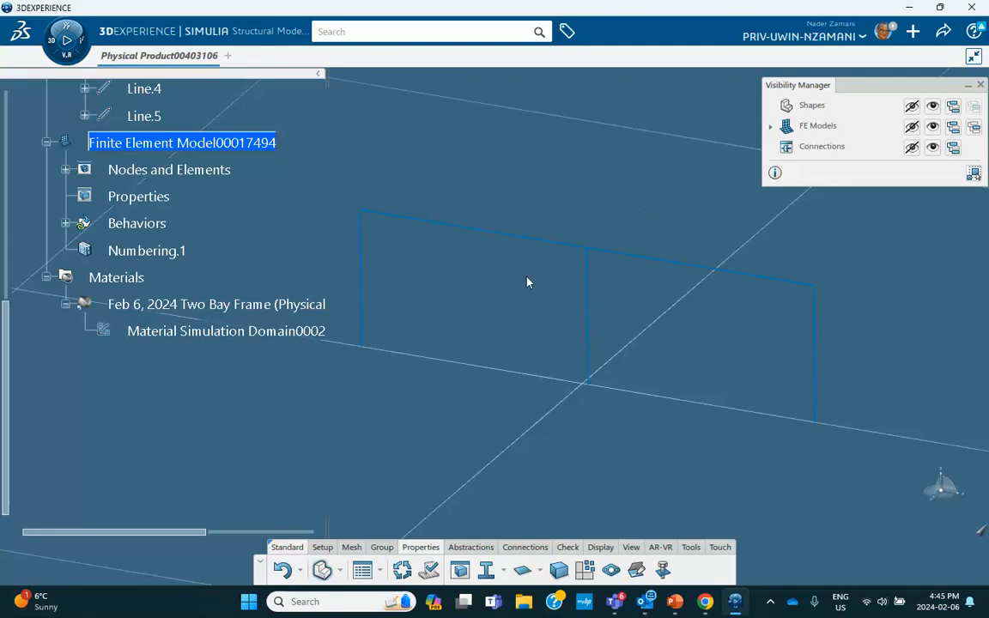
pyautogui.click(504, 570)
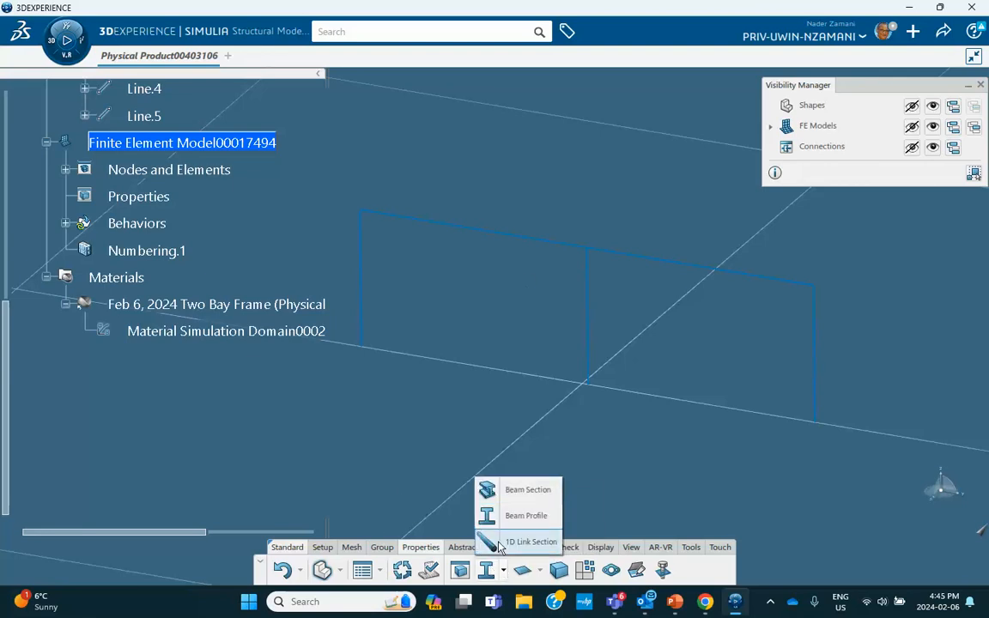
pyautogui.click(515, 490)
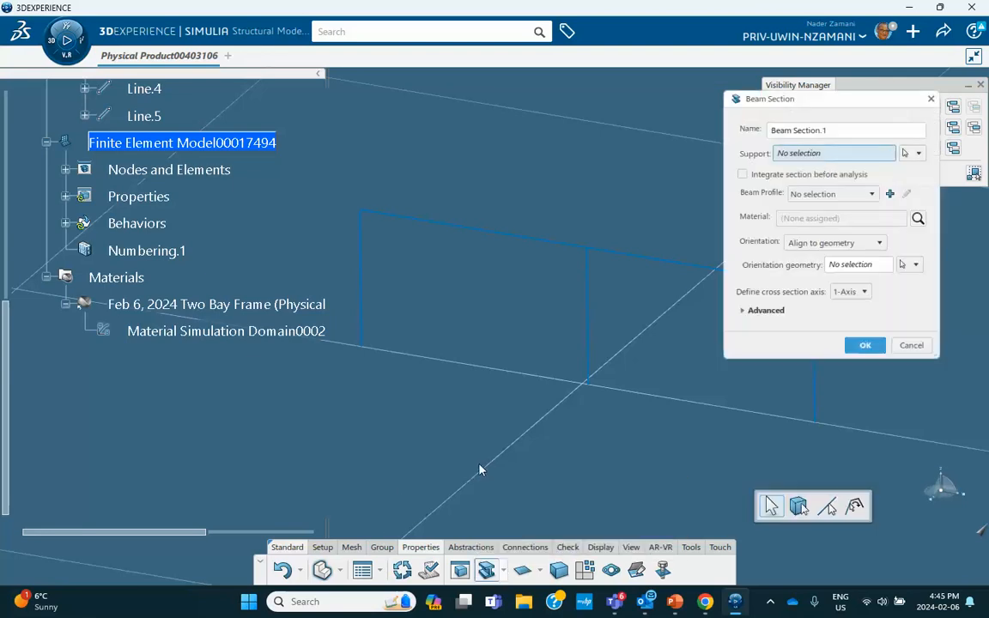
pyautogui.moveTo(473, 314); pyautogui.dragTo(470, 374, button='middle')
pyautogui.click(911, 345)
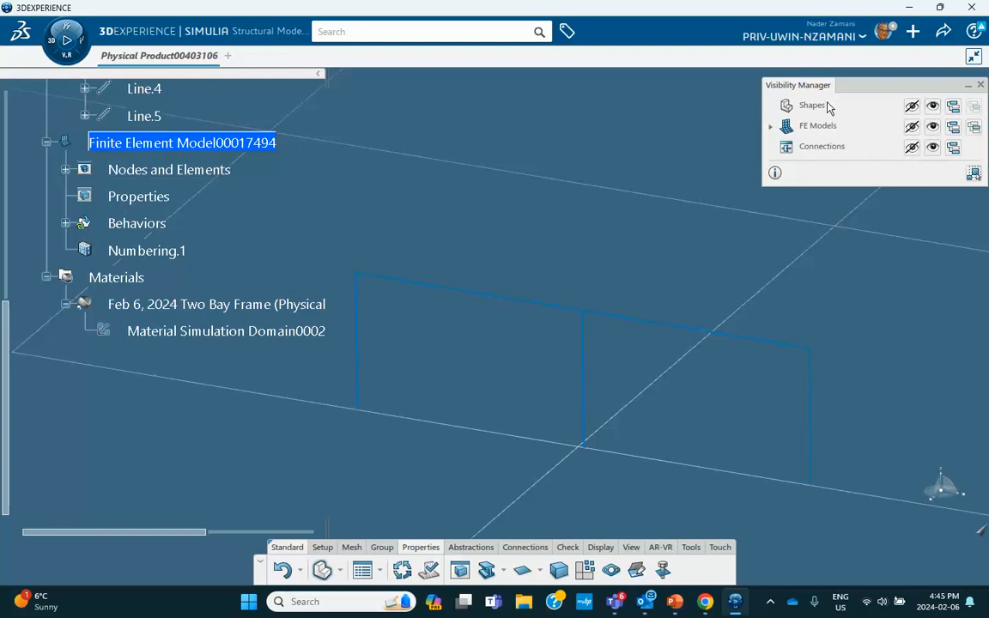
# Step: Show the shapes and add a beam section to the two outer columns with the sidecolumns profile, oriented by the point near the origin
pyautogui.click(935, 108)
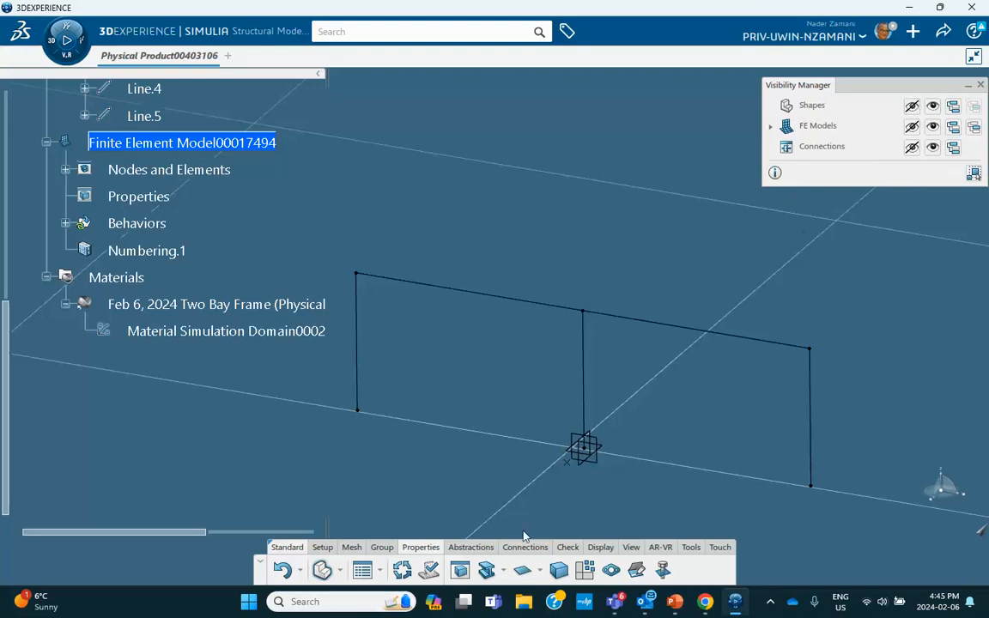
pyautogui.click(486, 570)
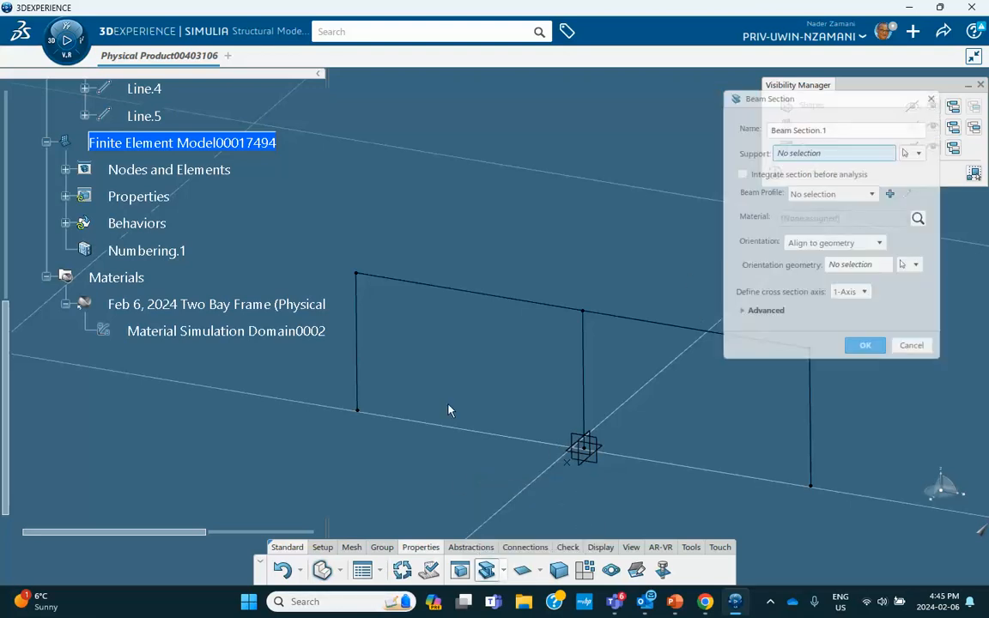
pyautogui.click(358, 352)
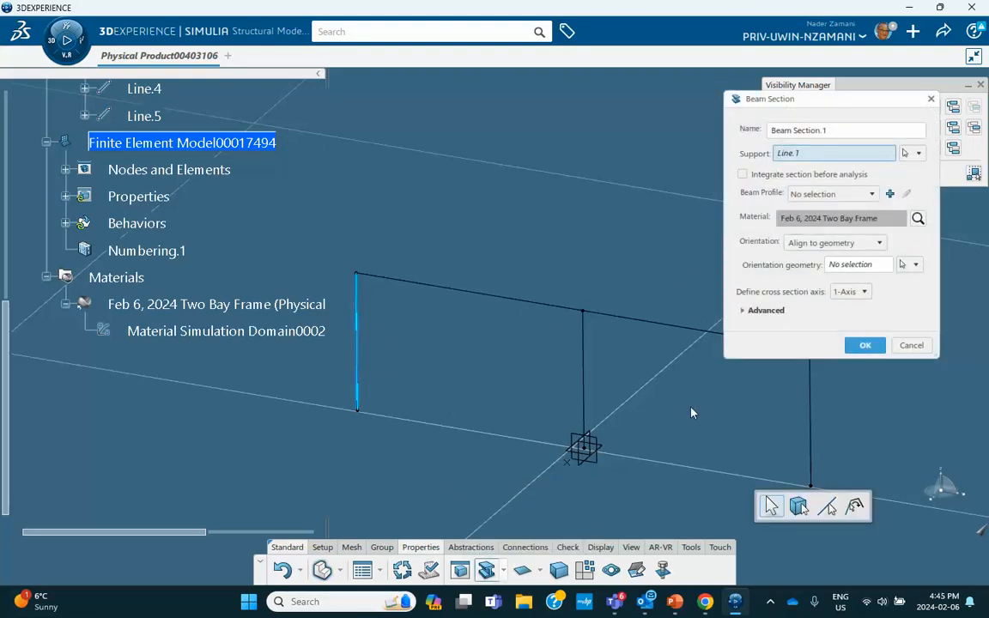
pyautogui.click(809, 420)
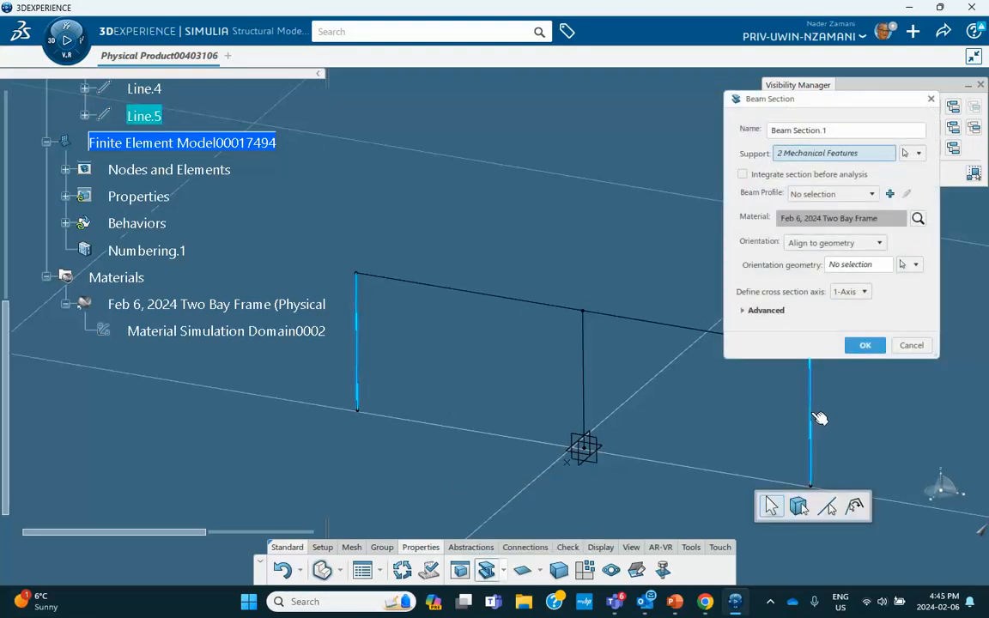
pyautogui.click(832, 196)
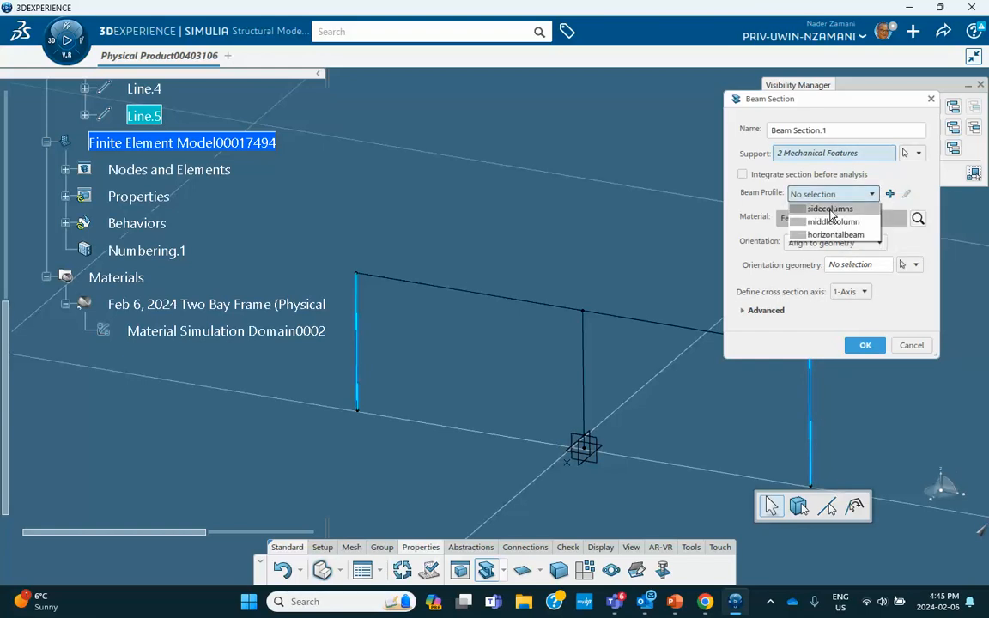
pyautogui.click(830, 209)
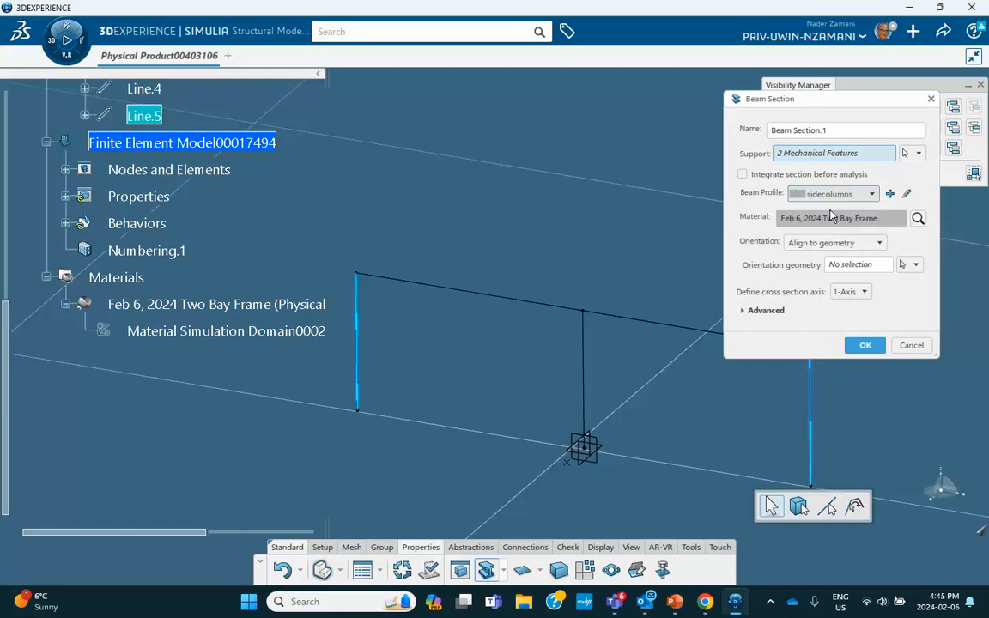
pyautogui.click(849, 264)
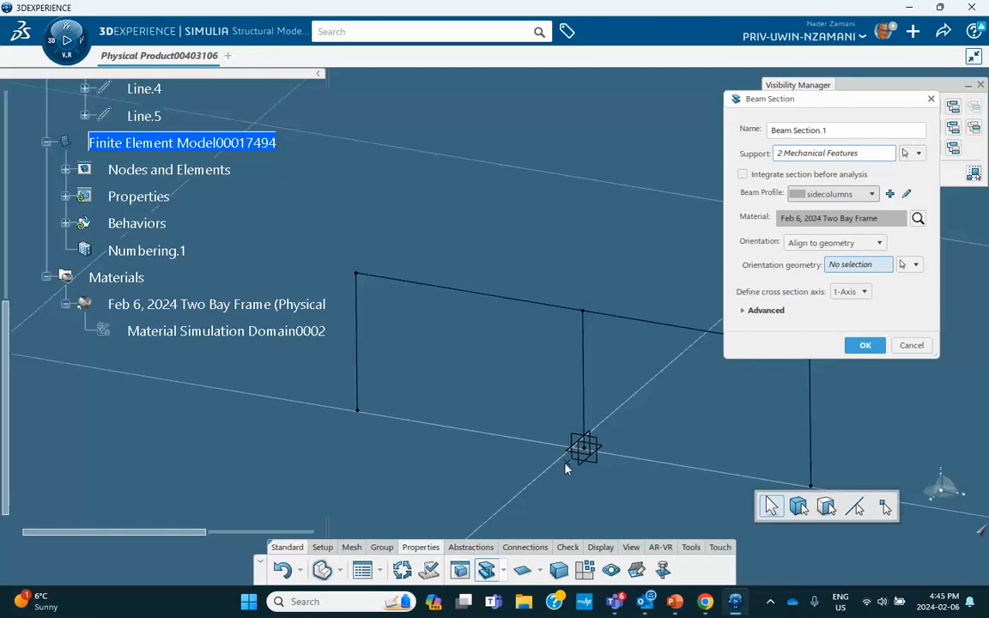
pyautogui.click(570, 464)
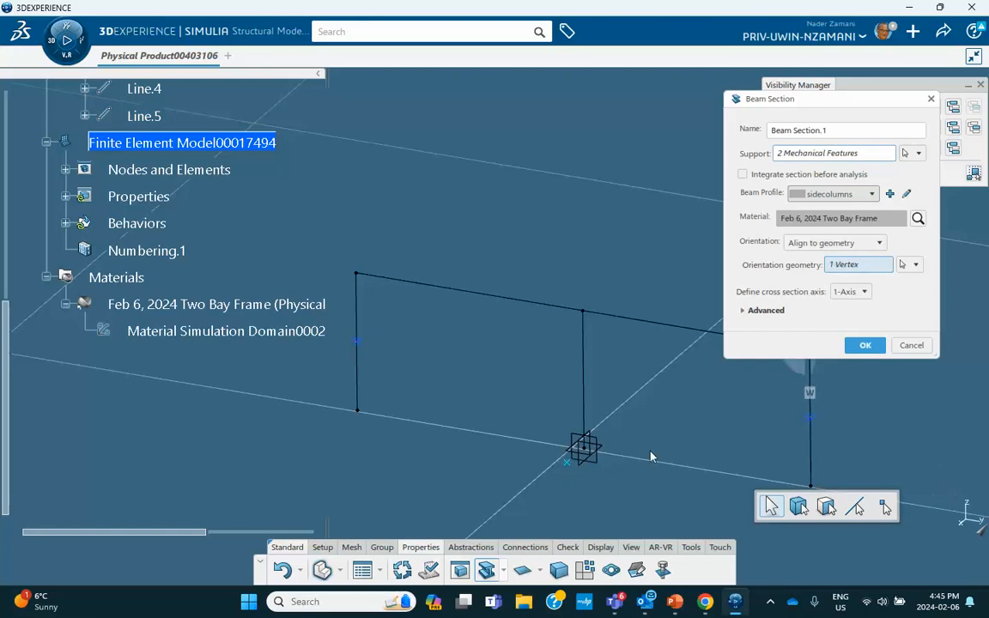
pyautogui.click(863, 346)
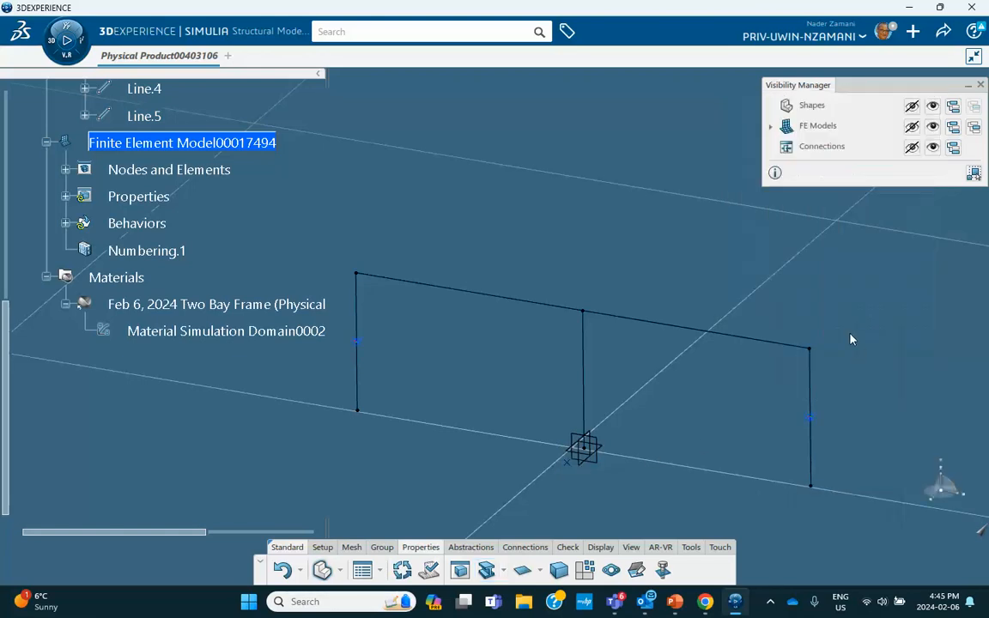
# Step: Add a beam section to the middle column with the middlecolumn profile, using the point near the origin as orientation geometry
pyautogui.click(486, 570)
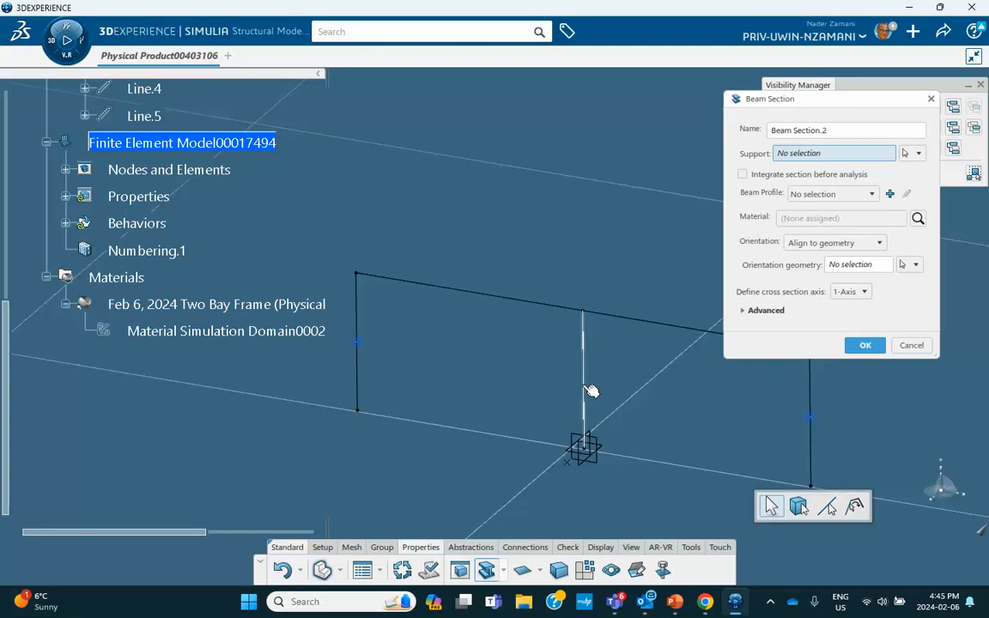
pyautogui.click(586, 389)
pyautogui.click(818, 195)
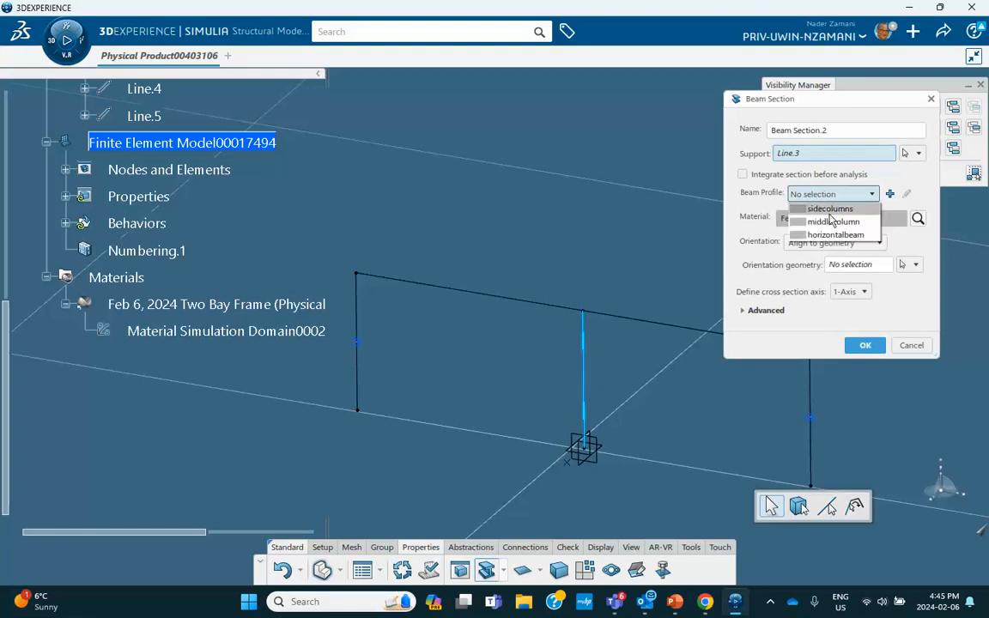
pyautogui.click(831, 222)
pyautogui.click(852, 267)
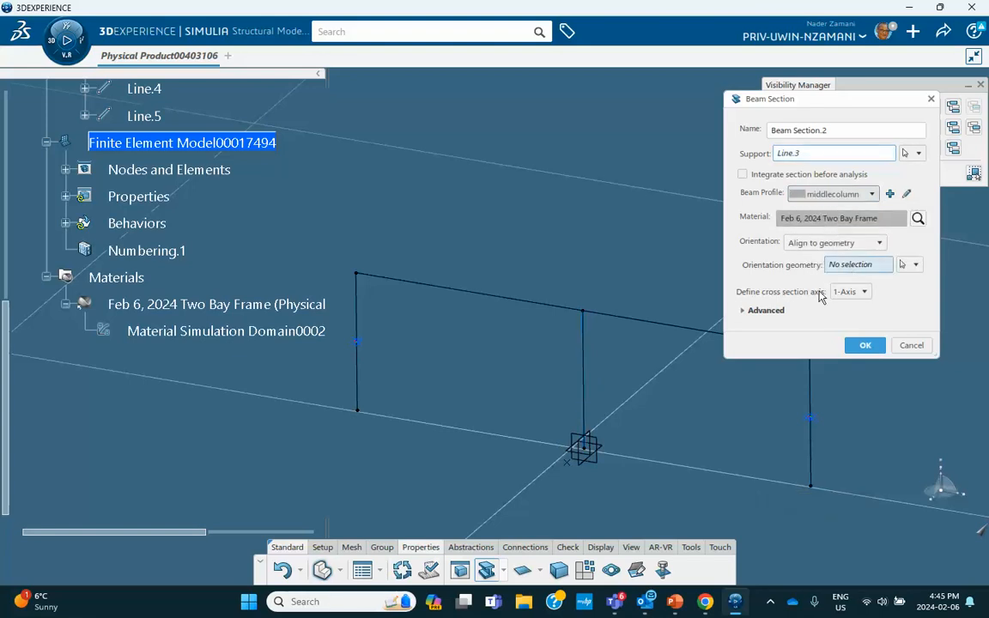
pyautogui.click(573, 466)
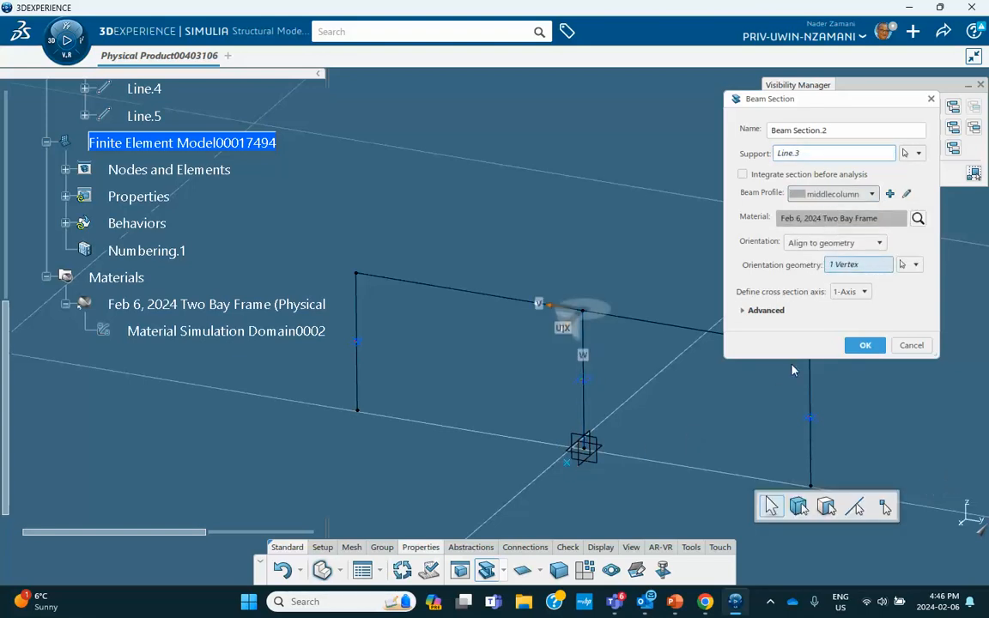
pyautogui.click(854, 346)
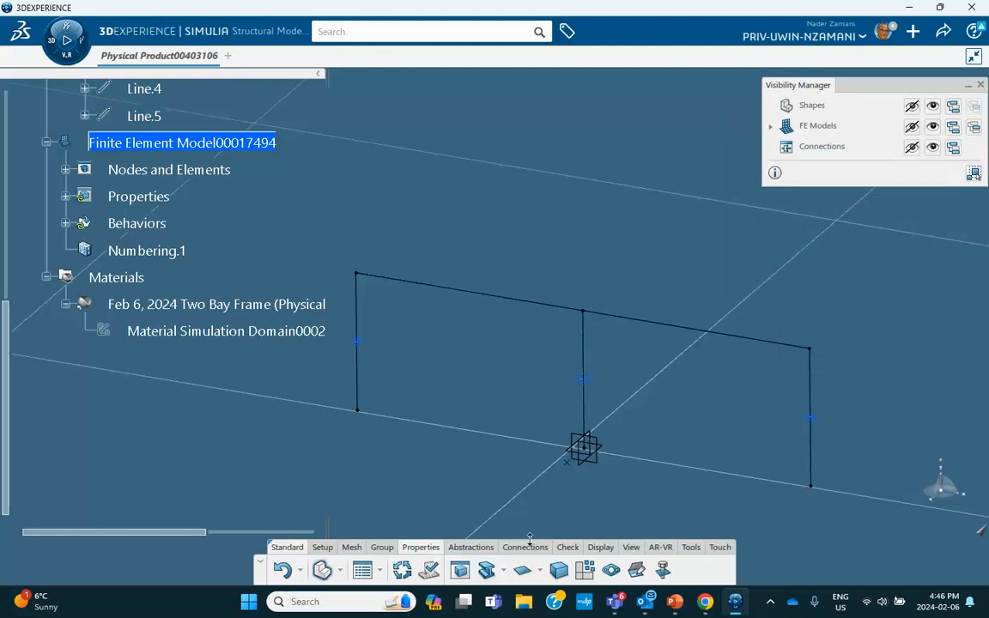
# Step: Add a beam section to the two horizontal beams with the horizontalbeam profile, oriented by the point near the origin, and update the finite element model
pyautogui.click(487, 570)
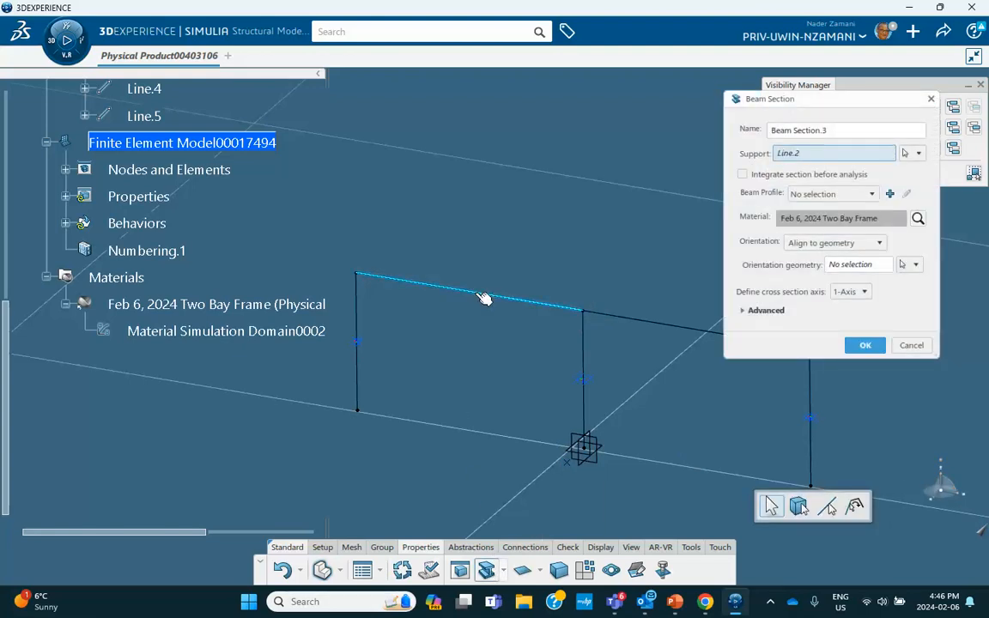
pyautogui.click(629, 324)
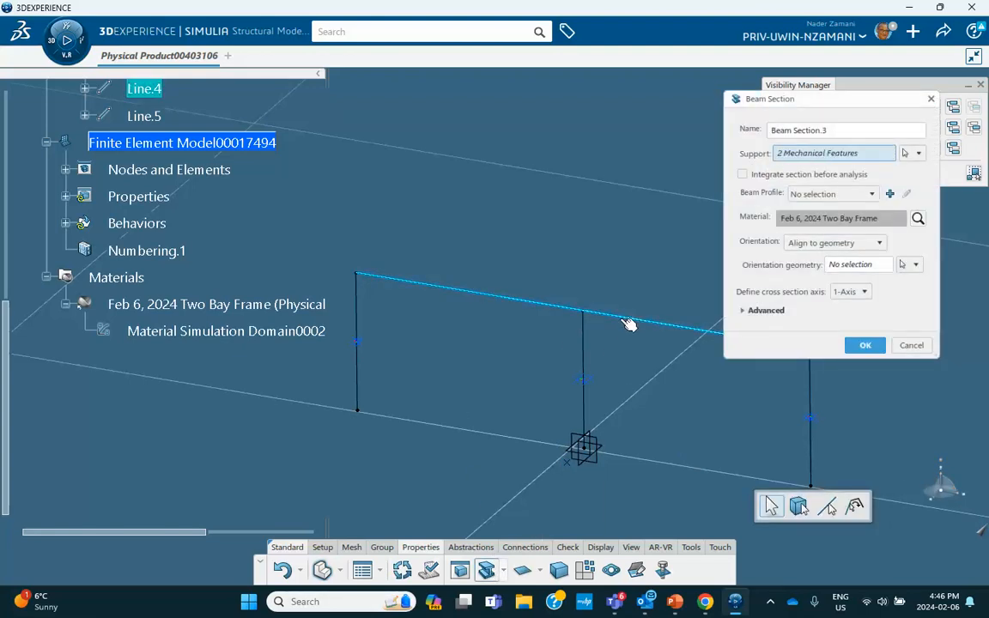
pyautogui.click(820, 194)
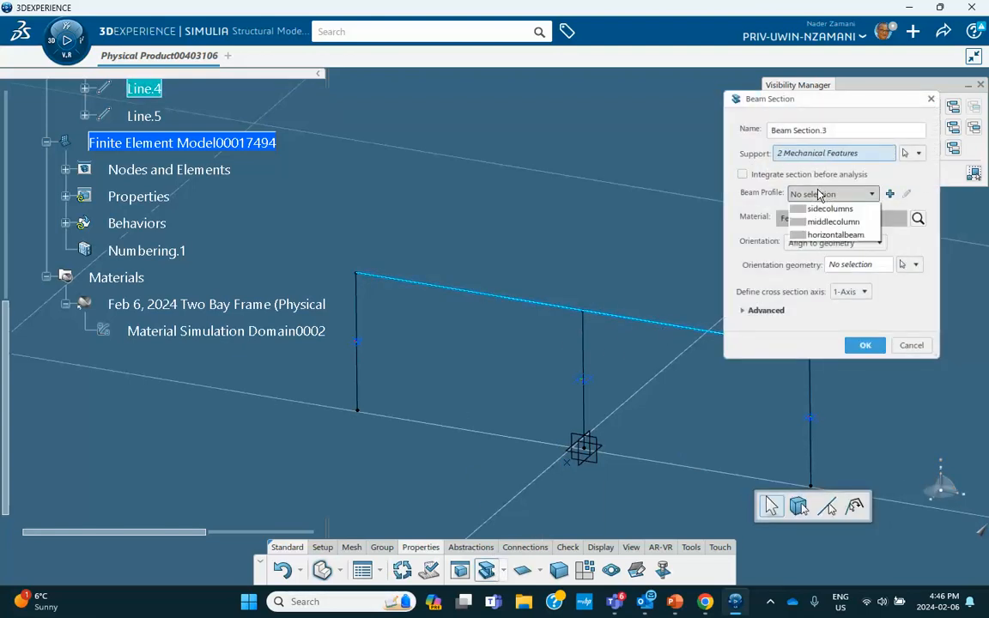
pyautogui.click(833, 236)
pyautogui.click(846, 265)
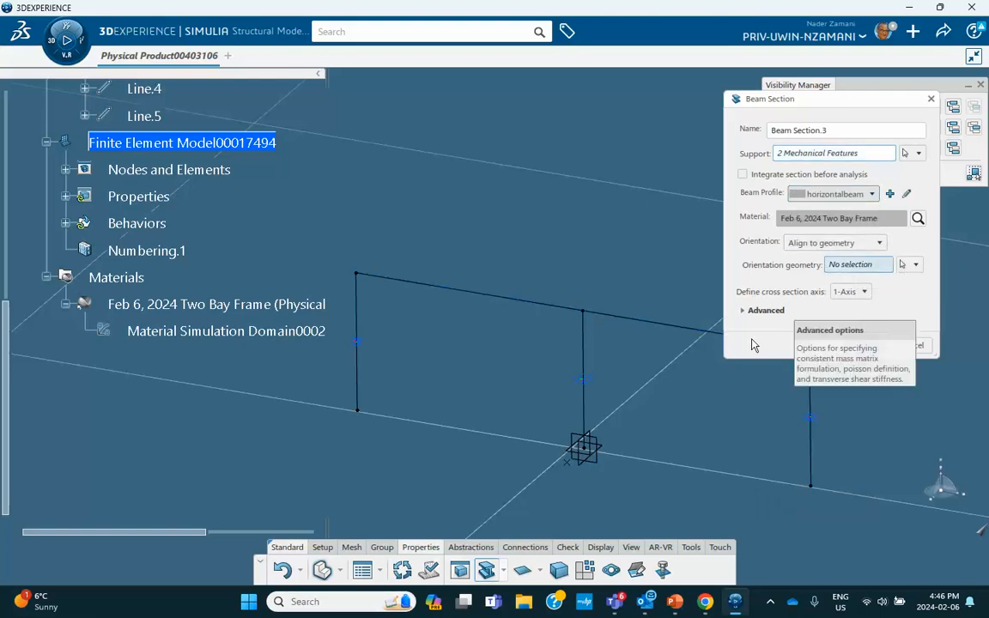
pyautogui.click(583, 311)
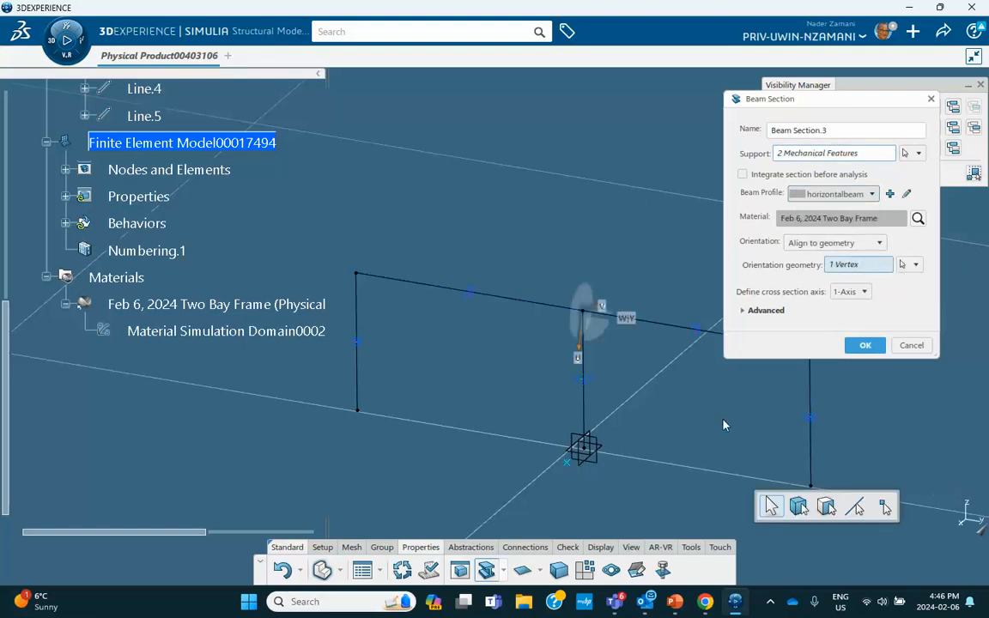
pyautogui.click(864, 345)
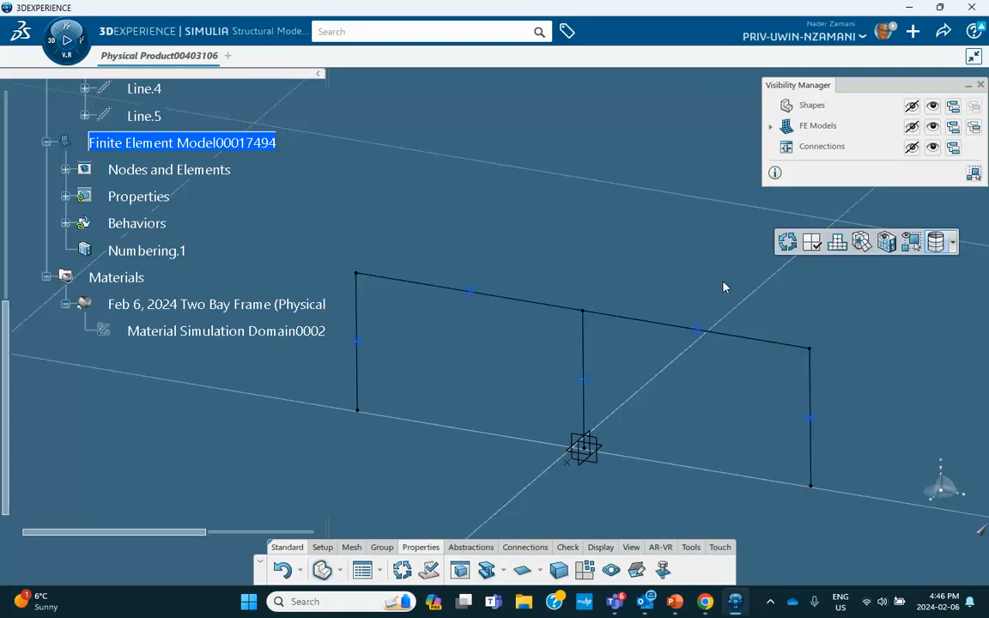
pyautogui.moveTo(638, 254)
pyautogui.mouseDown(button='middle')
pyautogui.moveTo(620, 224)
pyautogui.moveTo(625, 256)
pyautogui.mouseUp(button='middle')
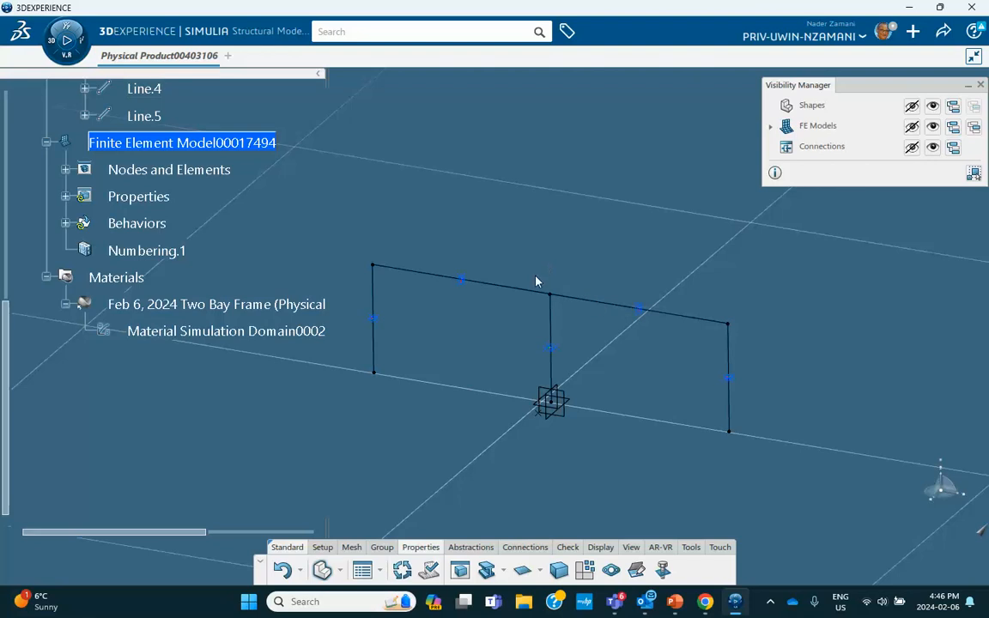
pyautogui.click(402, 570)
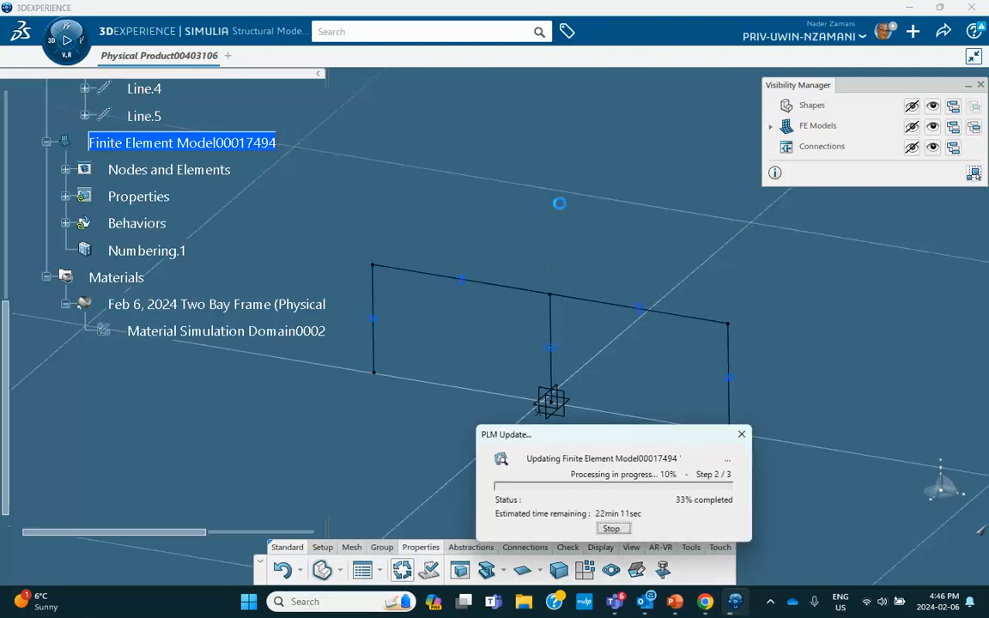
# Step: Inspect the beams with the Solid rendering style, and set the beam rendering style back to None
pyautogui.click(605, 548)
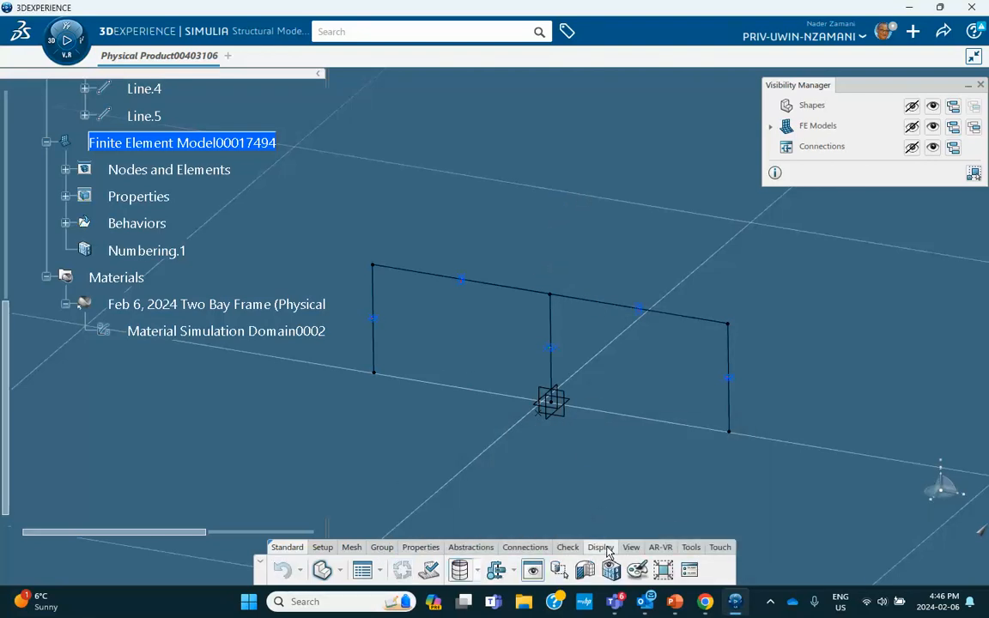
pyautogui.click(687, 571)
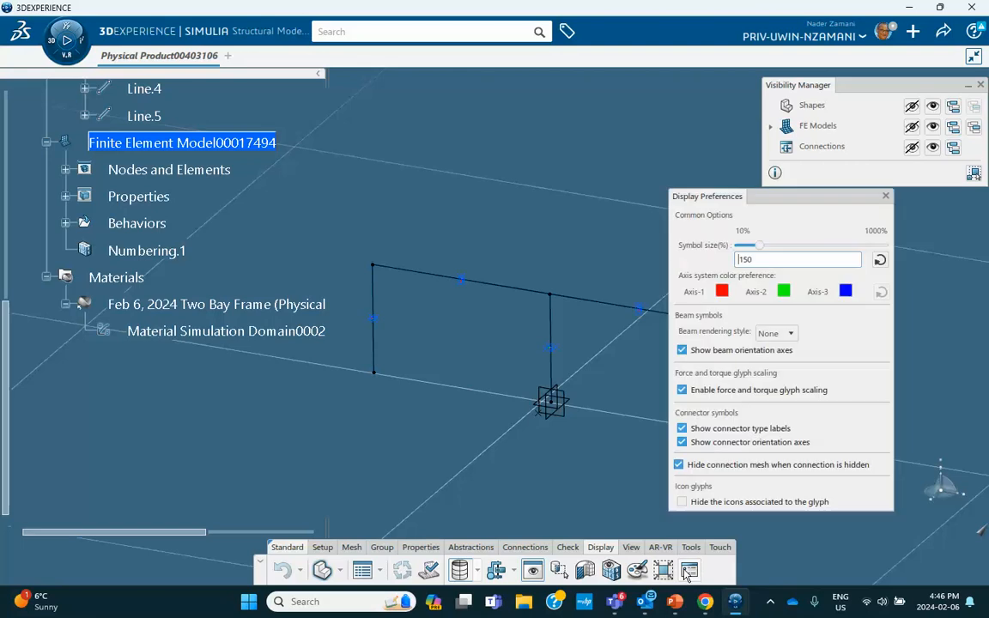
pyautogui.click(761, 336)
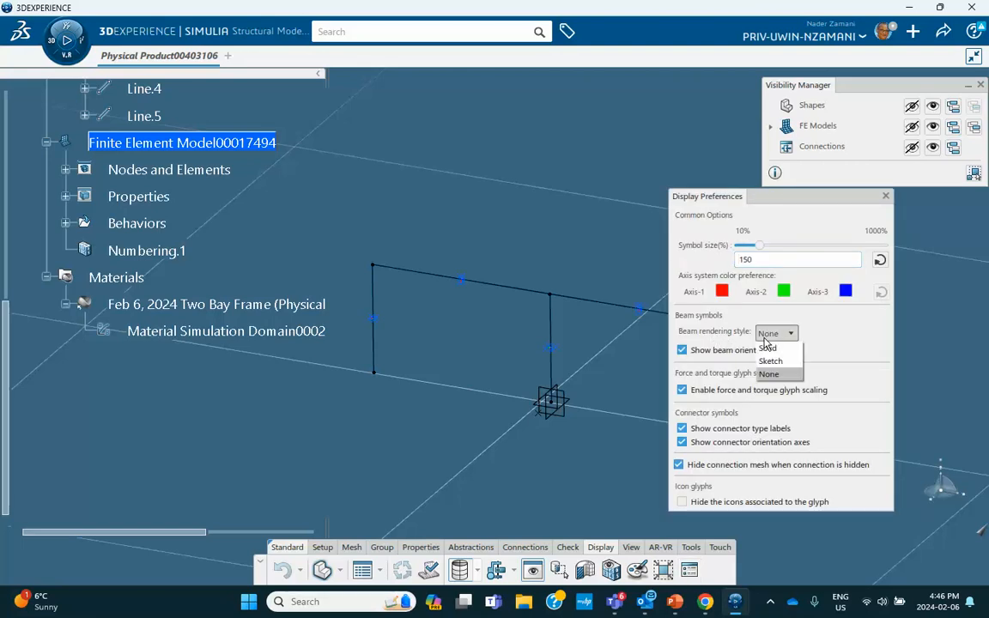
pyautogui.click(770, 359)
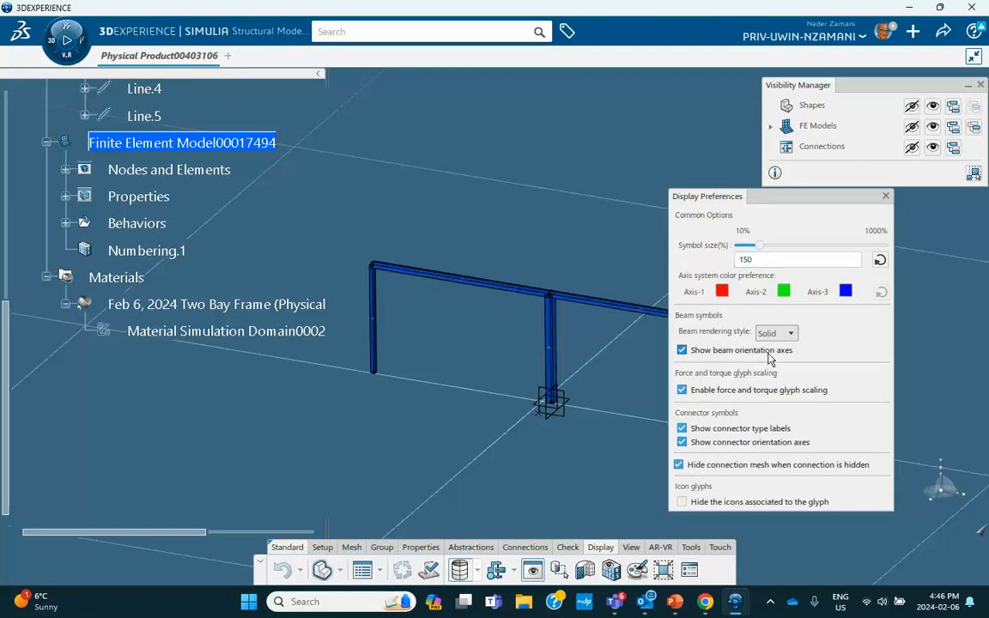
pyautogui.click(775, 333)
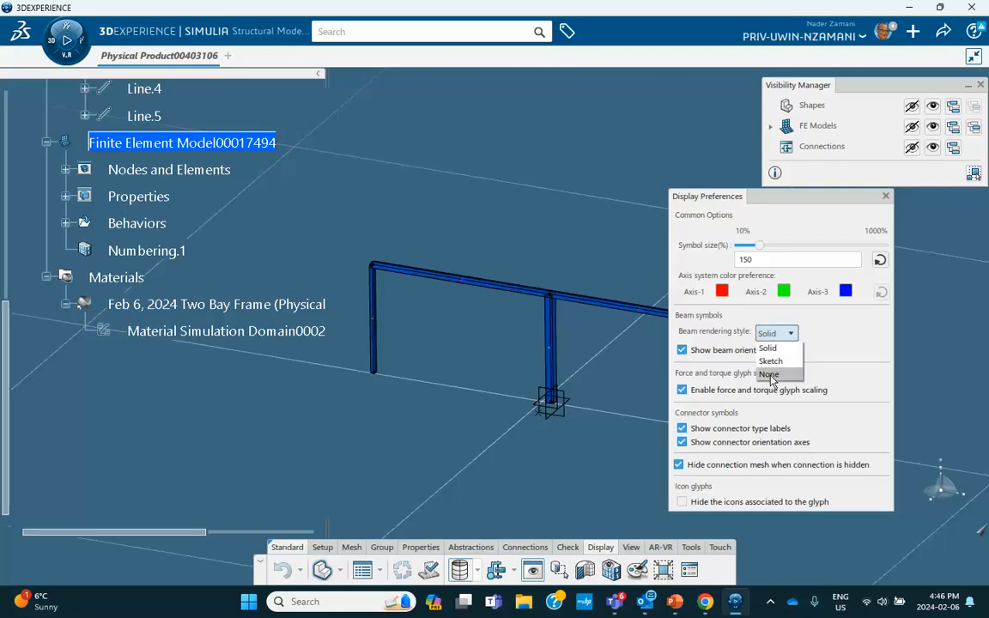
pyautogui.click(769, 375)
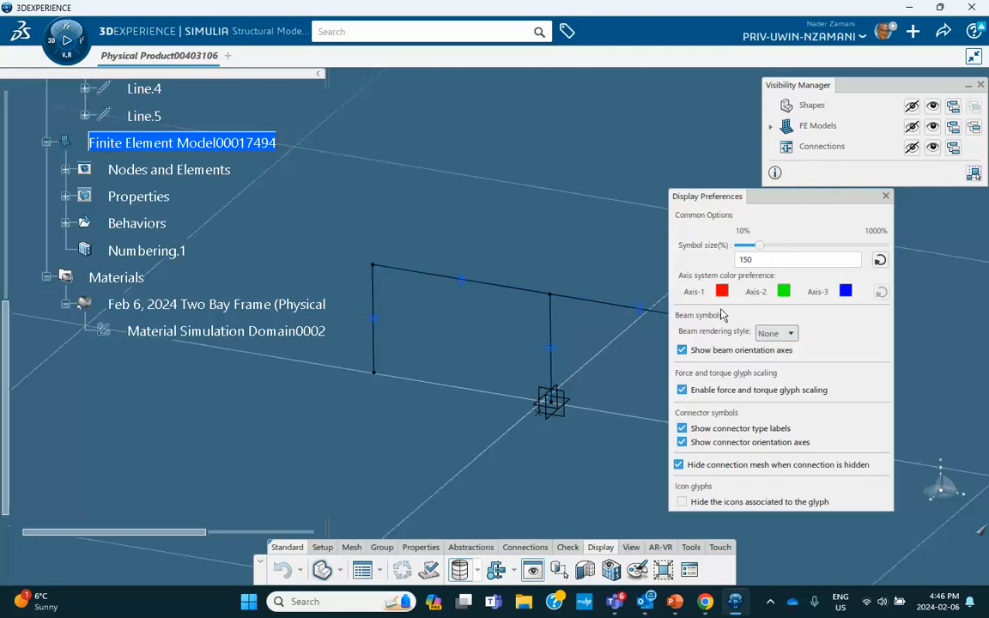
pyautogui.click(886, 196)
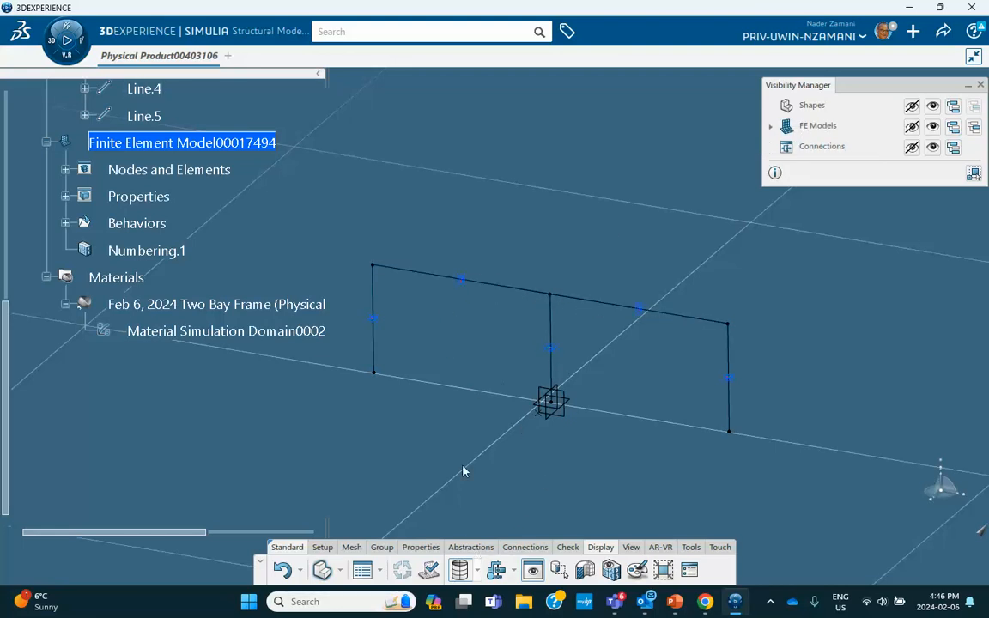
# Step: Start a rigid connection with the two horizontal beams as the first support
pyautogui.click(524, 547)
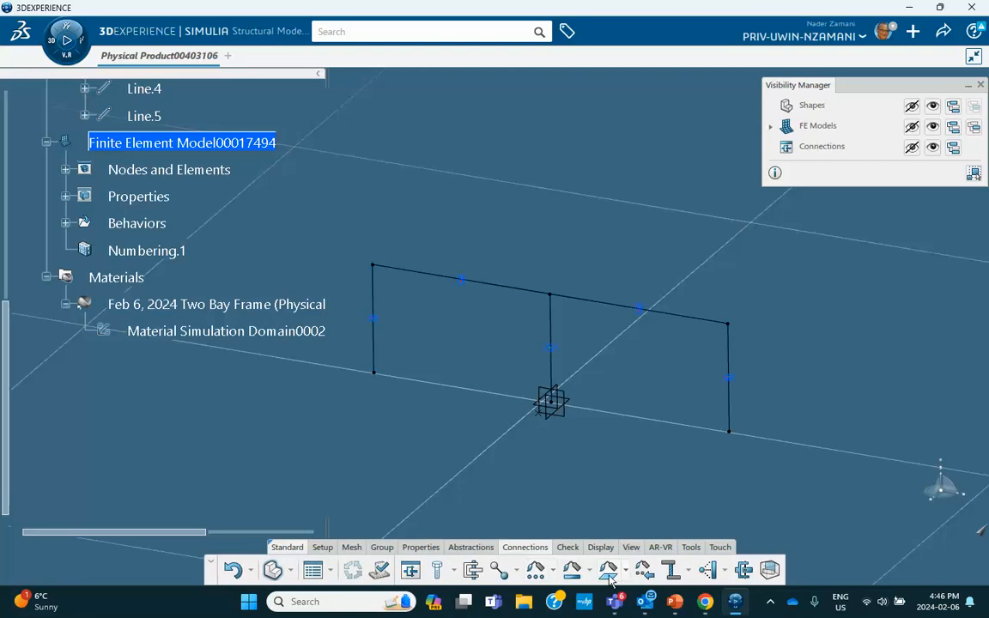
pyautogui.click(671, 571)
pyautogui.click(496, 287)
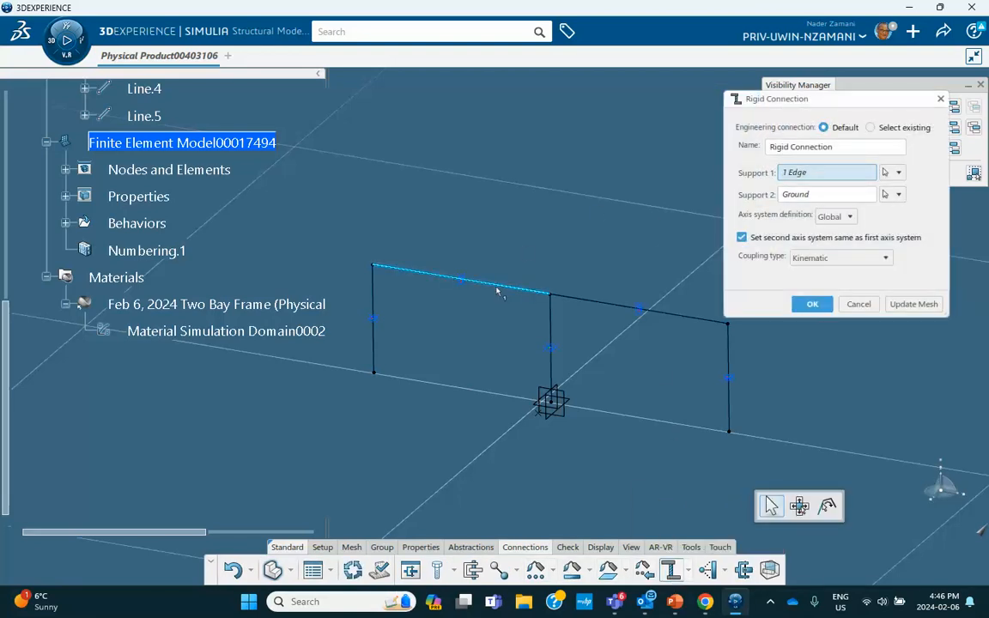
pyautogui.click(593, 292)
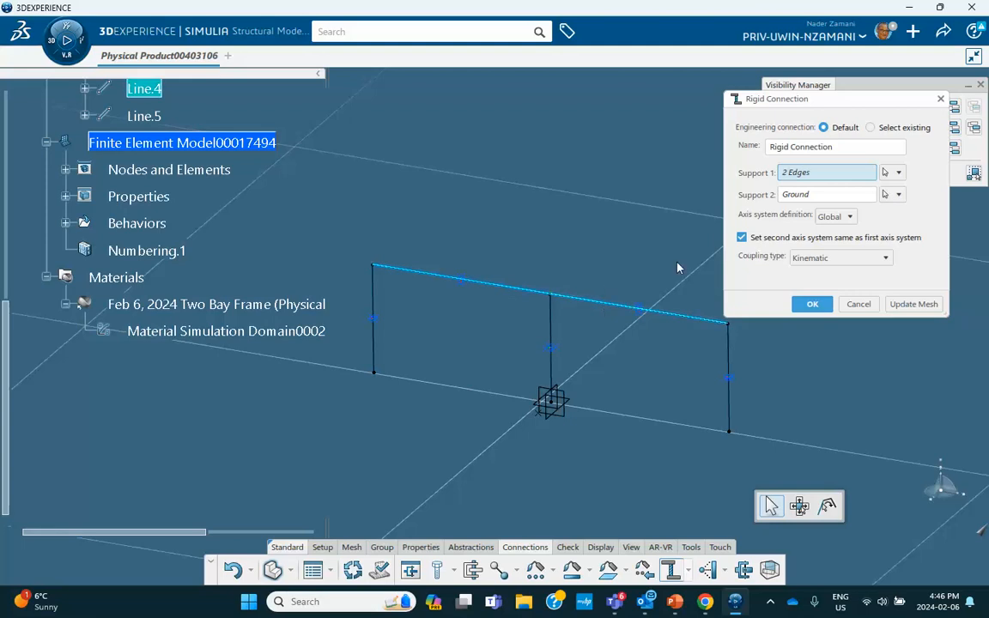
# Step: Check the Rigid Connection slide in PowerPoint, and complete the connection with the middle column's top vertex as the second support
pyautogui.click(675, 602)
pyautogui.click(126, 445)
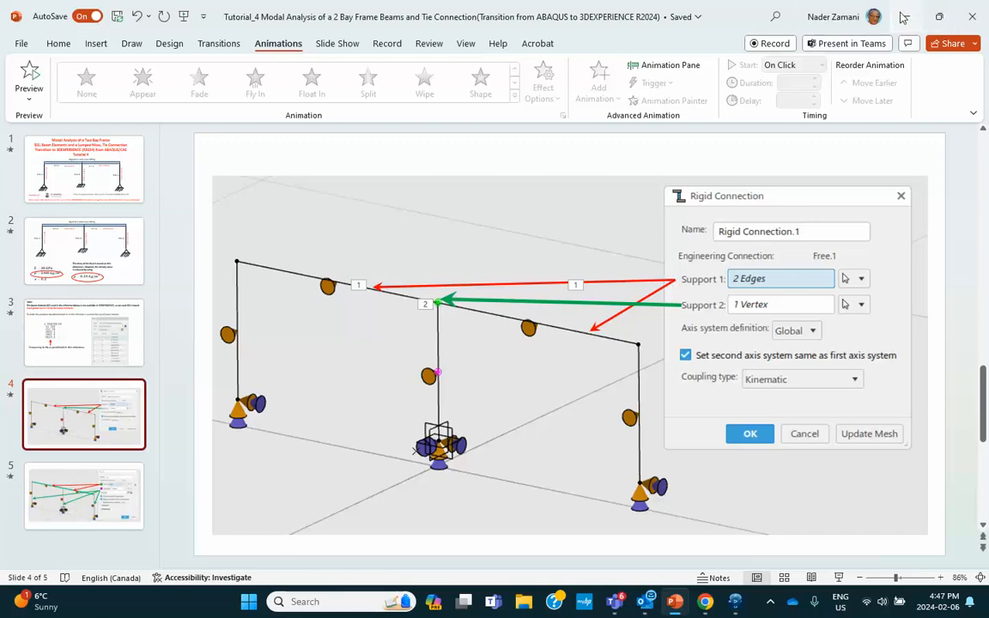
pyautogui.hotkey('alt', 'Tab')
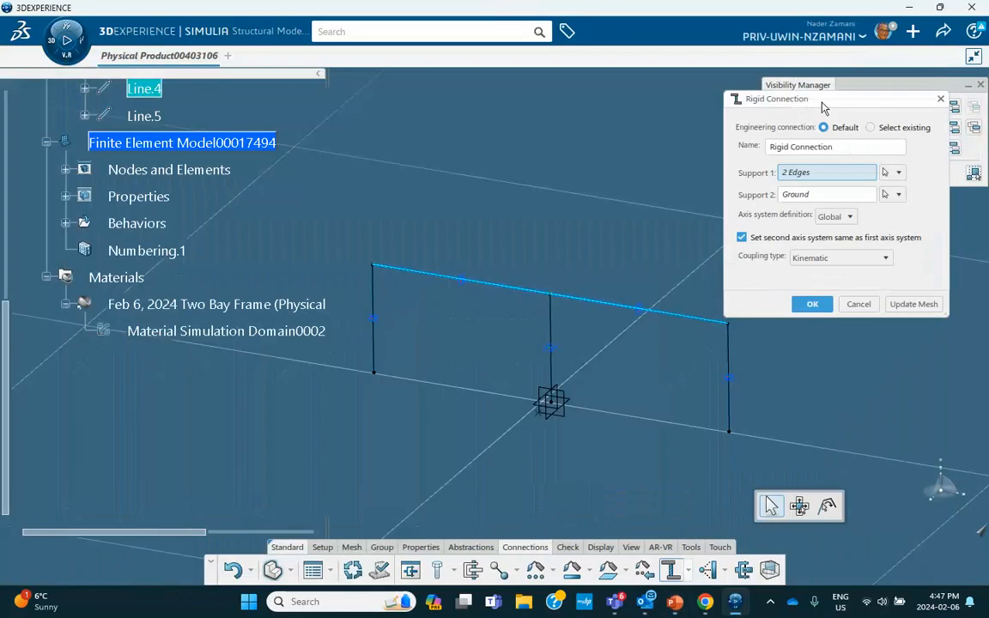
pyautogui.click(800, 196)
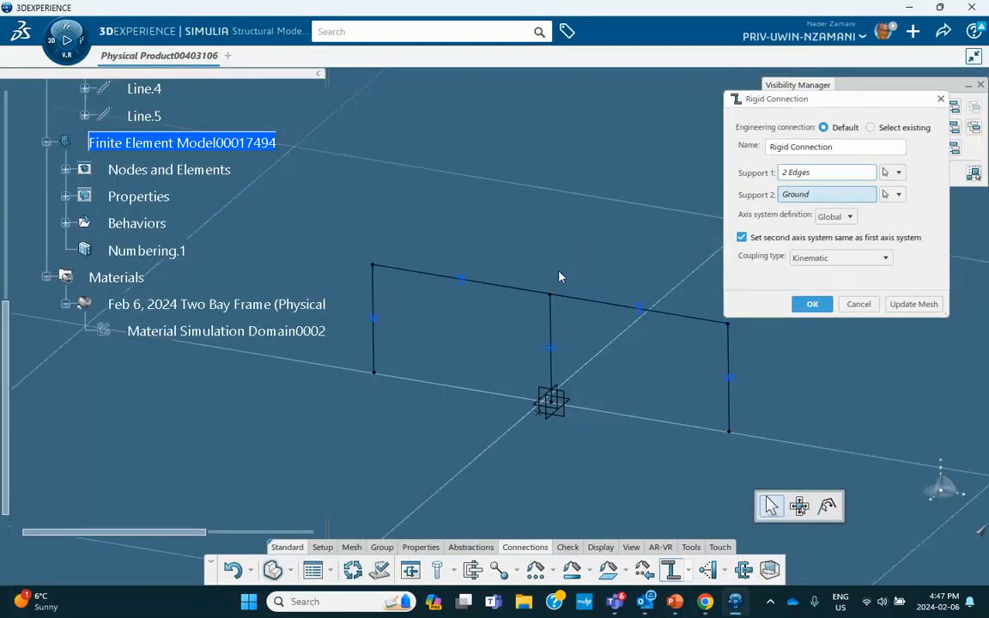
pyautogui.click(551, 297)
pyautogui.click(814, 303)
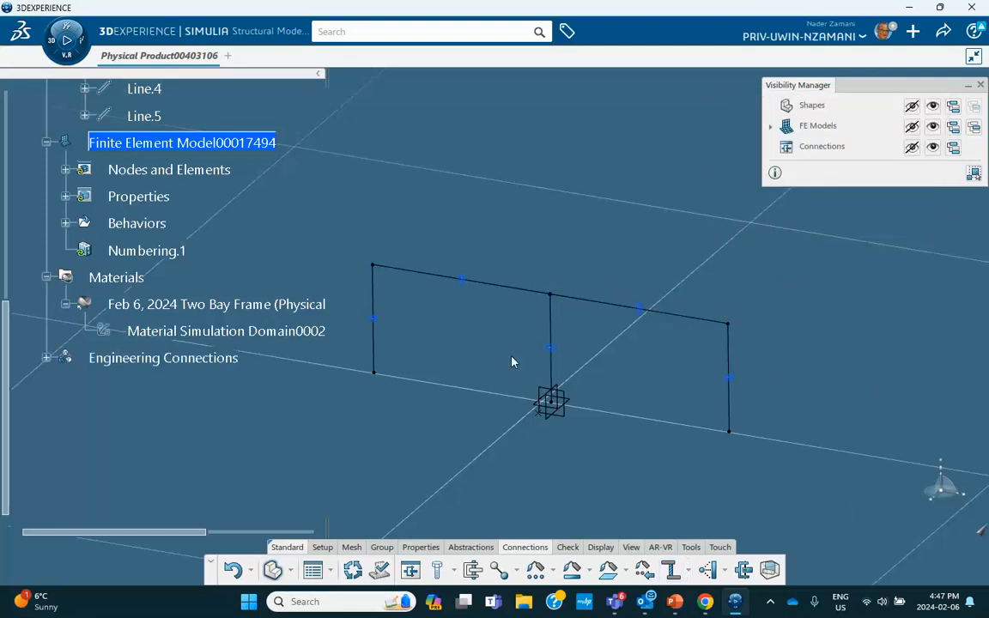
# Step: Expand the engineering connections in the tree down to the rigid connection
pyautogui.click(46, 359)
pyautogui.click(66, 386)
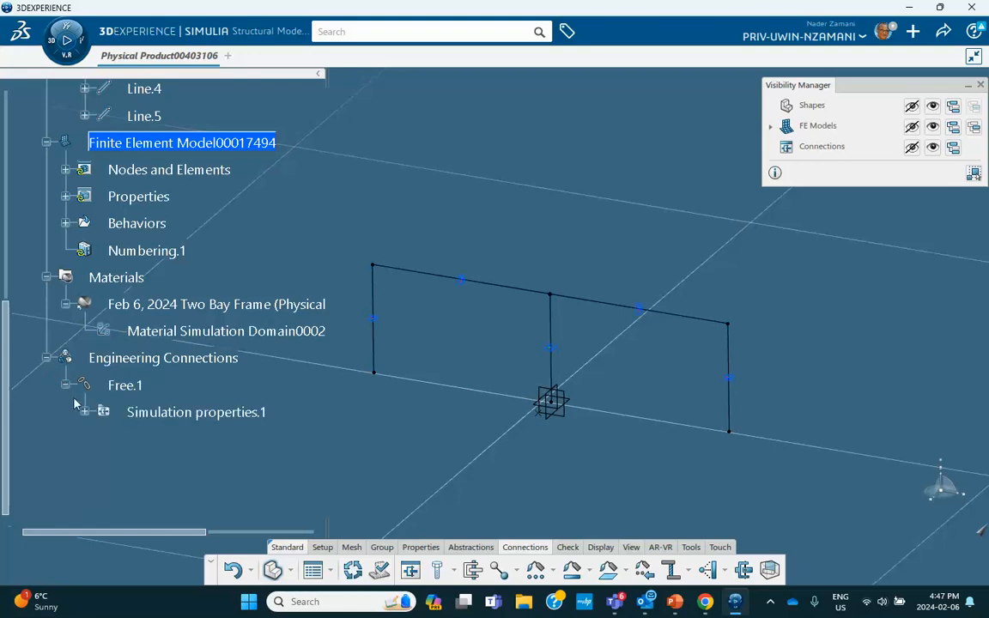
pyautogui.click(84, 413)
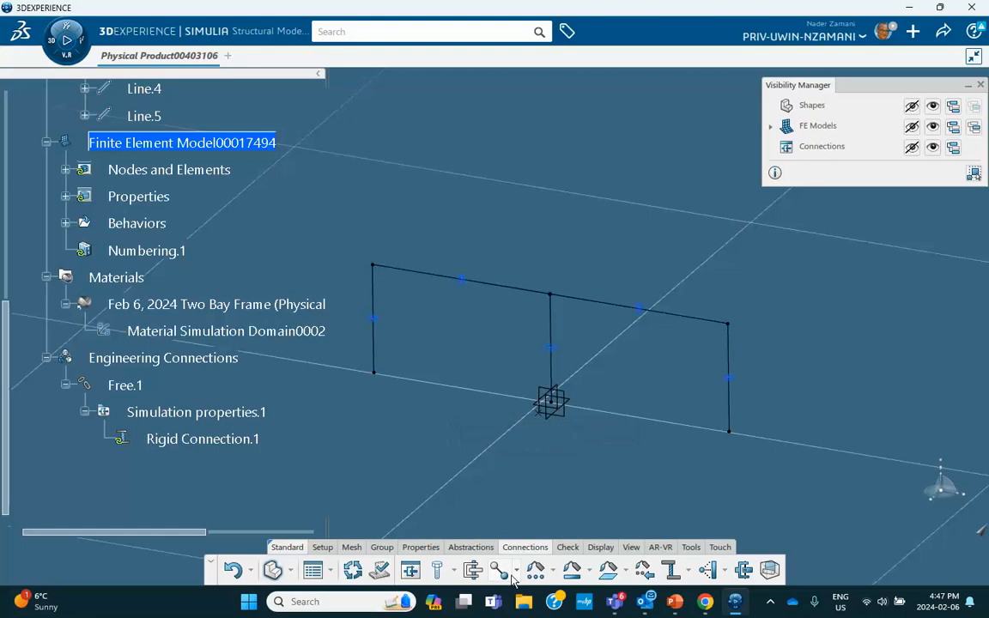
# Step: Add a point inertia with a mass of 500 kg at the top vertex of the middle column
pyautogui.click(474, 548)
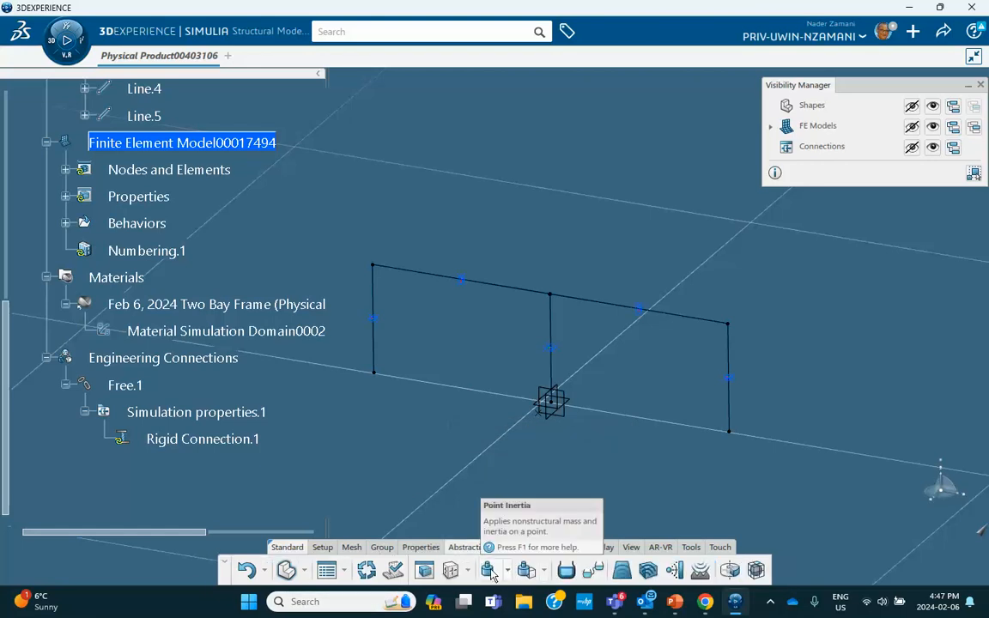
pyautogui.click(489, 571)
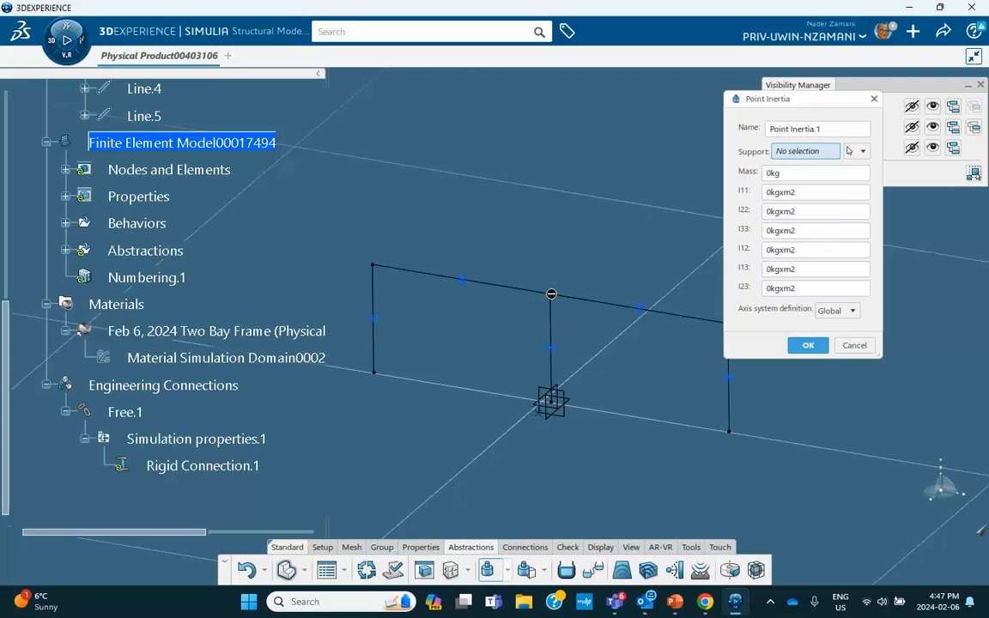
pyautogui.click(552, 296)
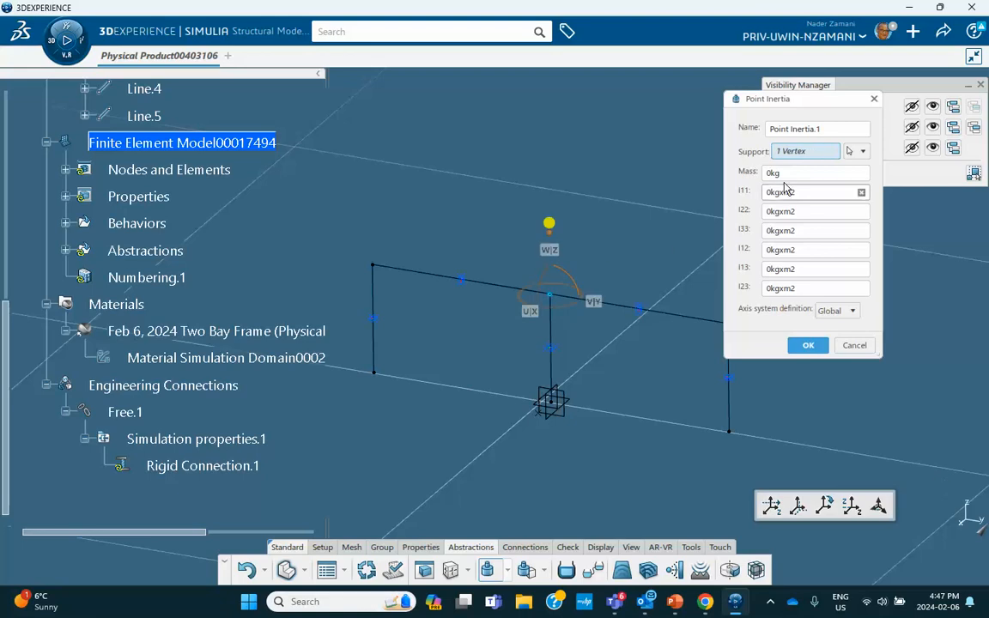
pyautogui.moveTo(788, 178); pyautogui.dragTo(744, 172)
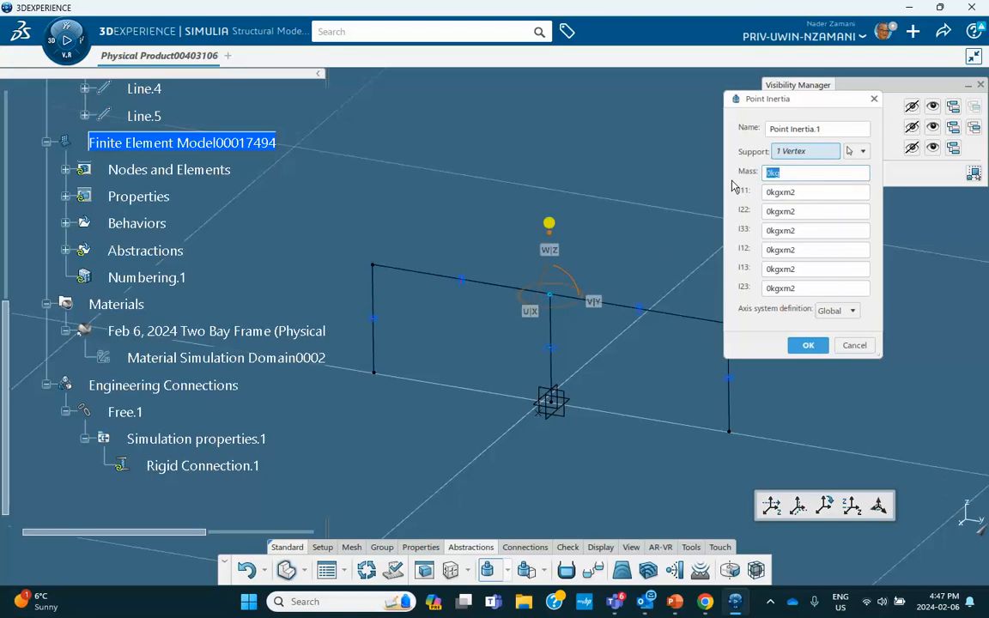
pyautogui.write('500')
pyautogui.click(808, 346)
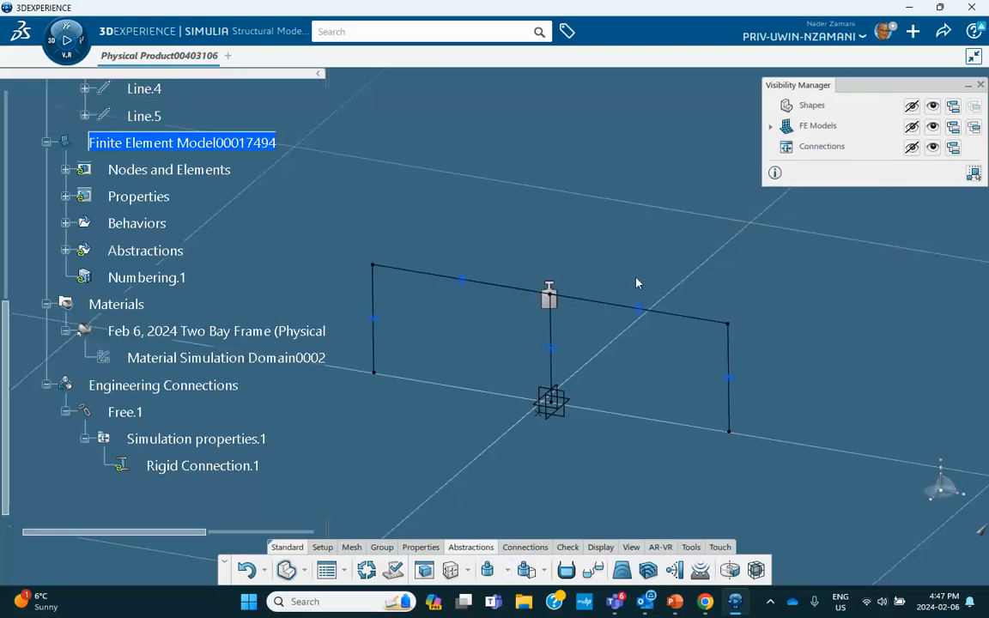
# Step: Save the model and switch to the Structural Scenario Creation app
pyautogui.click(943, 31)
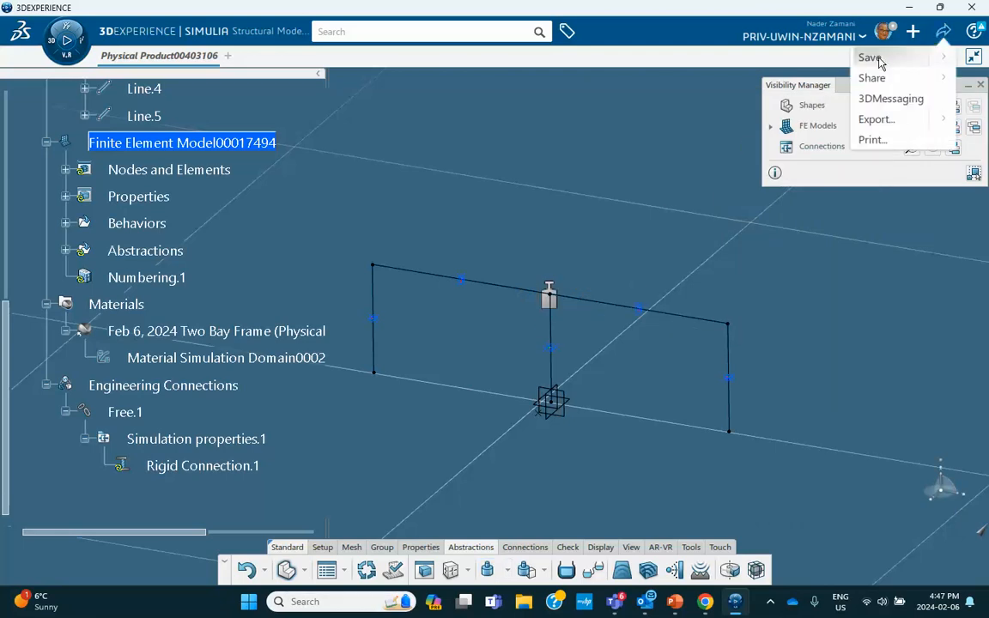
pyautogui.click(869, 56)
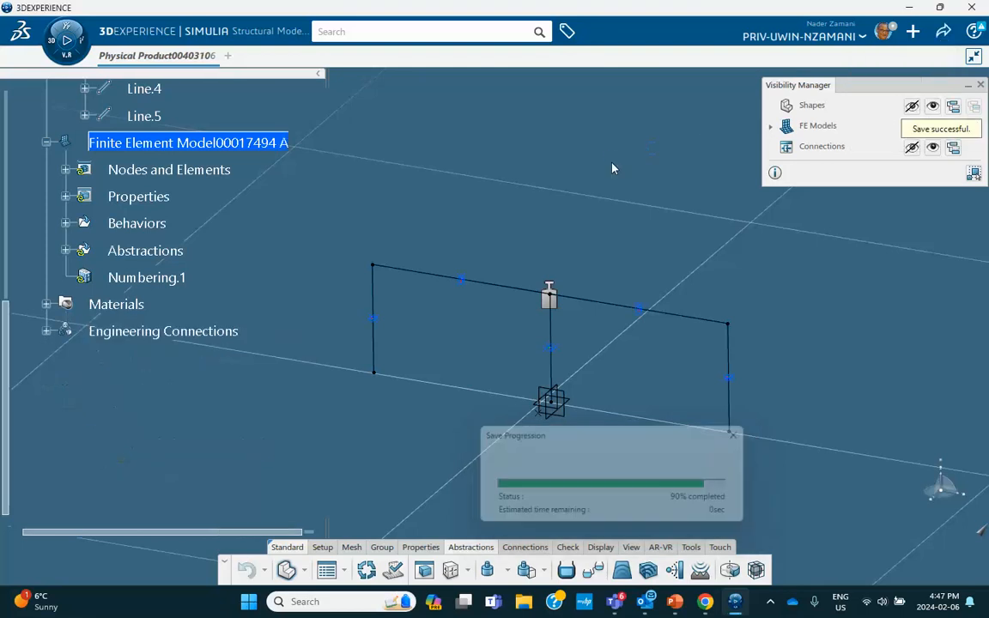
pyautogui.click(62, 41)
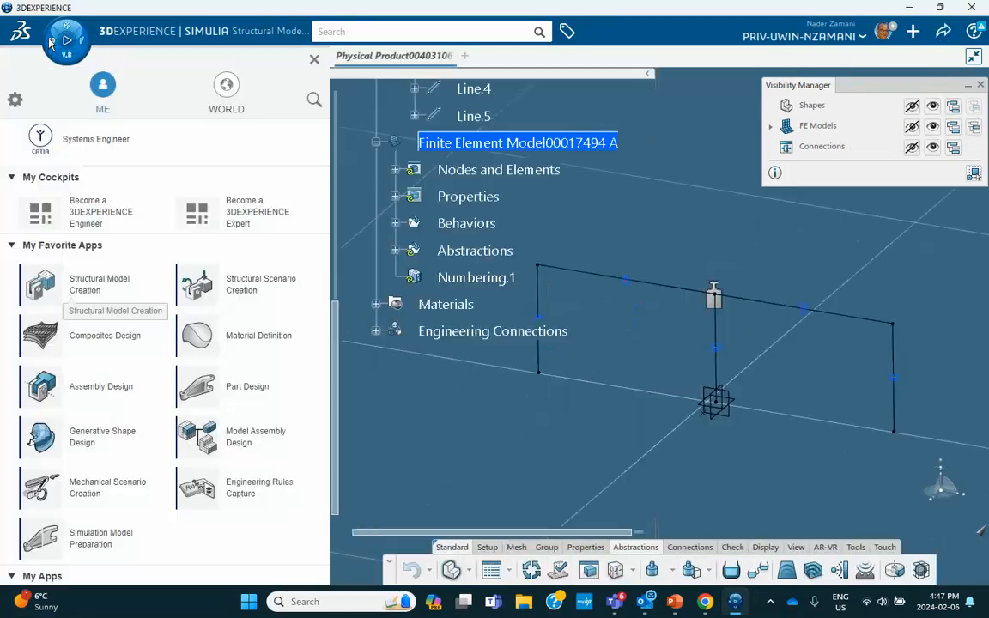
pyautogui.click(250, 290)
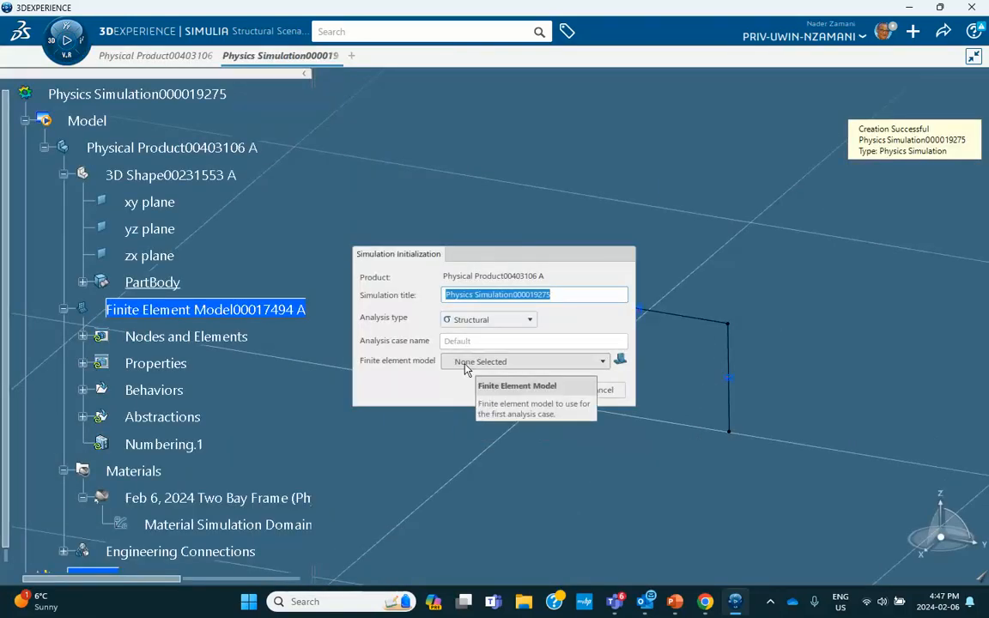
# Step: Initialize the structural simulation with Finite Element Model00017494 A as its finite element model
pyautogui.click(468, 365)
pyautogui.click(481, 389)
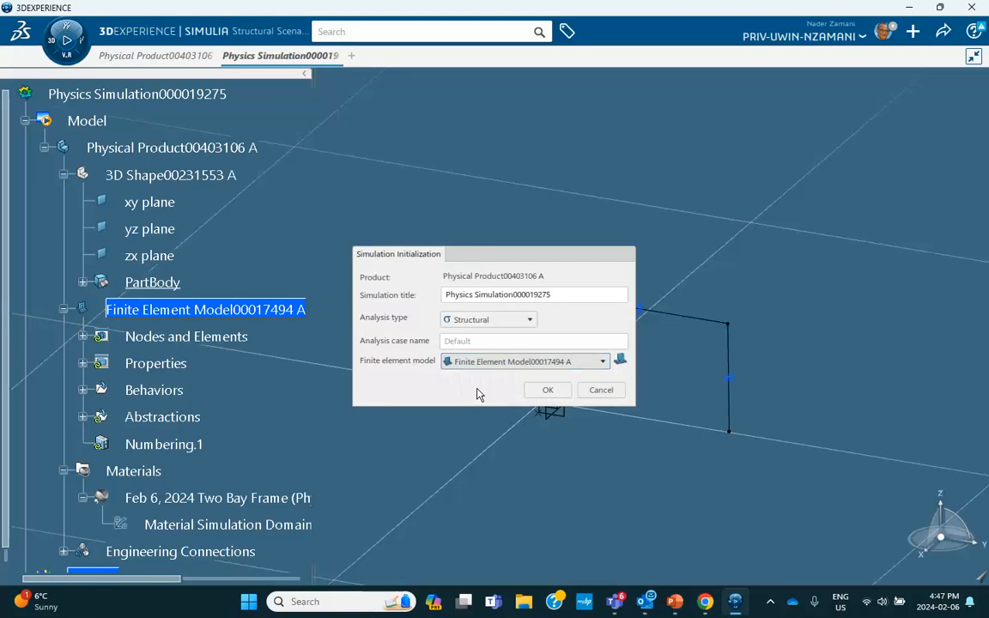
pyautogui.click(547, 391)
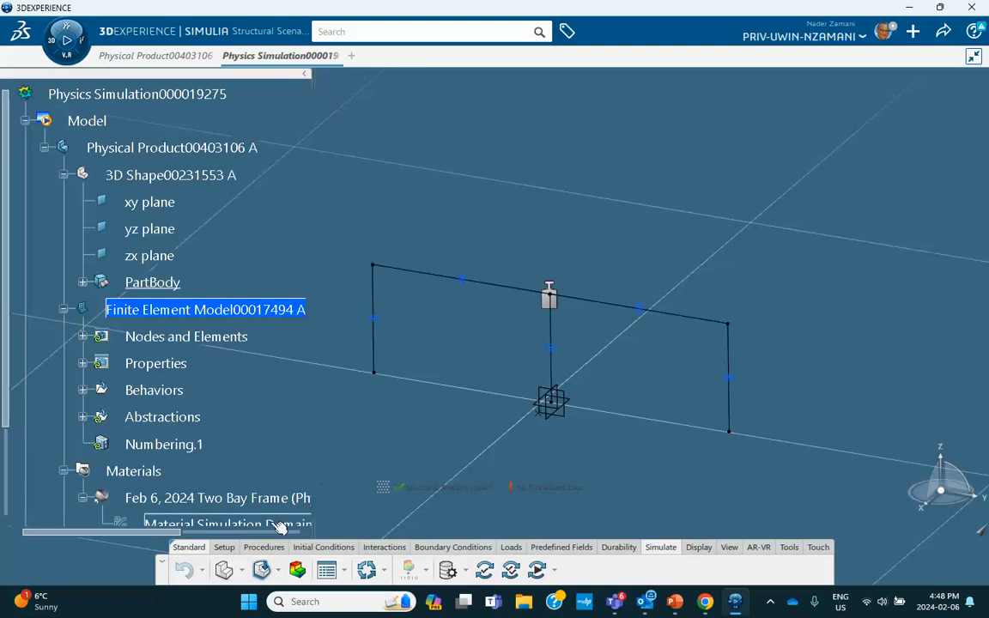
# Step: Add a frequency step using the Lanczos solver with 10 modes
pyautogui.click(263, 549)
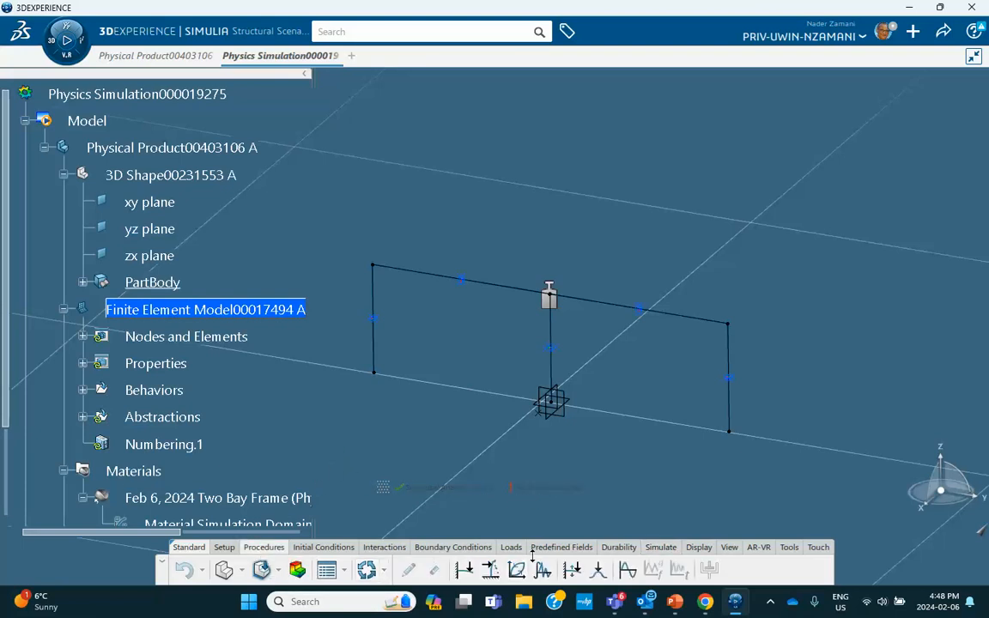
pyautogui.click(628, 570)
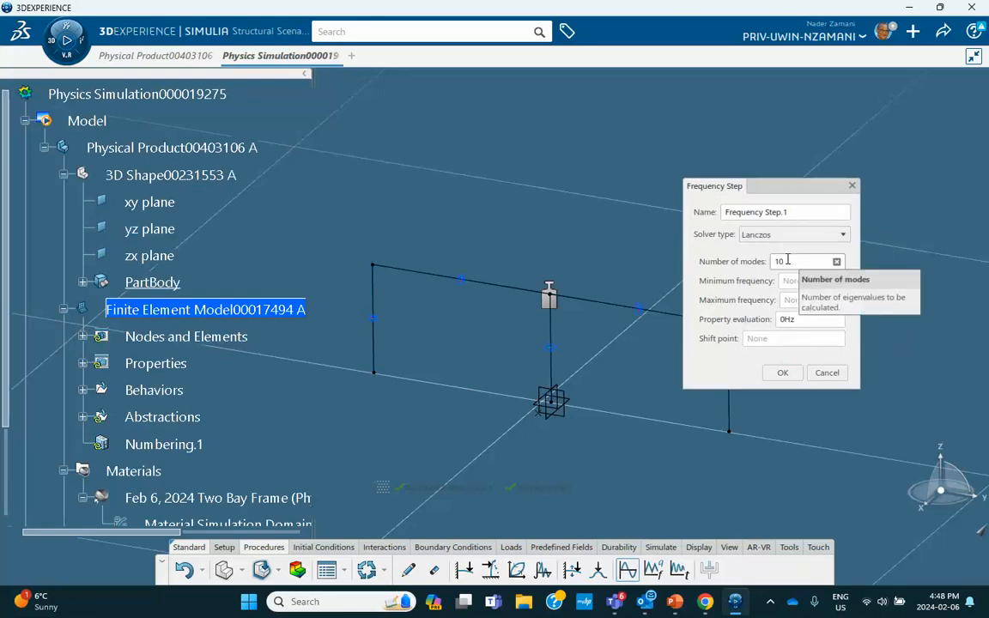
pyautogui.click(781, 372)
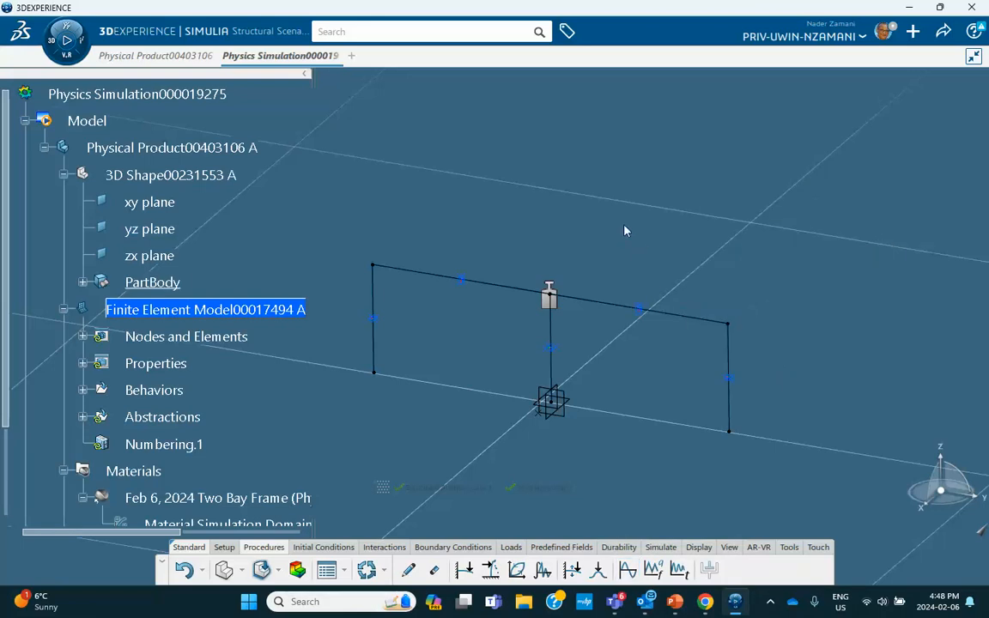
# Step: Apply a fixed displacement to all five frame edges, restraining only translation in X
pyautogui.moveTo(625, 230); pyautogui.dragTo(603, 142, button='middle')
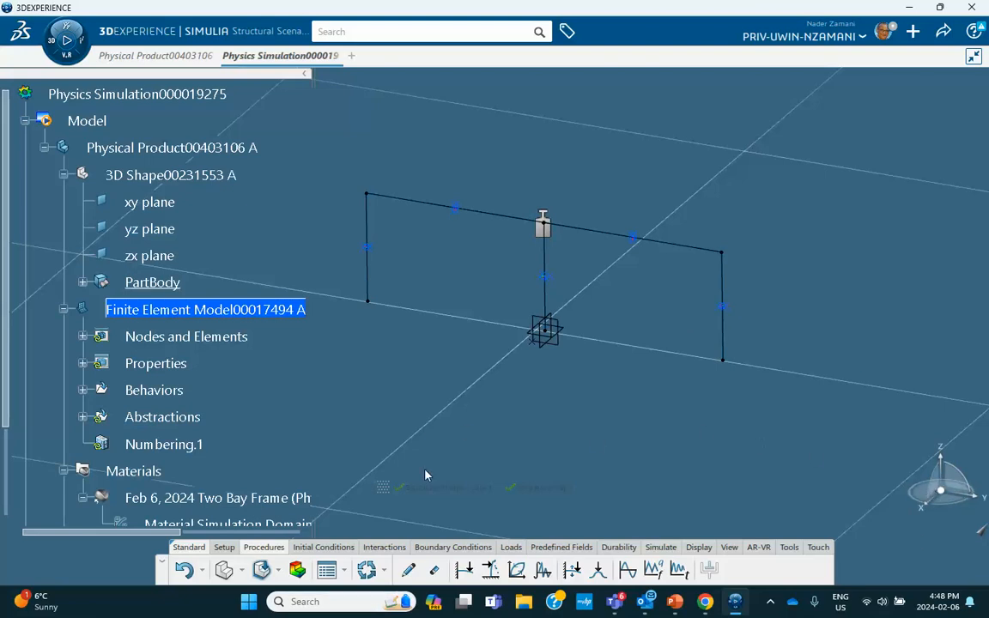
pyautogui.click(433, 548)
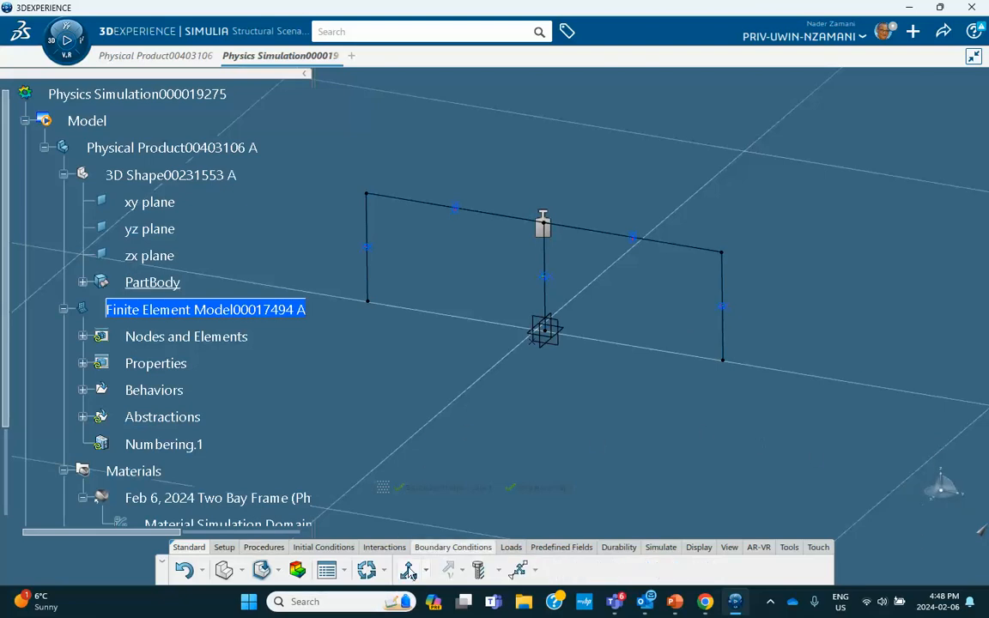
pyautogui.click(409, 571)
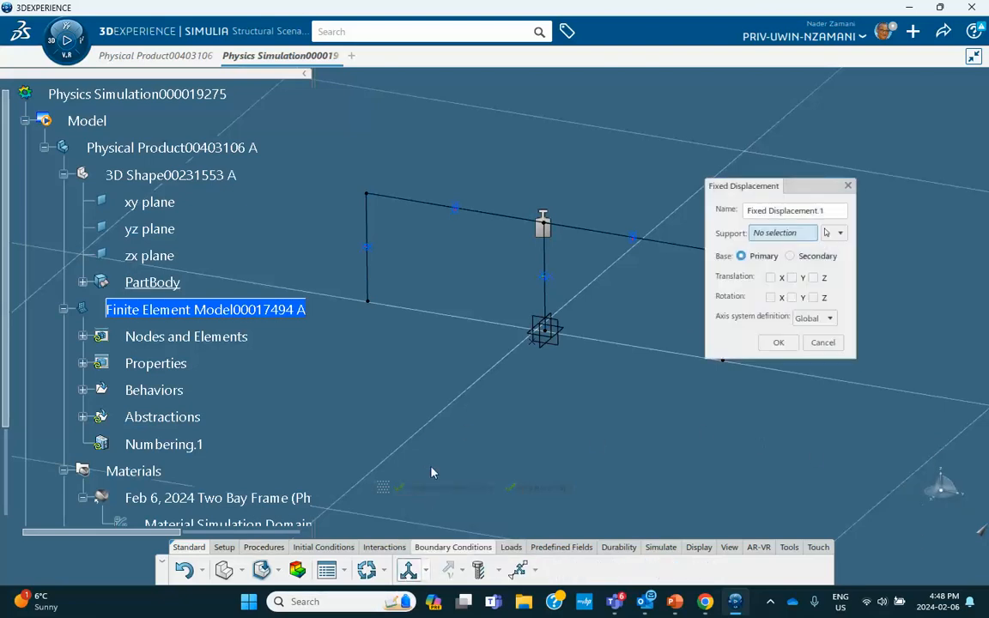
pyautogui.click(374, 222)
pyautogui.click(438, 206)
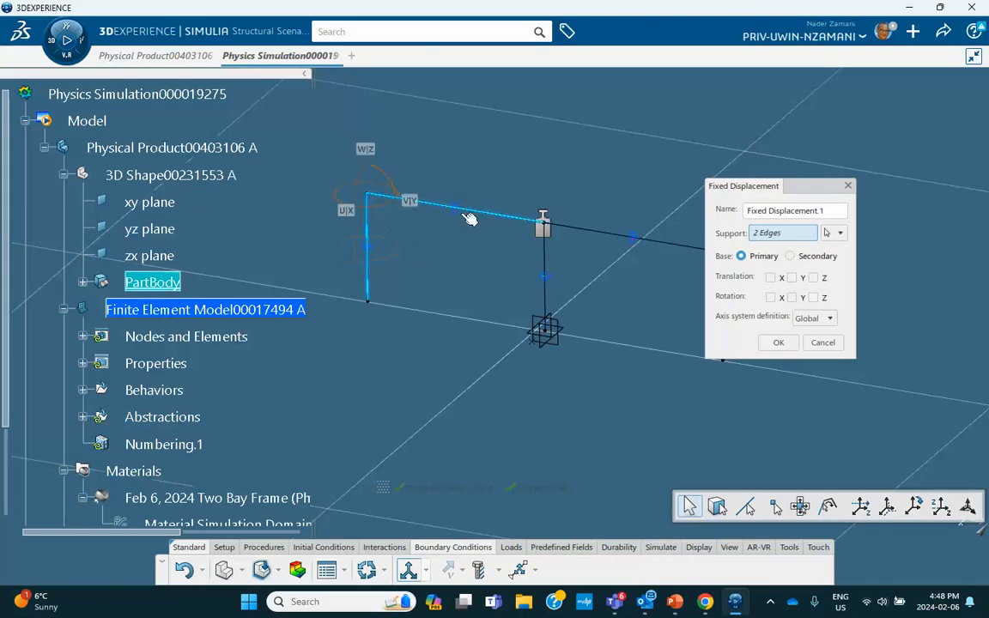
pyautogui.click(547, 258)
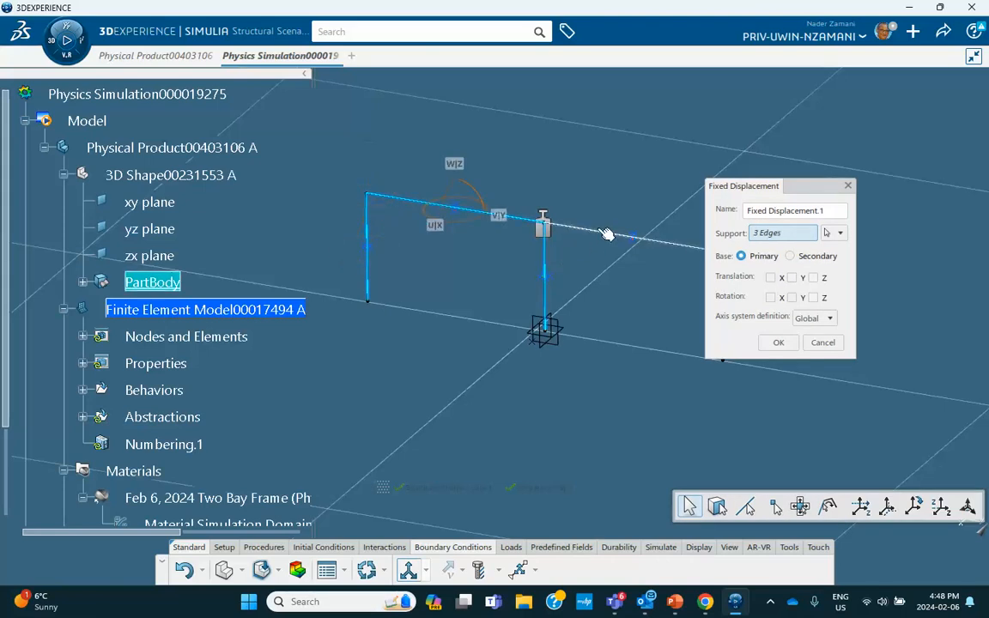
pyautogui.click(607, 232)
pyautogui.moveTo(712, 190); pyautogui.dragTo(774, 199)
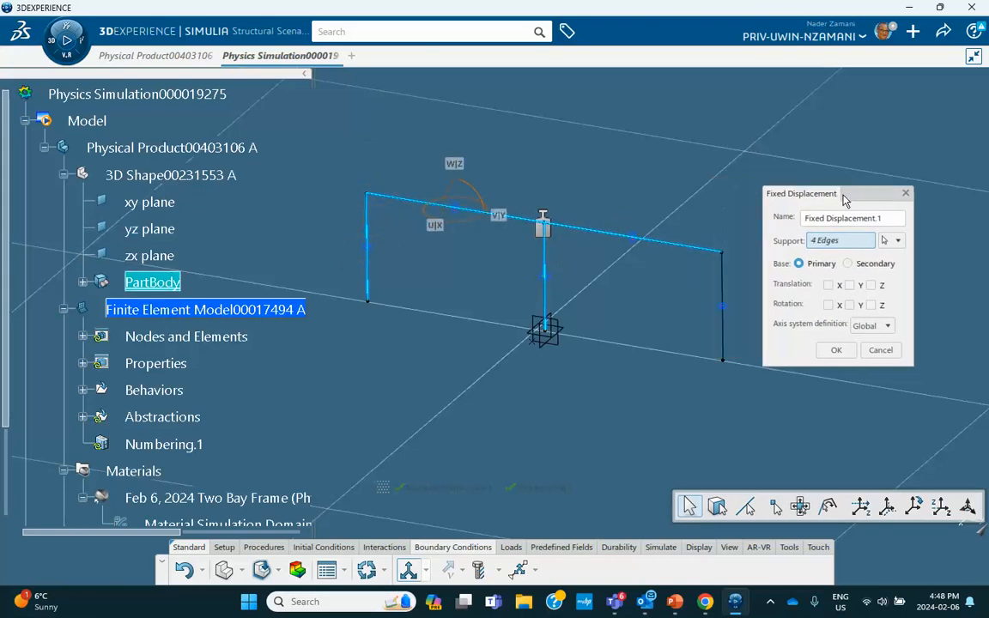
pyautogui.click(723, 289)
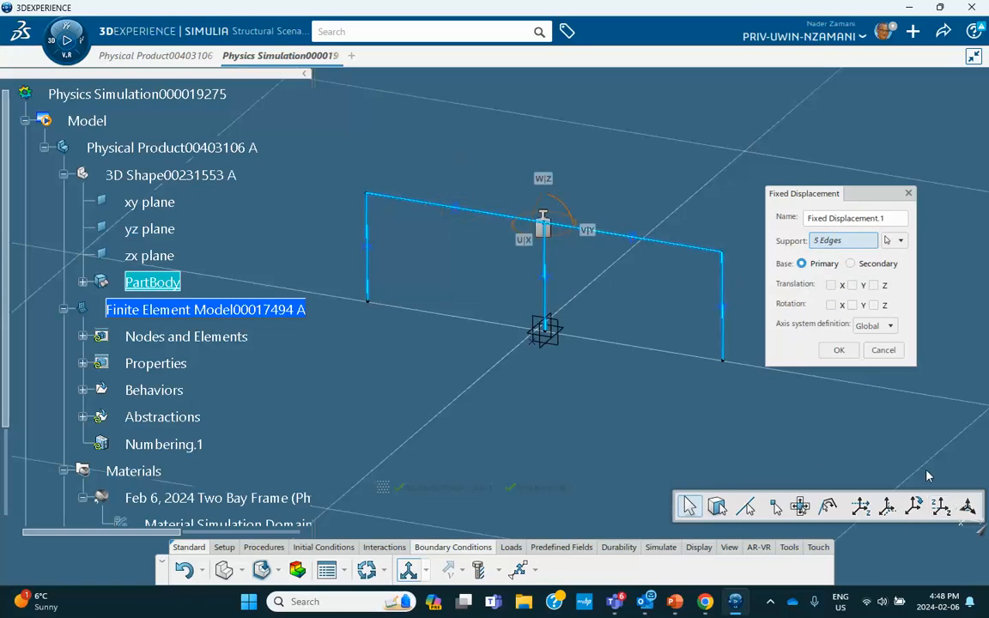
pyautogui.click(830, 285)
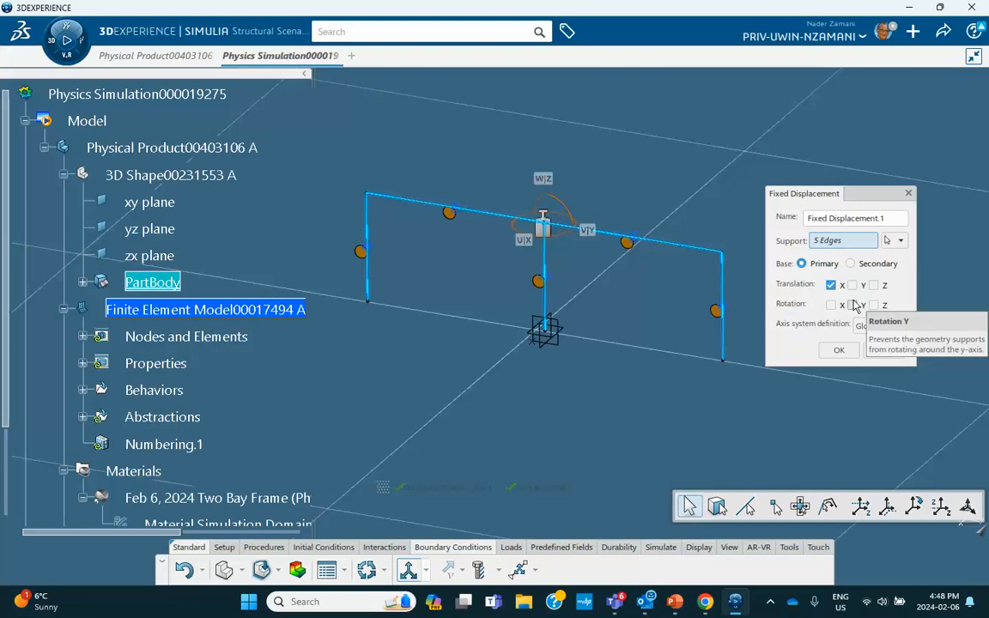
pyautogui.click(840, 350)
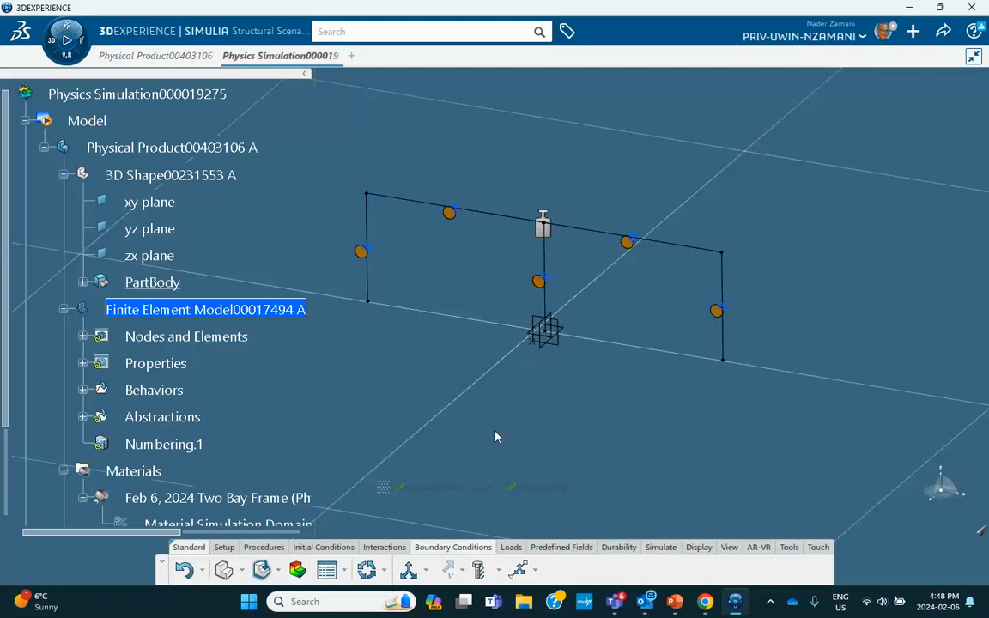
# Step: Apply a fixed displacement to the middle column's bottom vertex, restraining Y and Z translations and all three rotations
pyautogui.click(407, 572)
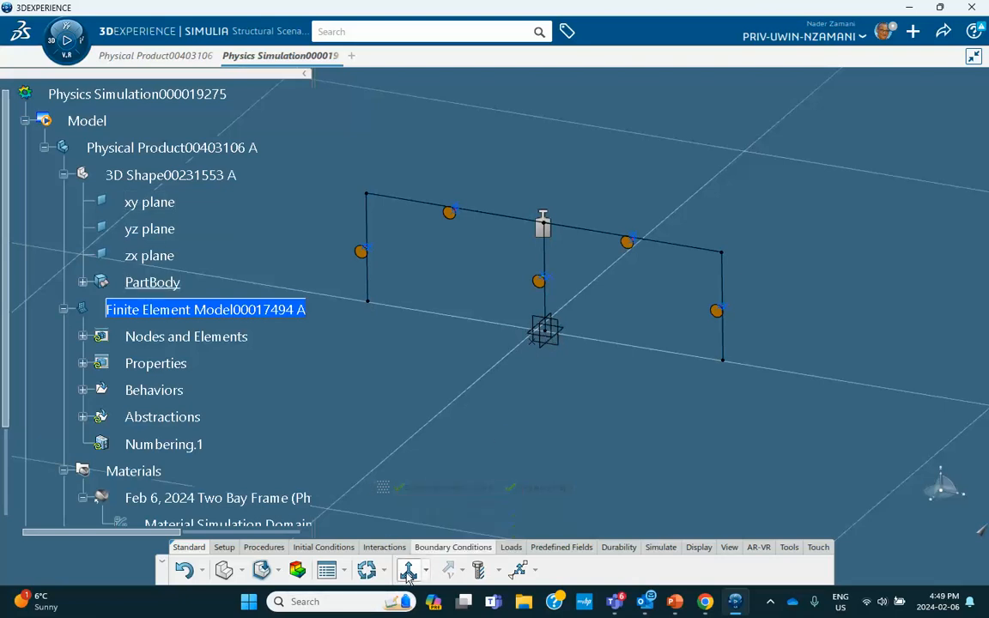
pyautogui.click(546, 331)
pyautogui.click(830, 285)
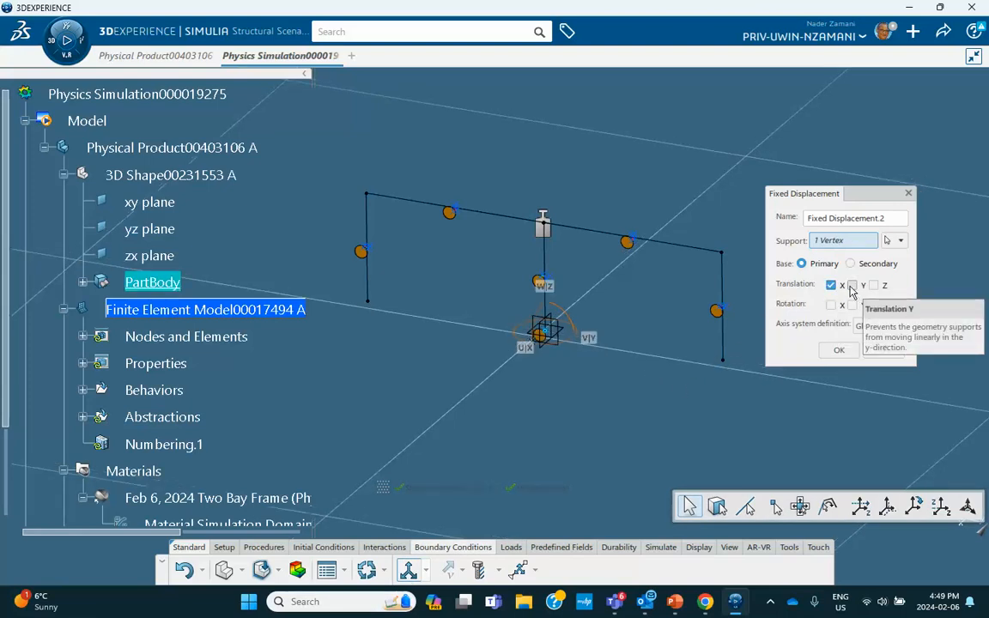
pyautogui.click(852, 285)
pyautogui.click(874, 285)
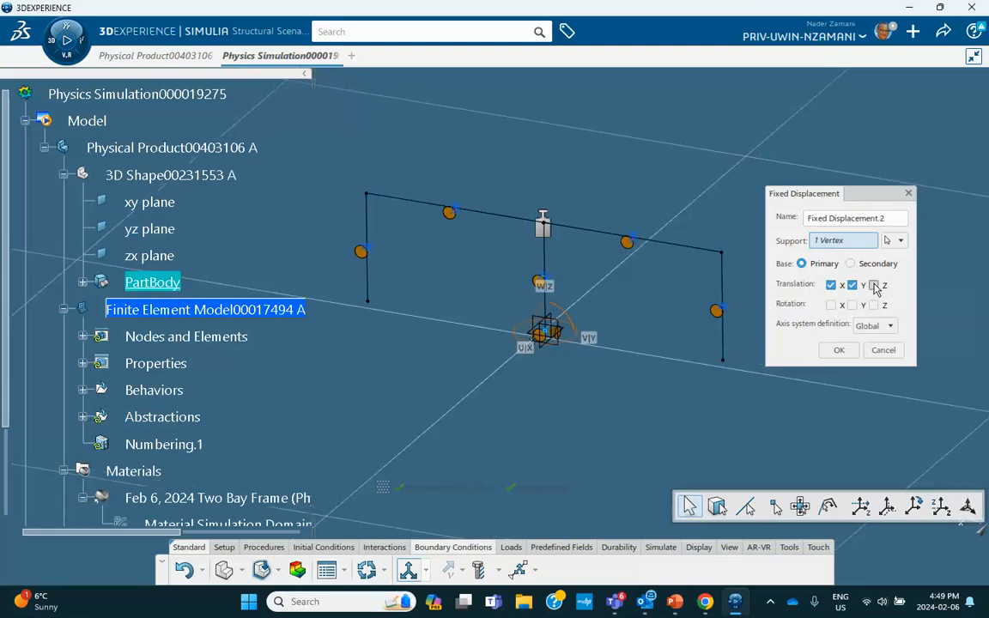
pyautogui.click(830, 286)
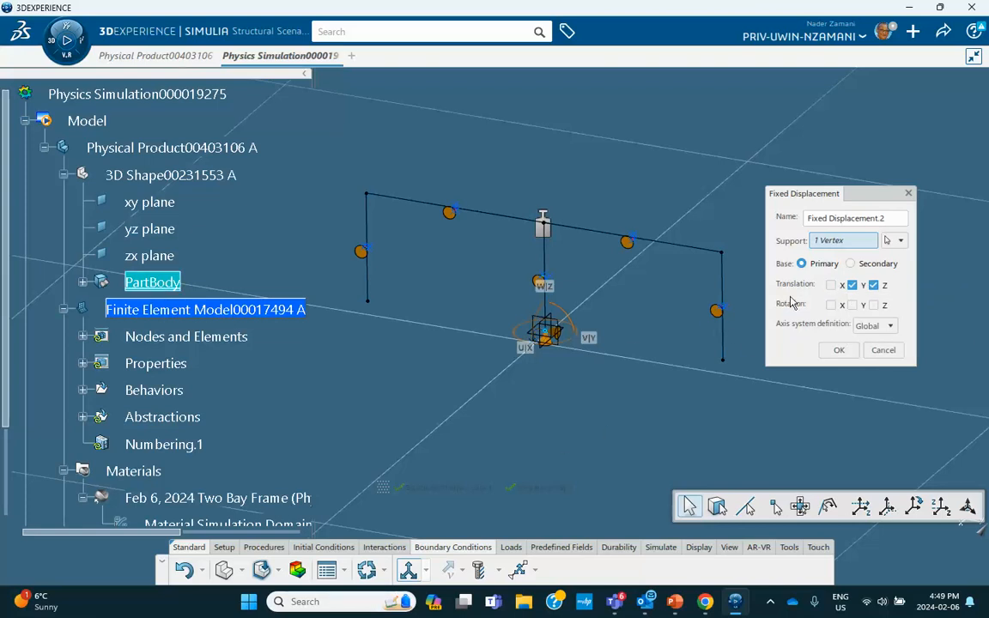
pyautogui.click(830, 285)
pyautogui.click(831, 305)
pyautogui.click(852, 304)
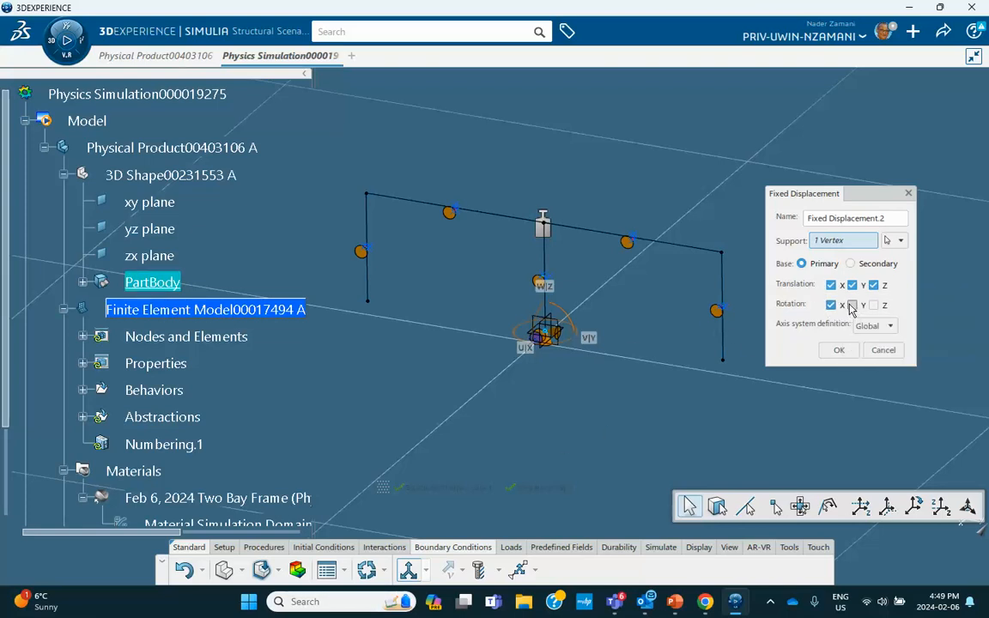
pyautogui.click(880, 307)
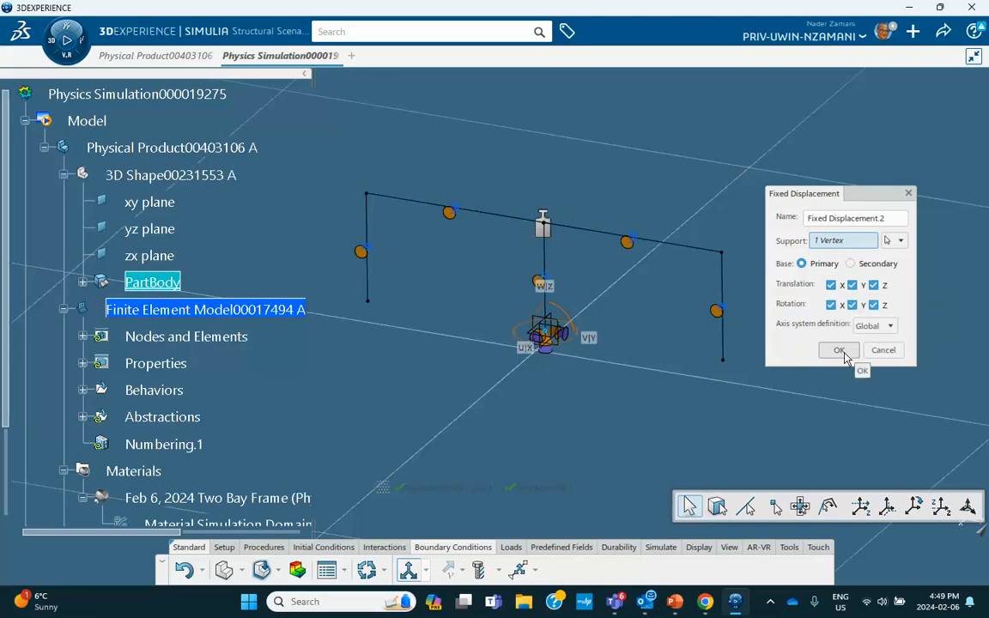
pyautogui.click(831, 284)
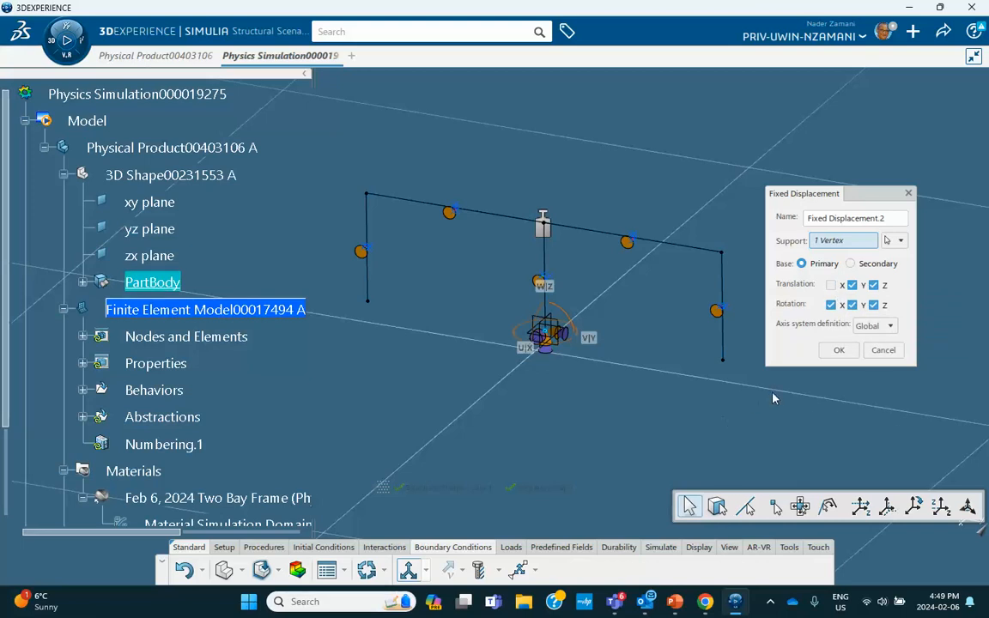
pyautogui.click(839, 351)
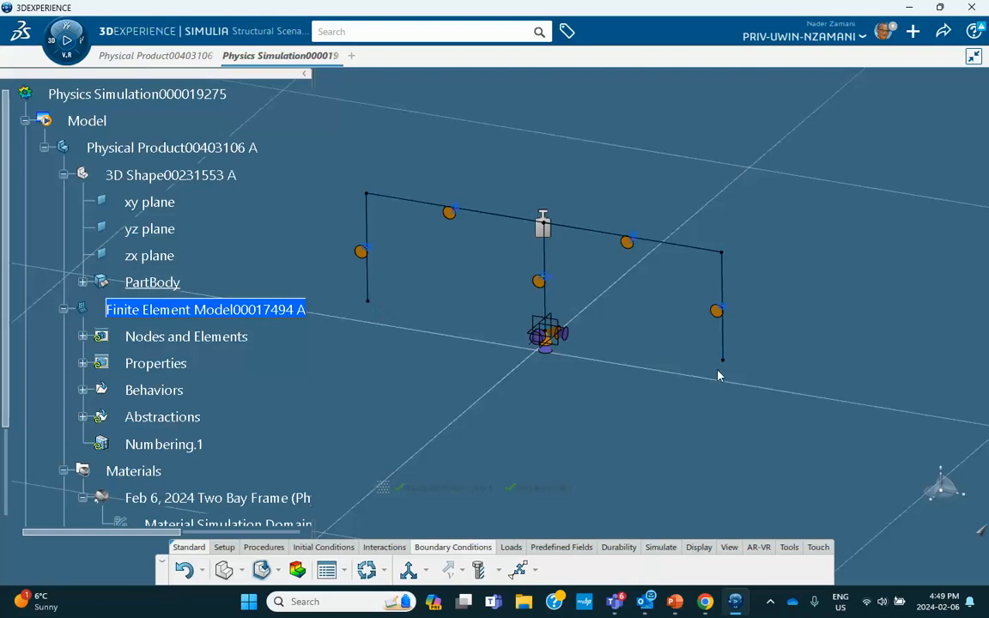
# Step: Create a third fixed displacement restraining translation and rotation in Y and Z, without assigning a support
pyautogui.click(409, 571)
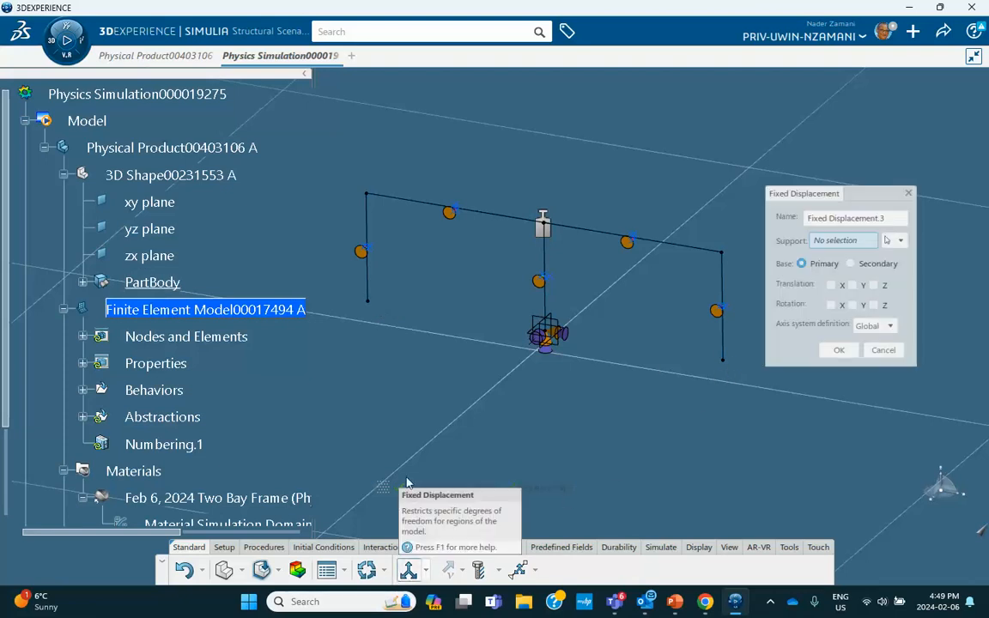
pyautogui.click(852, 285)
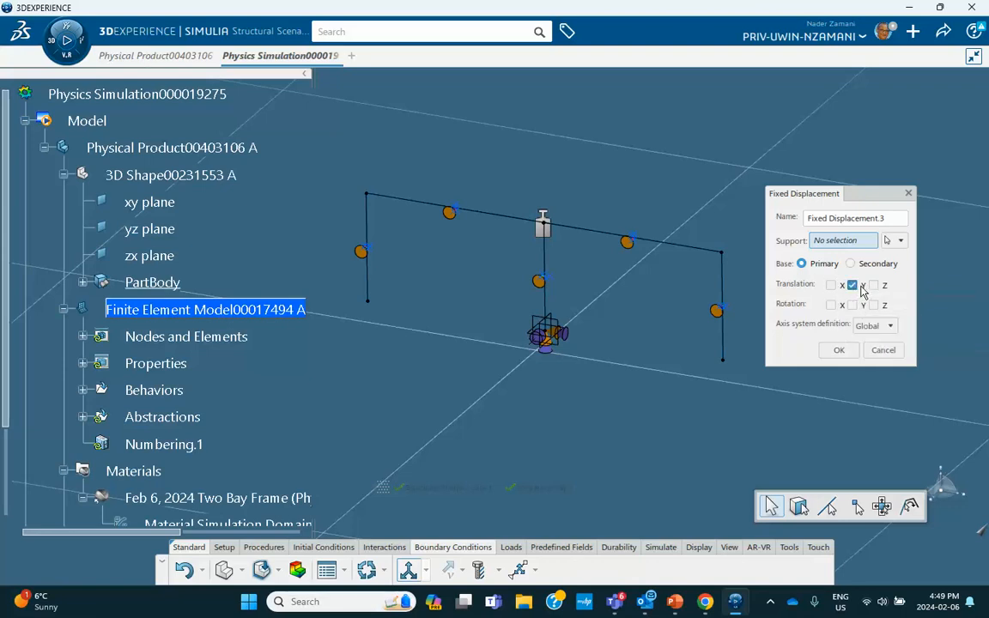
pyautogui.click(874, 286)
pyautogui.click(852, 305)
pyautogui.click(874, 306)
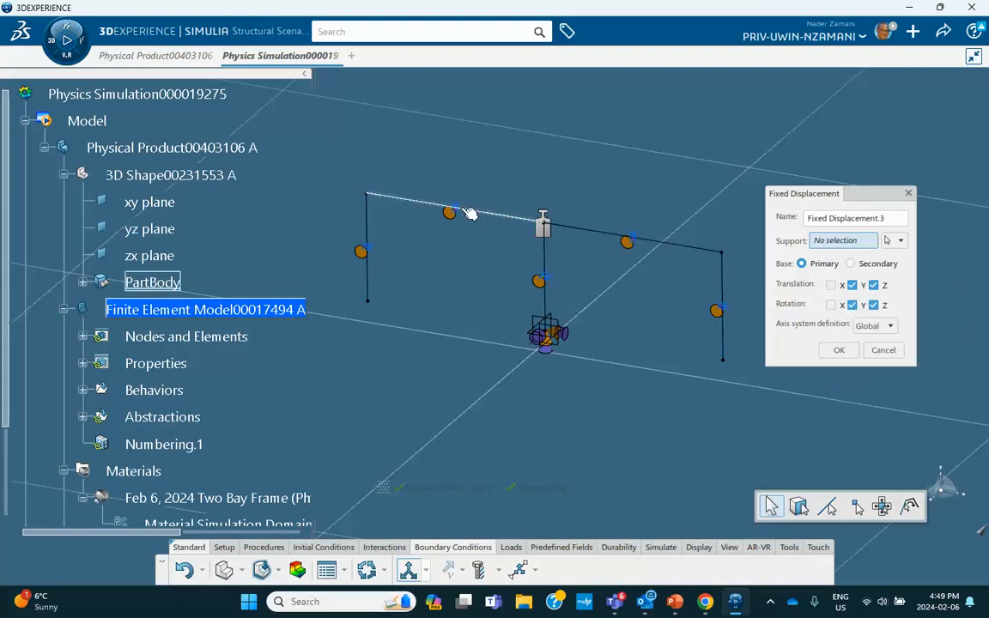
pyautogui.click(839, 351)
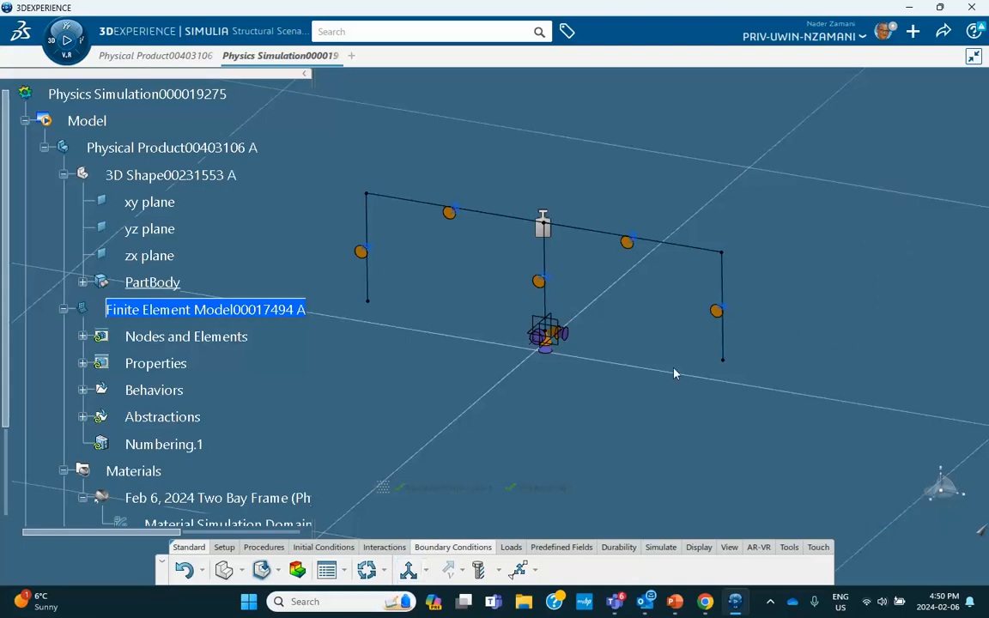
# Step: Save the simulation, run the model and scenario checks, and dismiss their report windows
pyautogui.click(942, 36)
pyautogui.click(873, 61)
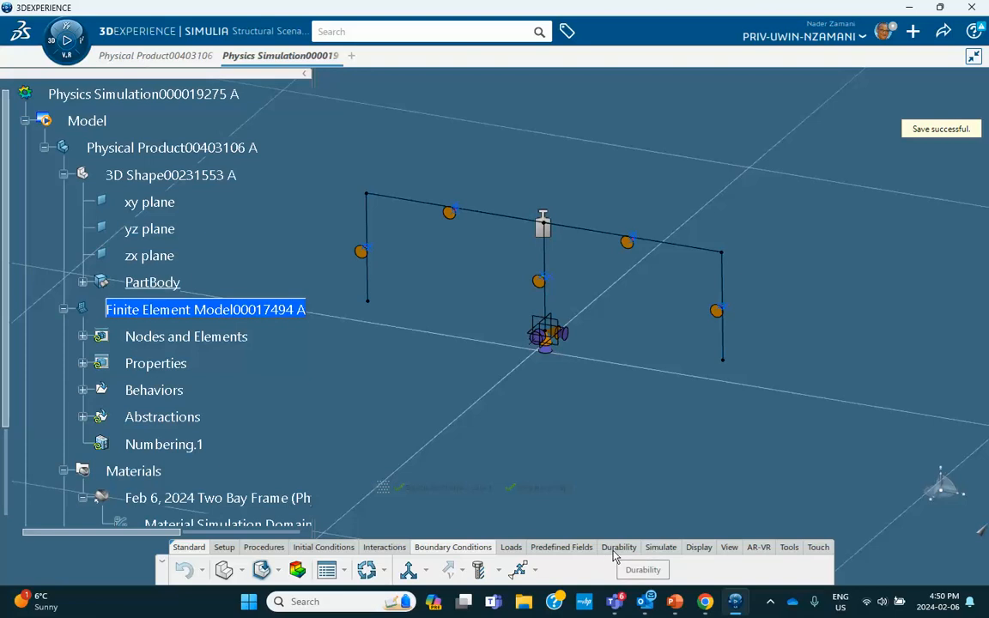
pyautogui.click(661, 547)
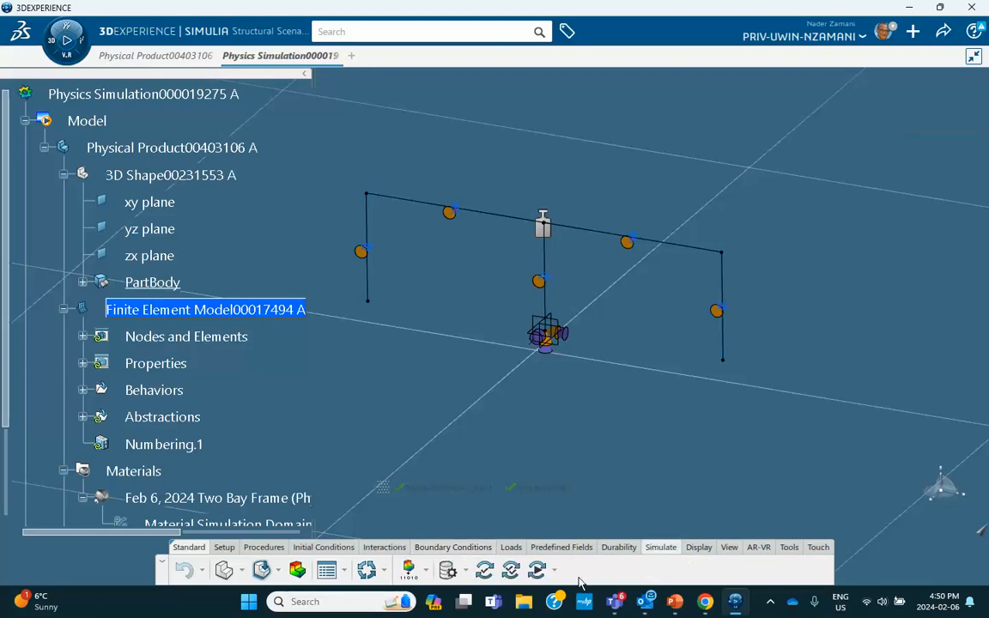
pyautogui.click(485, 570)
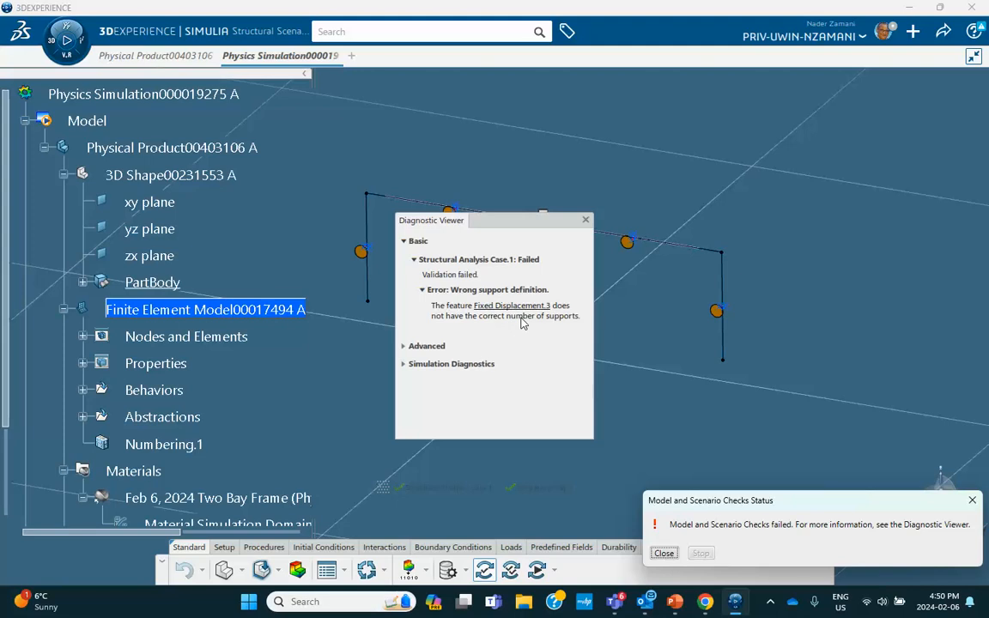
pyautogui.click(972, 499)
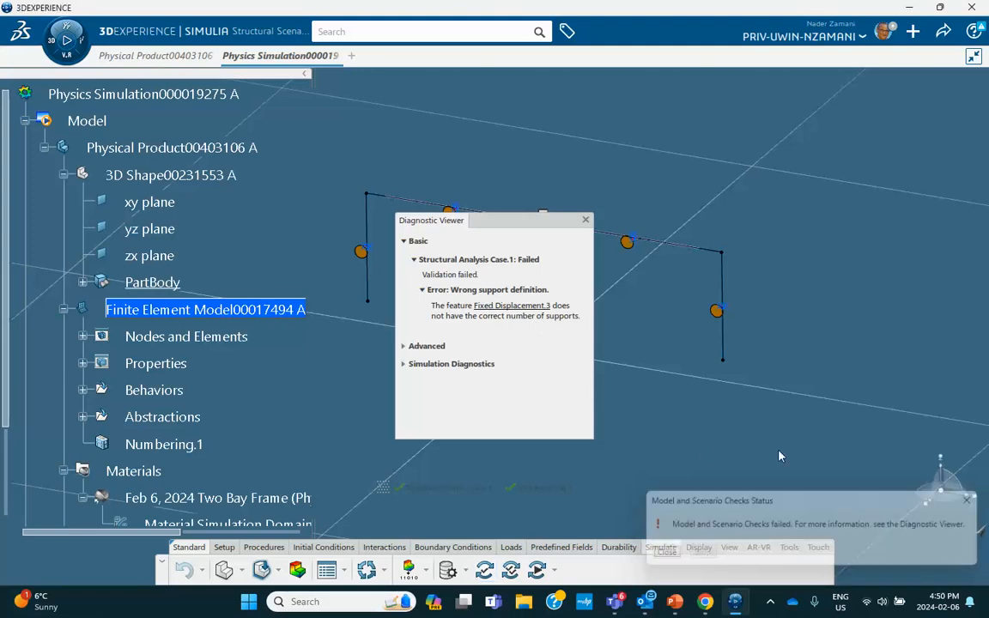
pyautogui.click(586, 219)
# Step: Assign the middle column's bottom vertex as the support of the third fixed displacement
pyautogui.scroll(-5, 178, 407)
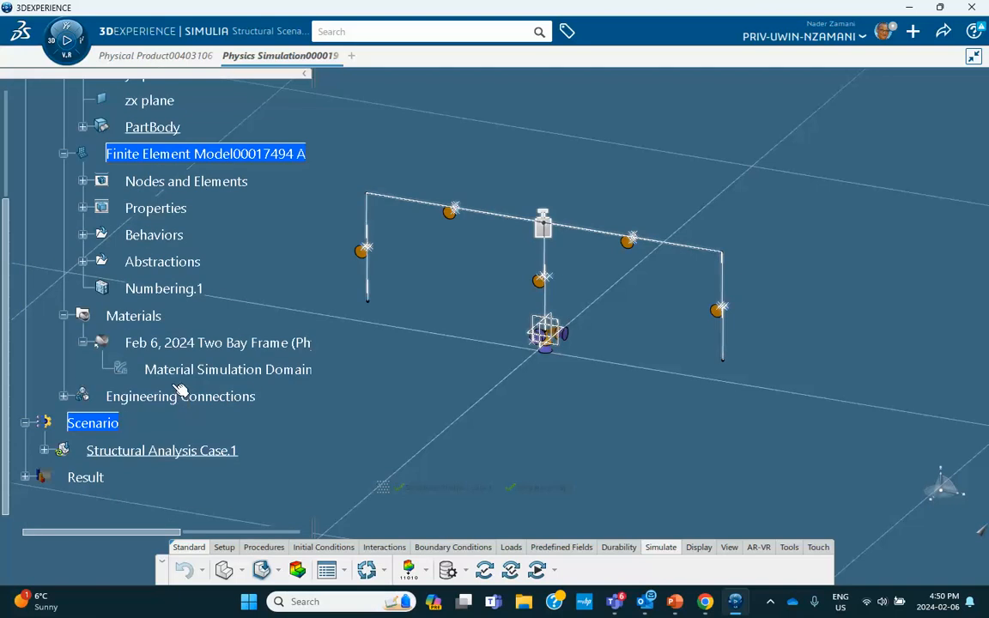
pyautogui.click(45, 347)
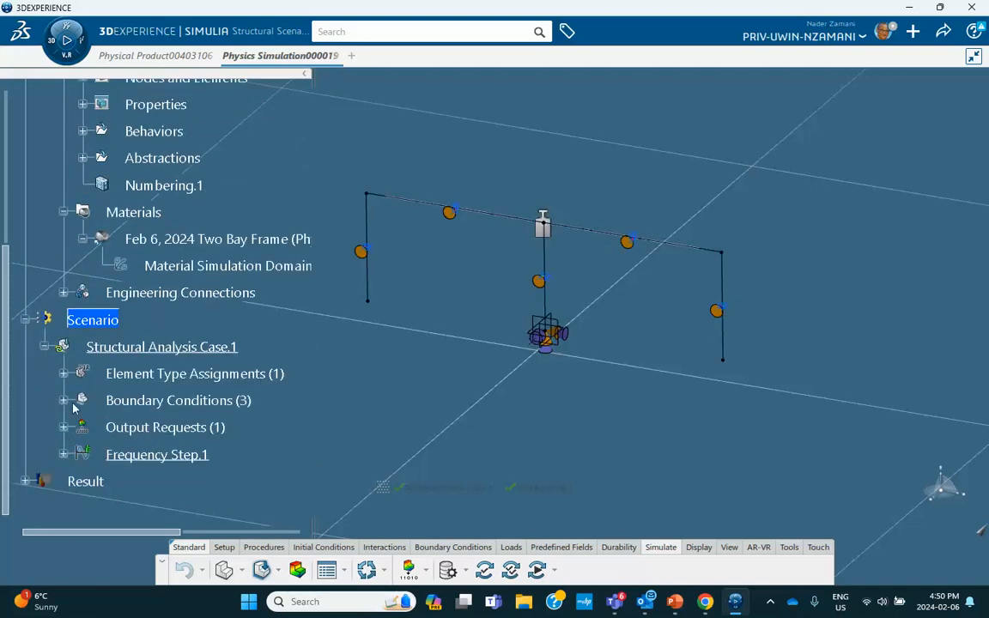
pyautogui.click(63, 400)
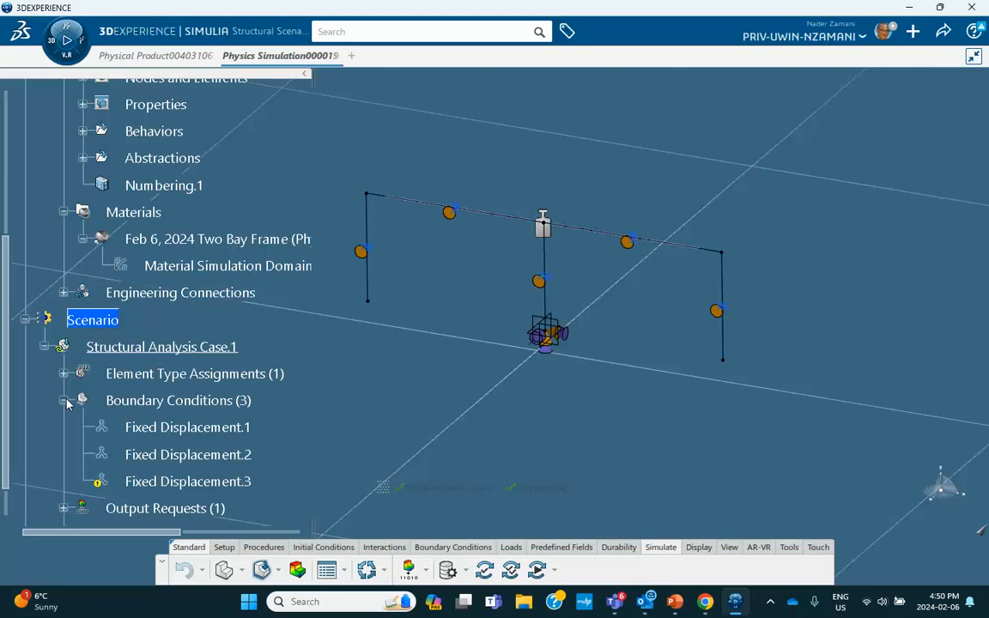
pyautogui.scroll(-3, 128, 369)
pyautogui.click(202, 380)
pyautogui.doubleClick(205, 381)
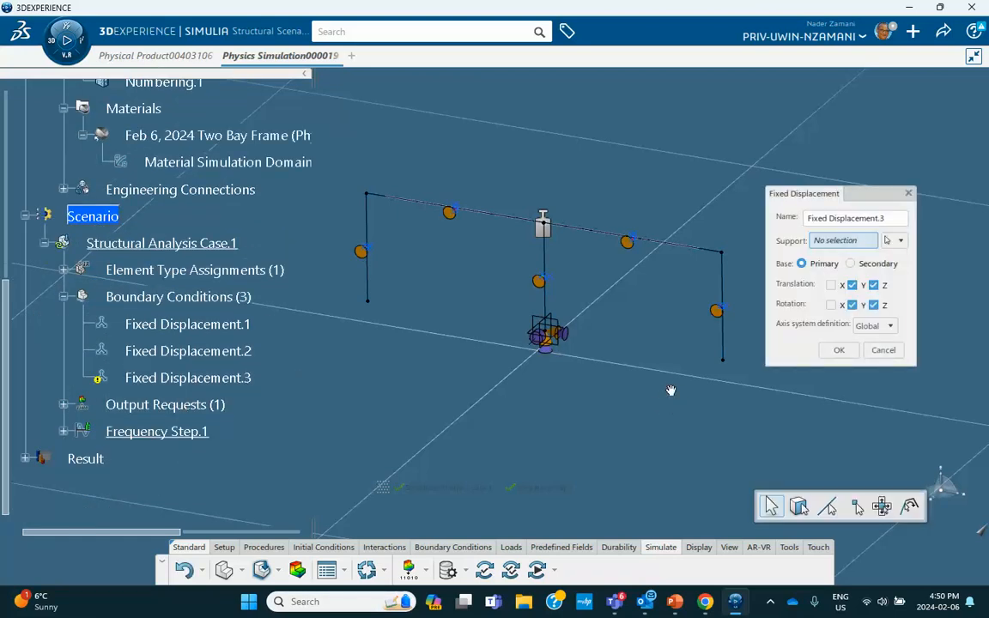
pyautogui.moveTo(671, 389); pyautogui.dragTo(687, 309, button='middle')
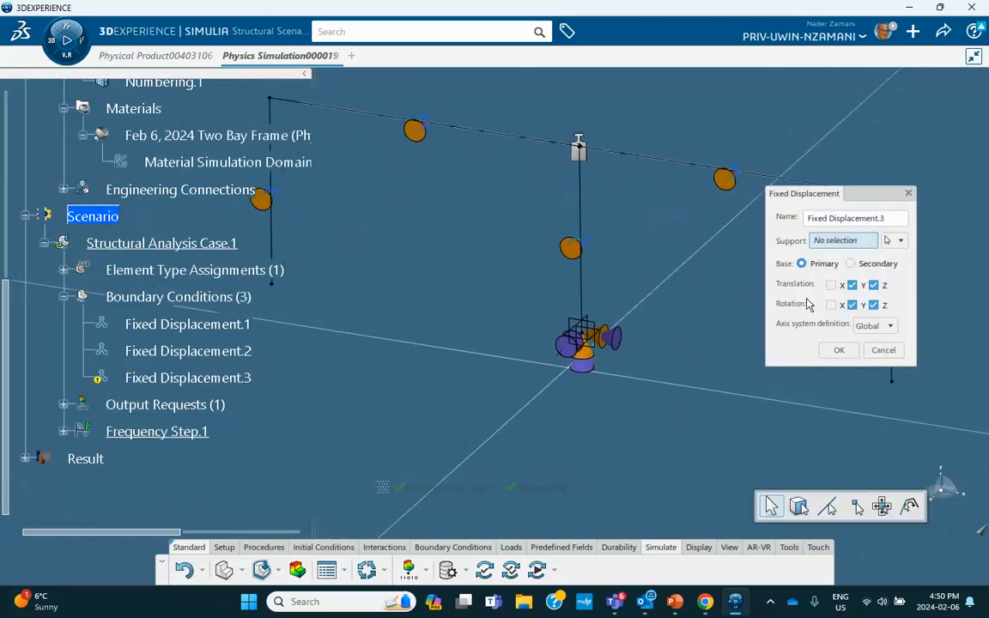
pyautogui.click(827, 242)
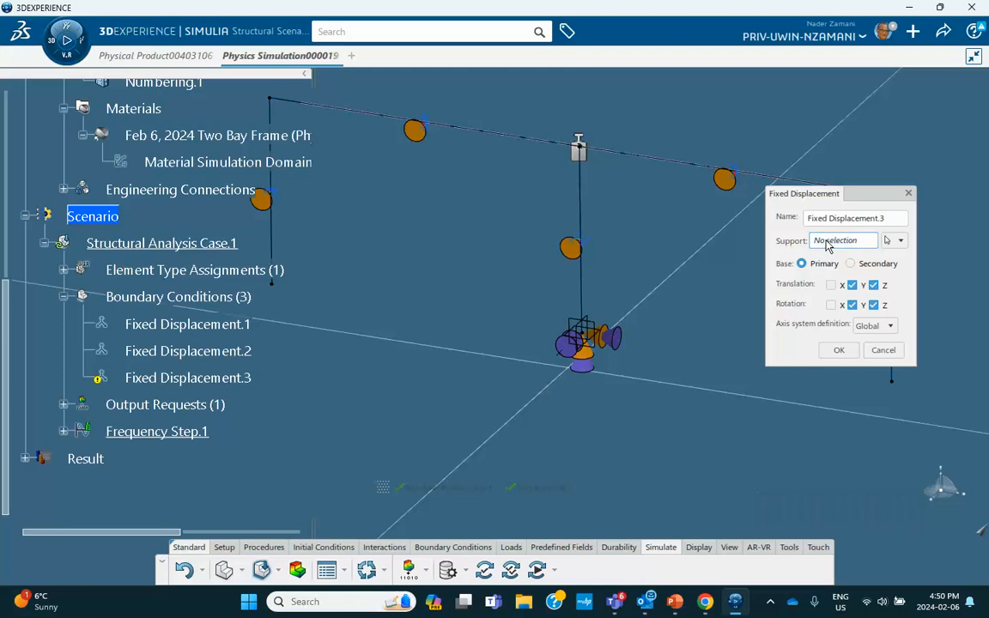
pyautogui.click(827, 242)
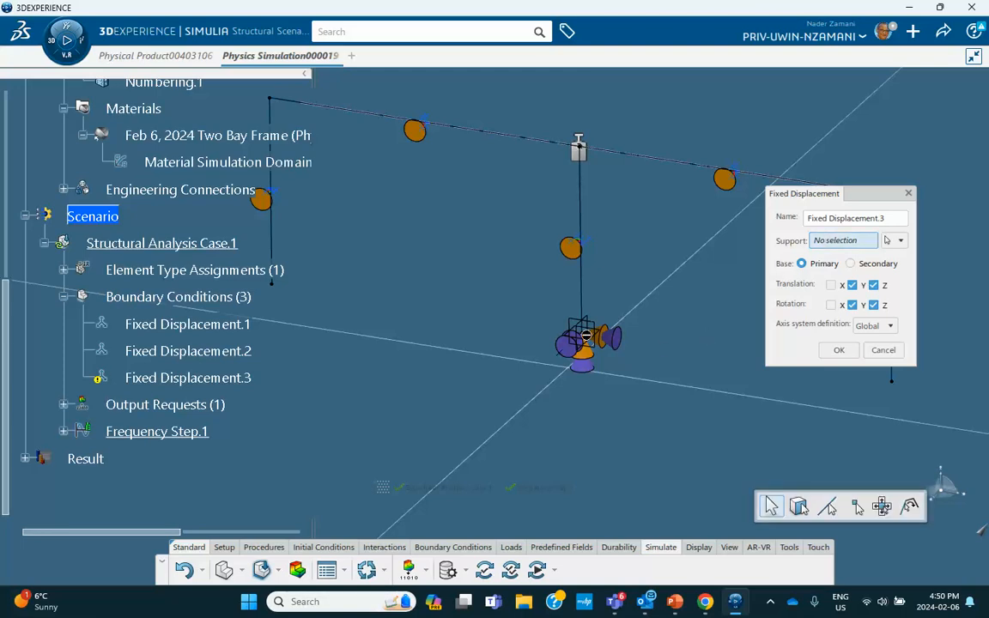
pyautogui.click(591, 338)
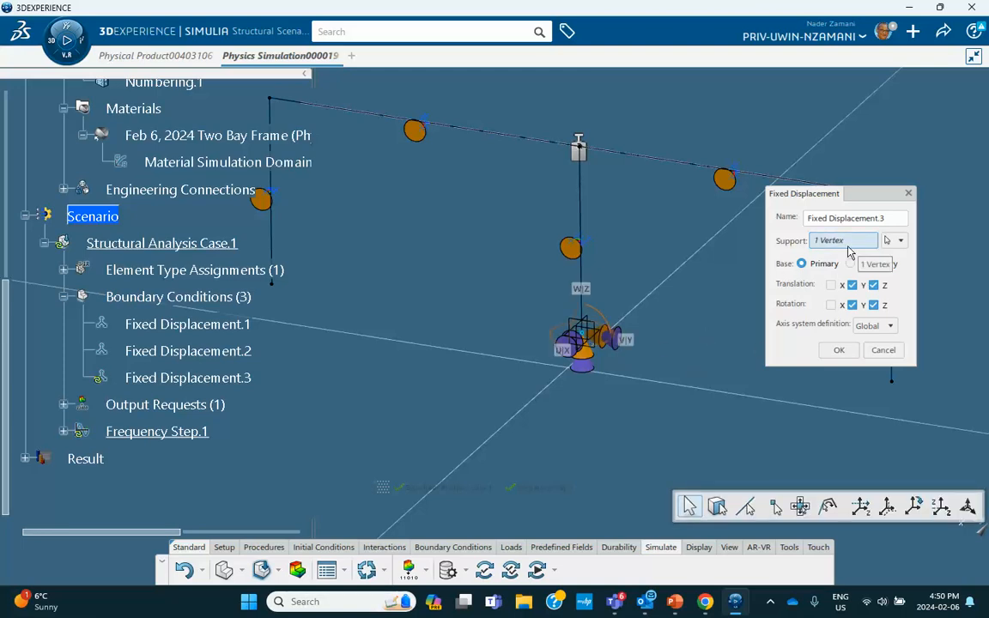
pyautogui.click(838, 349)
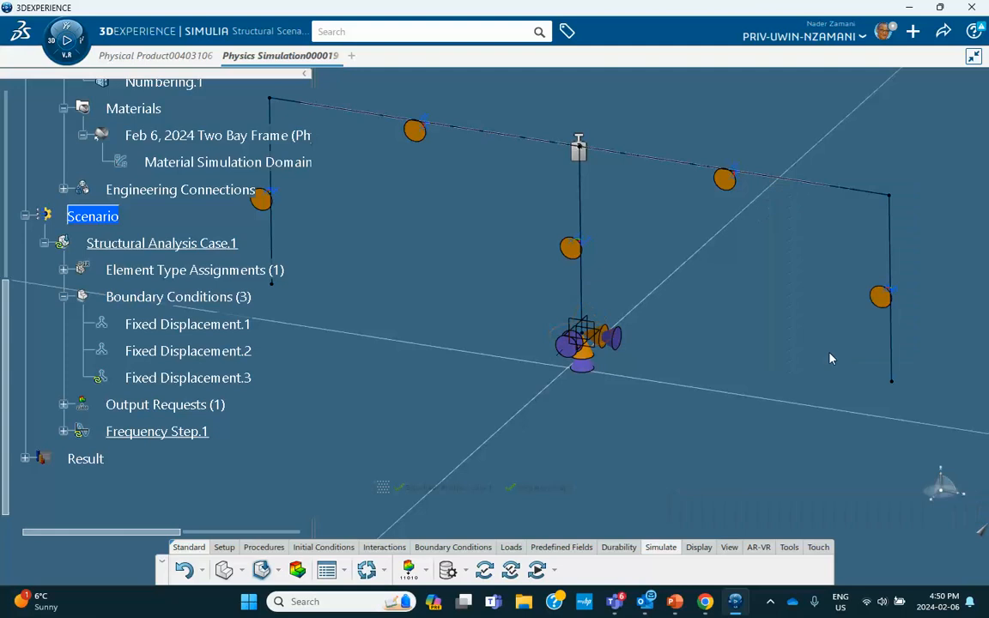
# Step: Rerun the model and scenario checks and save the simulation
pyautogui.click(485, 571)
pyautogui.click(663, 552)
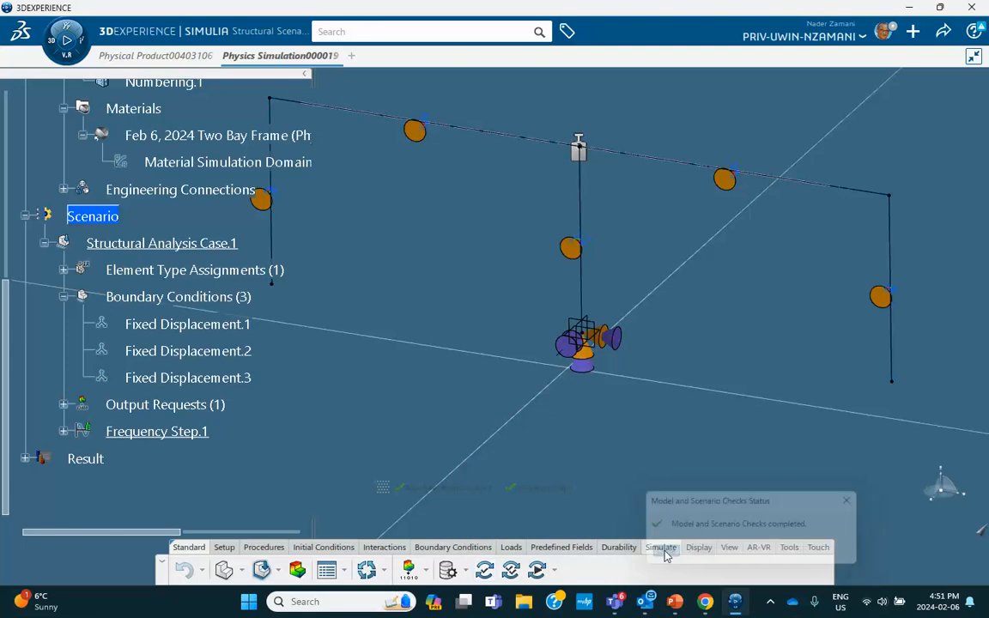
pyautogui.click(941, 34)
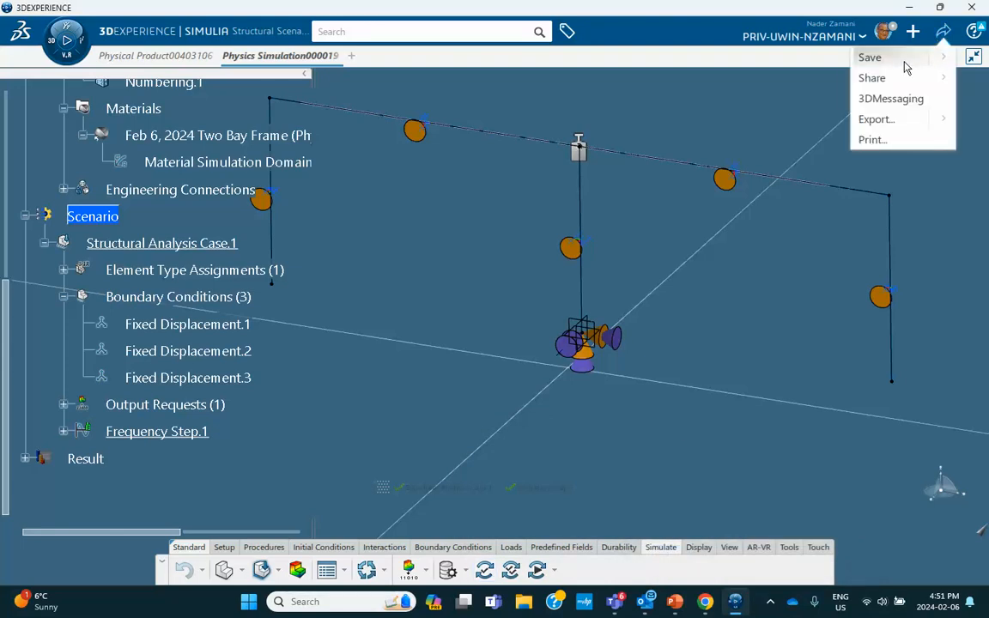
pyautogui.click(893, 57)
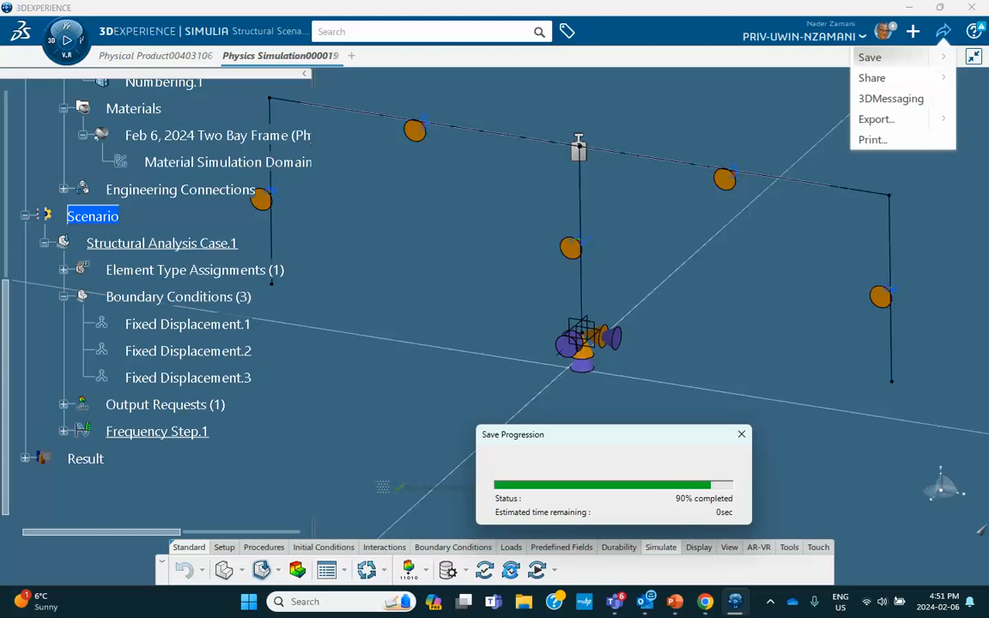
# Step: Run the simulation checks and the structural analysis case locally on 4 cores, dismissing both status reports
pyautogui.click(510, 570)
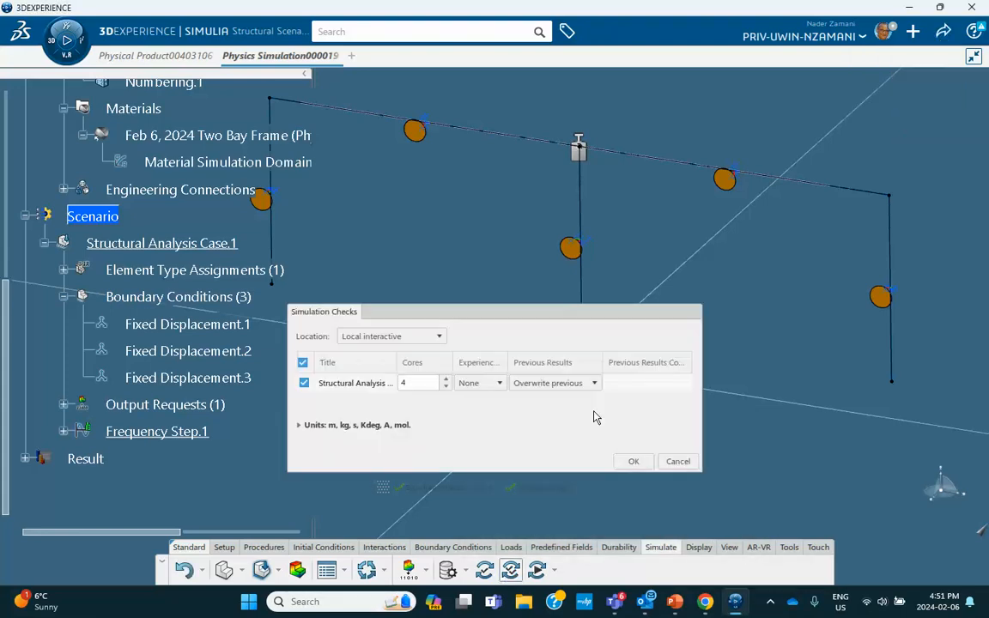
pyautogui.click(633, 461)
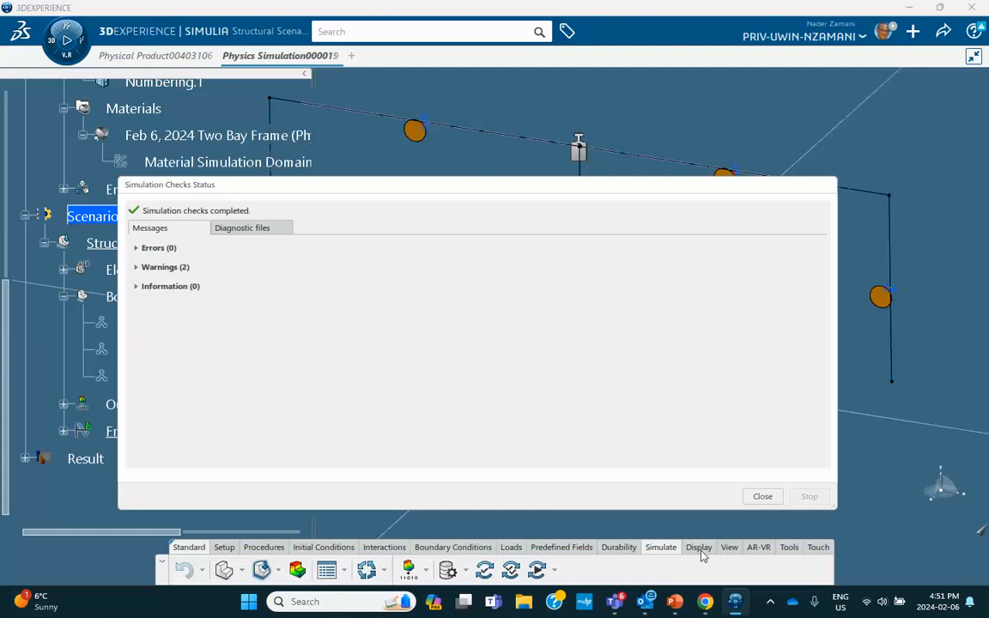
pyautogui.click(761, 497)
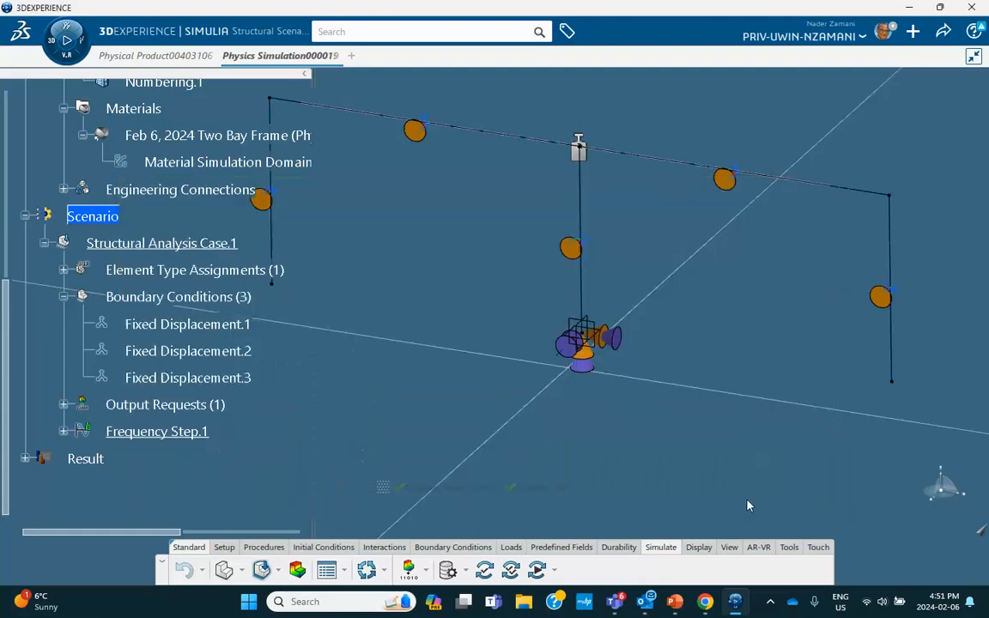
pyautogui.click(537, 571)
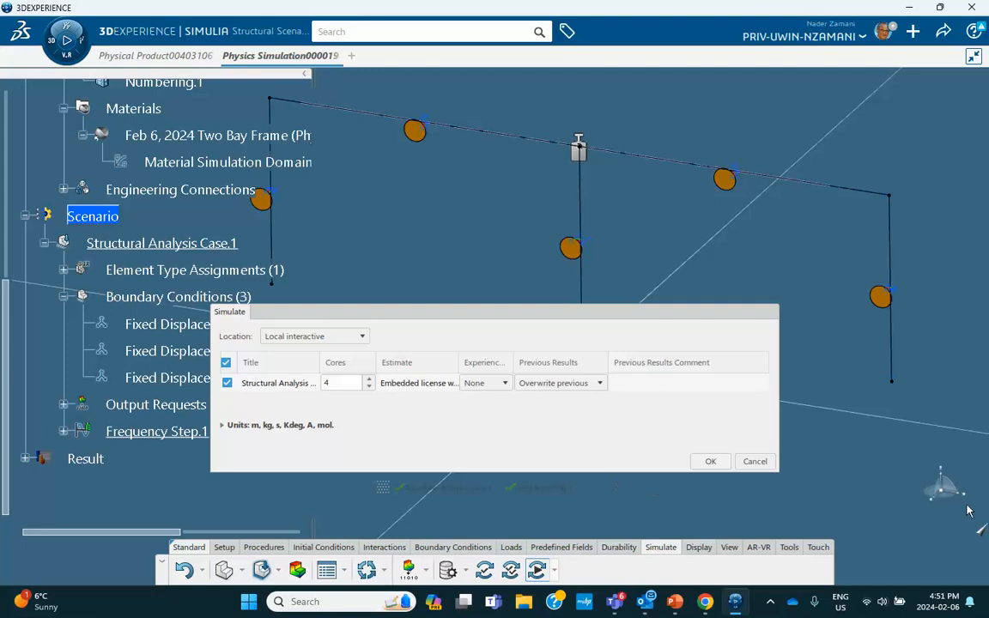
pyautogui.click(709, 462)
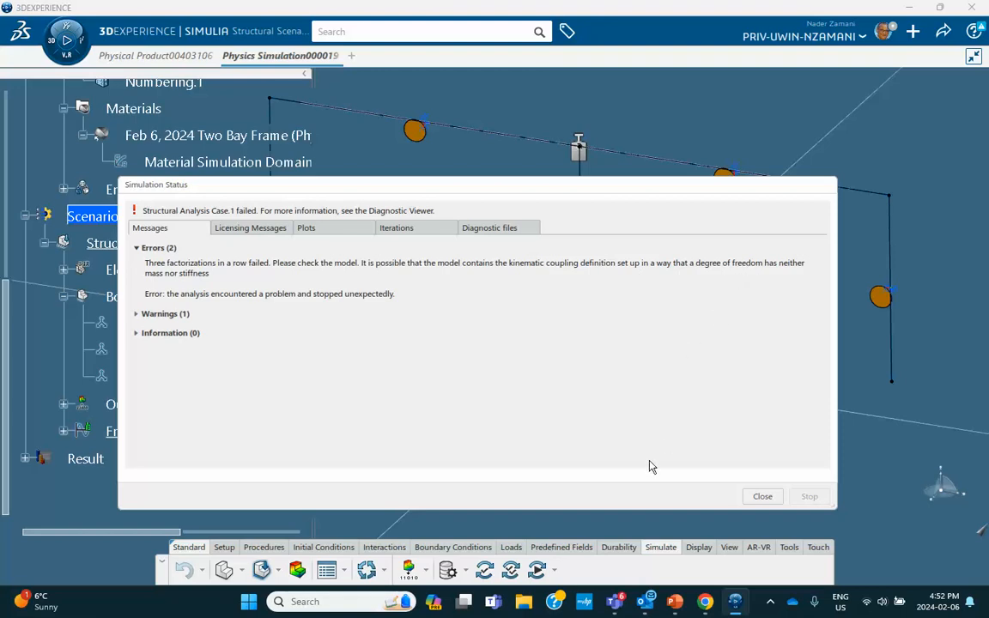
pyautogui.click(759, 497)
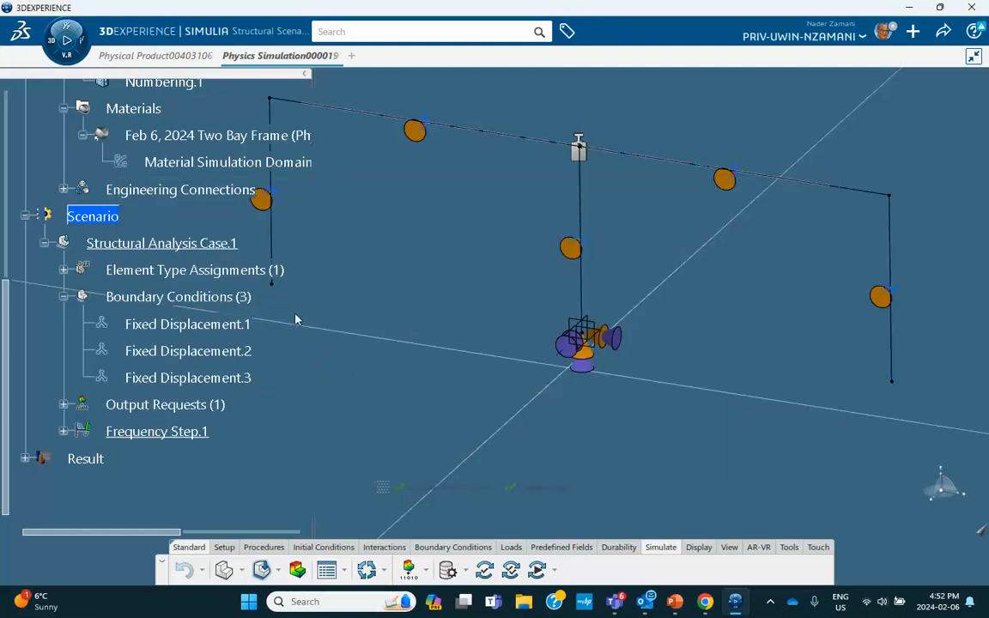
# Step: Examine the existing engineering connection down to its rigid connection, and review the Rigid Connection and Tie slides in PowerPoint
pyautogui.scroll(3, 296, 320)
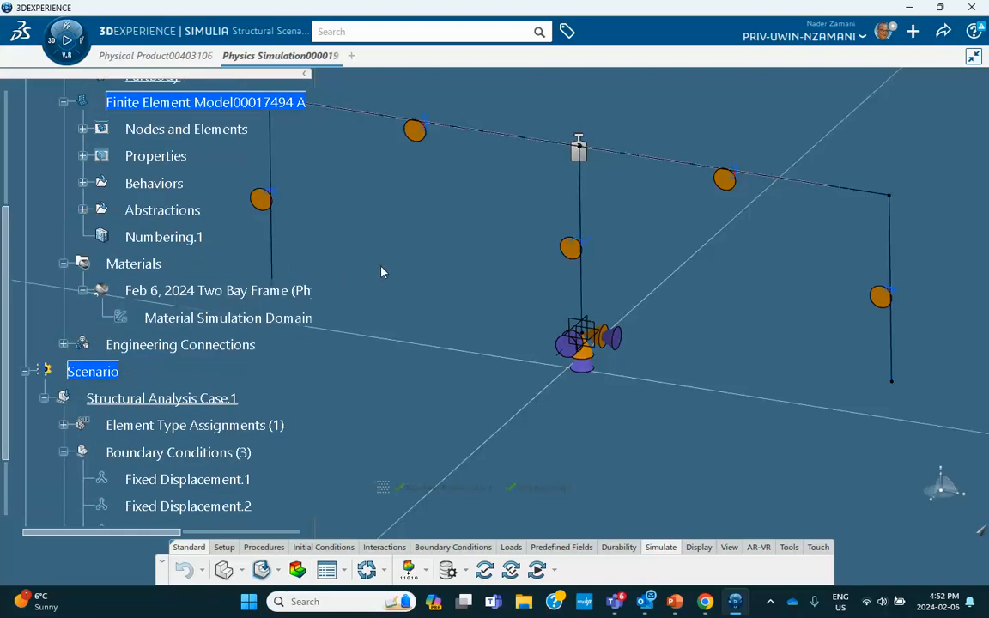
pyautogui.moveTo(398, 259); pyautogui.dragTo(447, 282, button='middle')
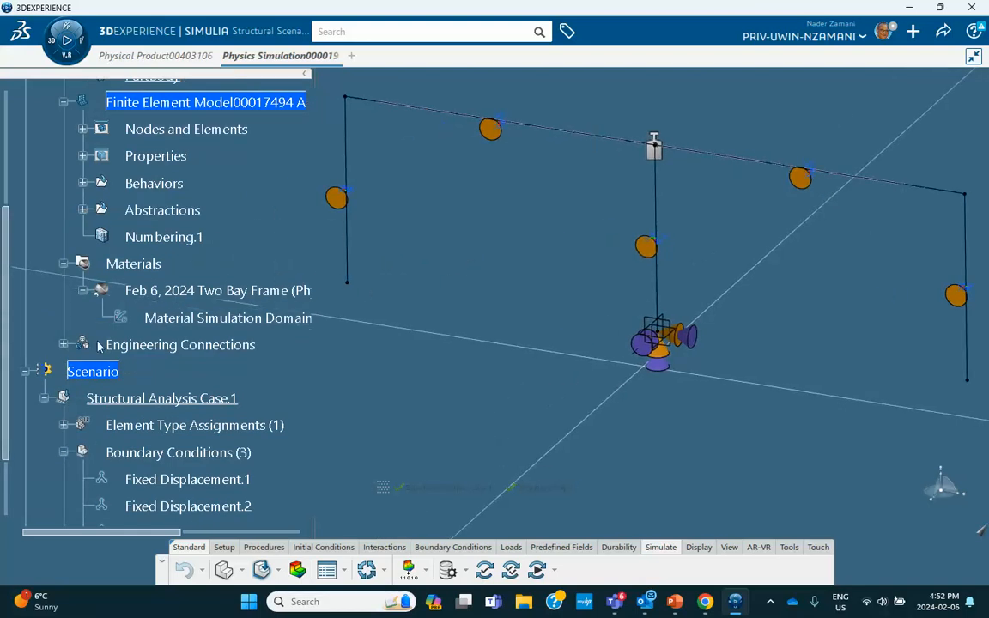
pyautogui.click(64, 346)
pyautogui.scroll(-2, 85, 284)
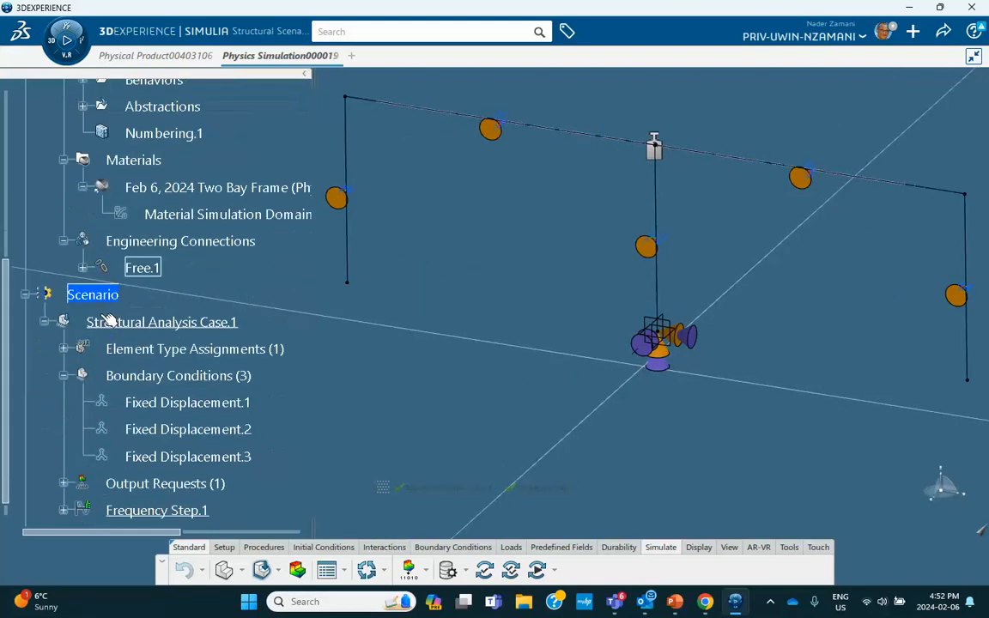
pyautogui.click(83, 268)
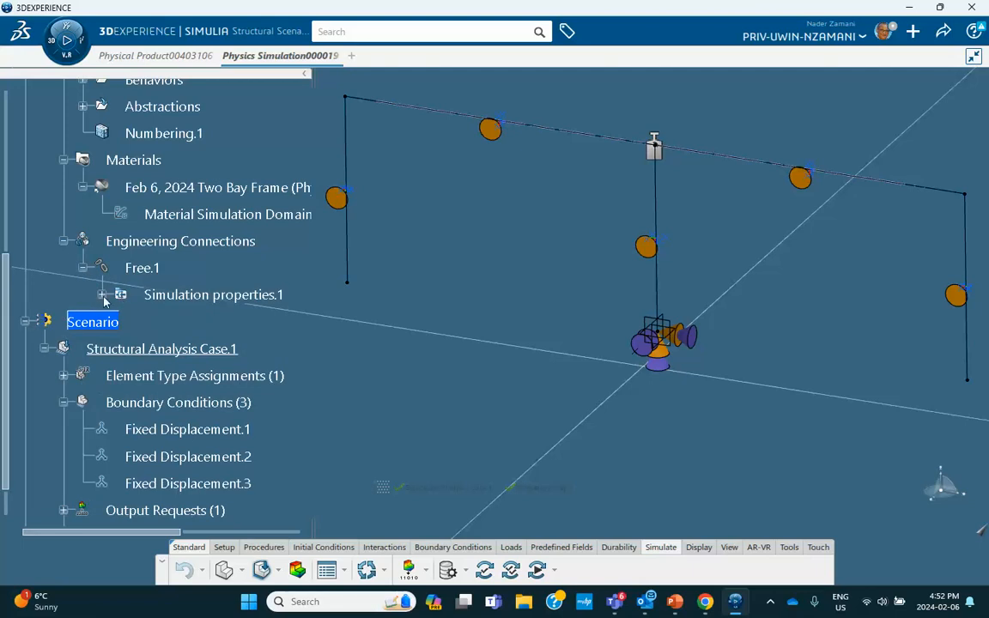
pyautogui.click(101, 296)
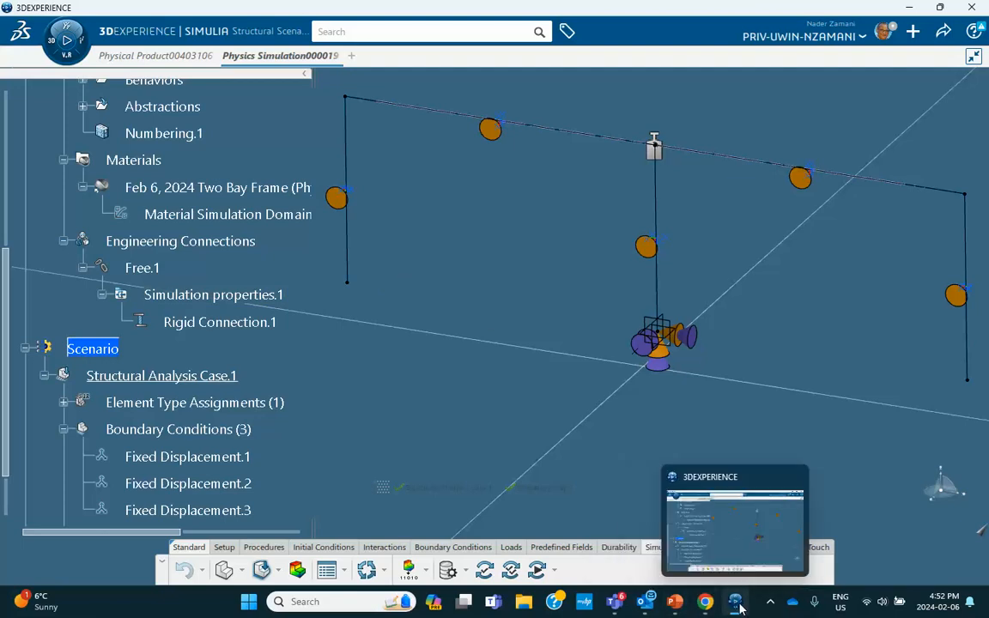
pyautogui.moveTo(645, 601)
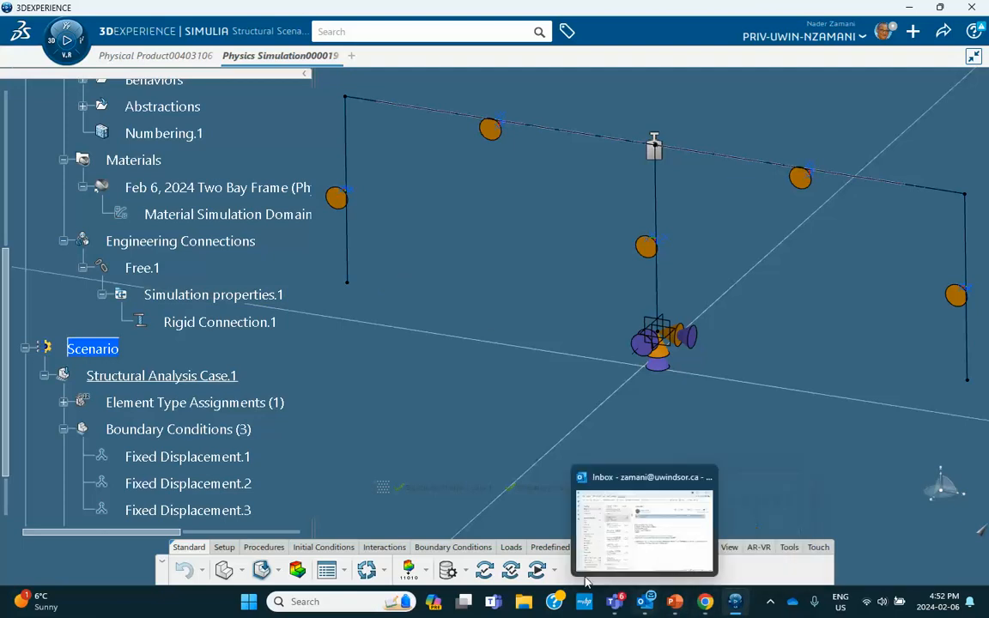
pyautogui.click(676, 603)
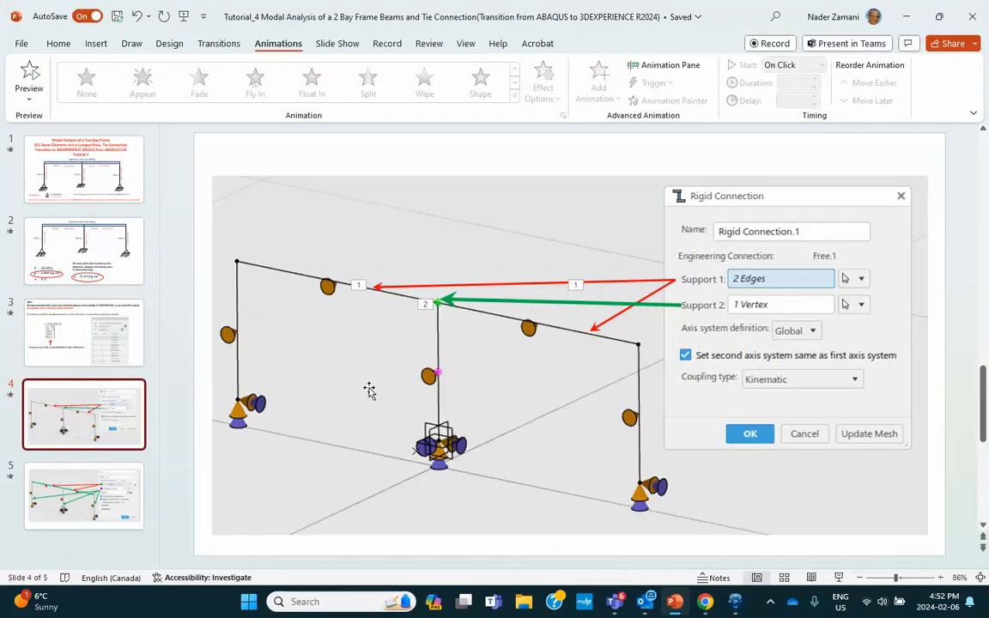
pyautogui.scroll(-1, 301, 408)
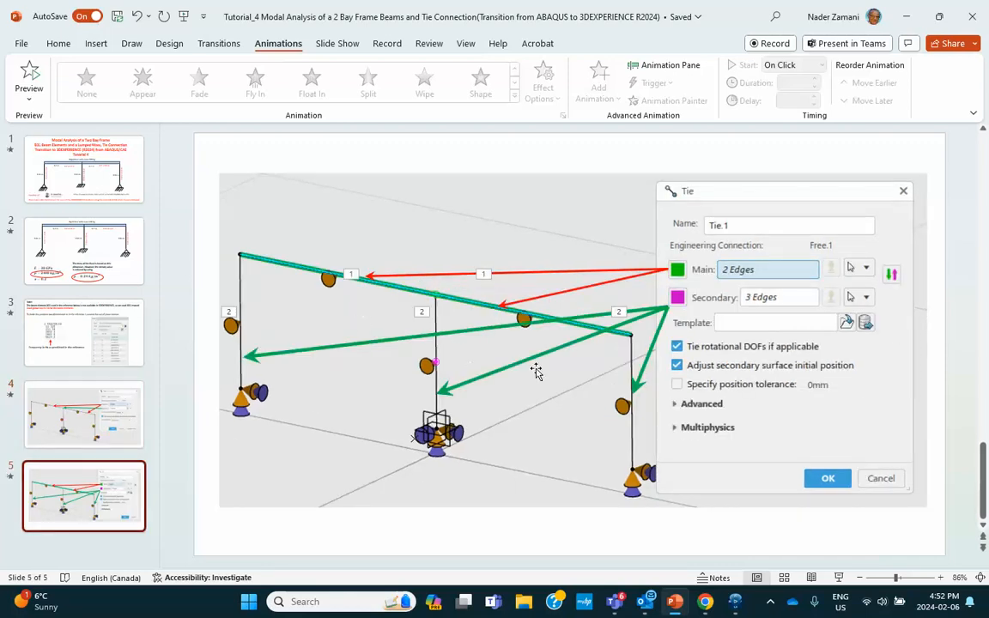
pyautogui.click(906, 17)
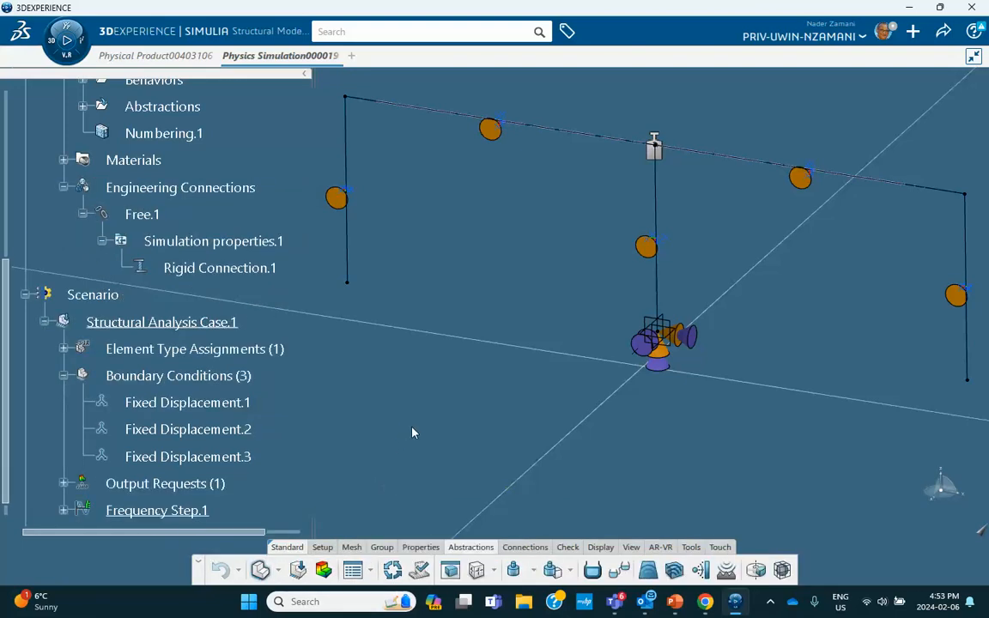
# Step: Start a Tie connection and select the two horizontal beam edges as its main support
pyautogui.moveTo(525, 228); pyautogui.dragTo(552, 267, button='middle')
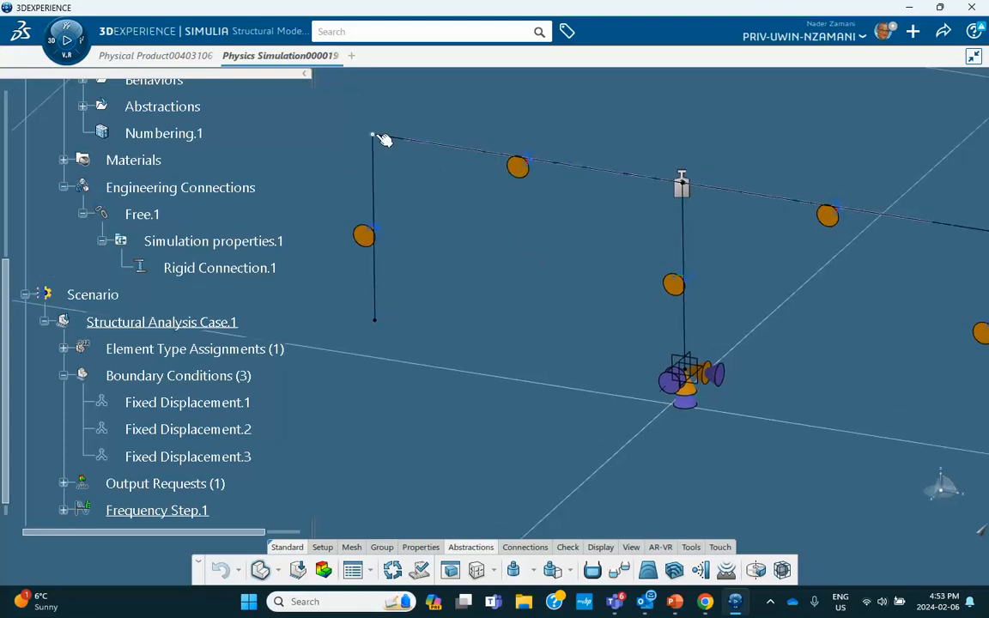
pyautogui.scroll(-3, 455, 320)
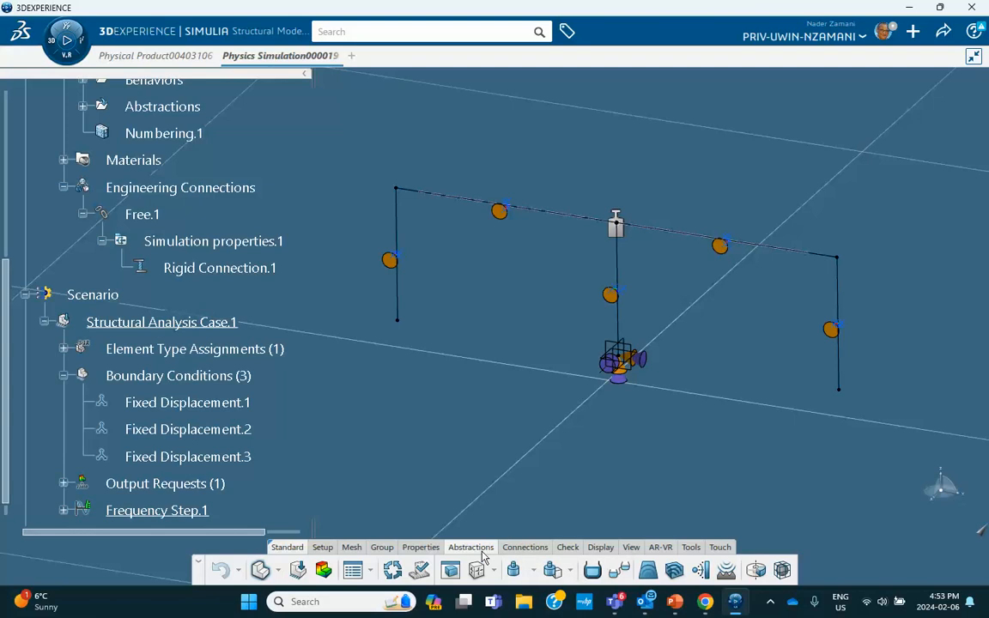
pyautogui.click(539, 550)
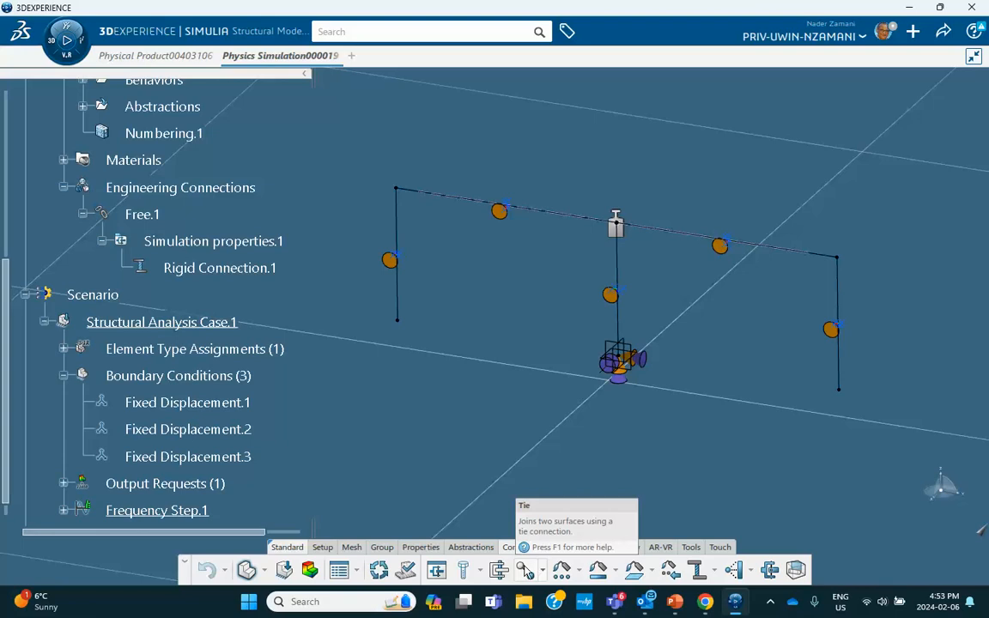
pyautogui.click(525, 571)
pyautogui.moveTo(583, 185); pyautogui.dragTo(510, 159, button='middle')
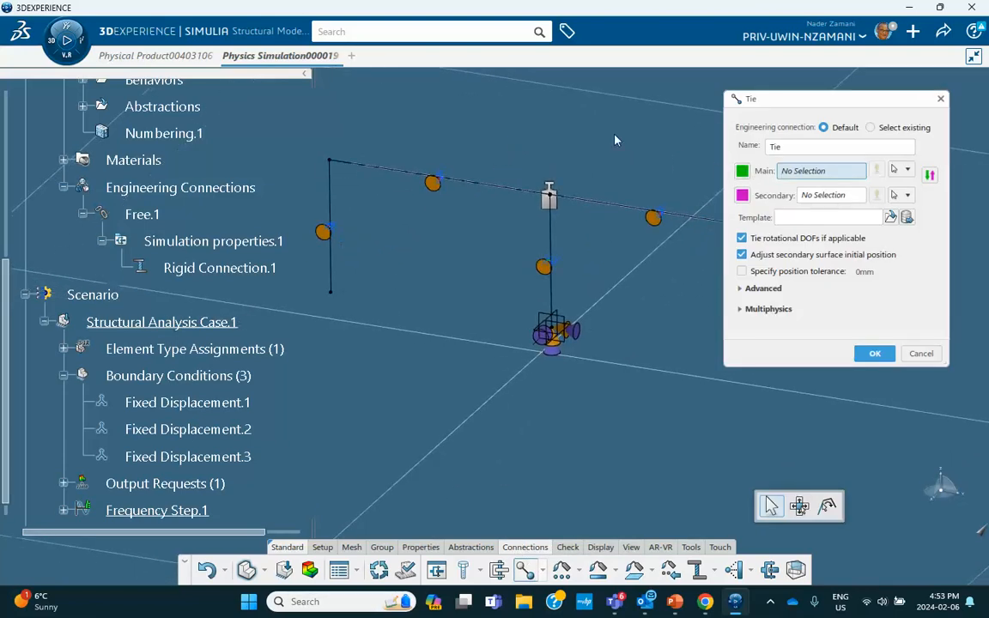
pyautogui.click(498, 187)
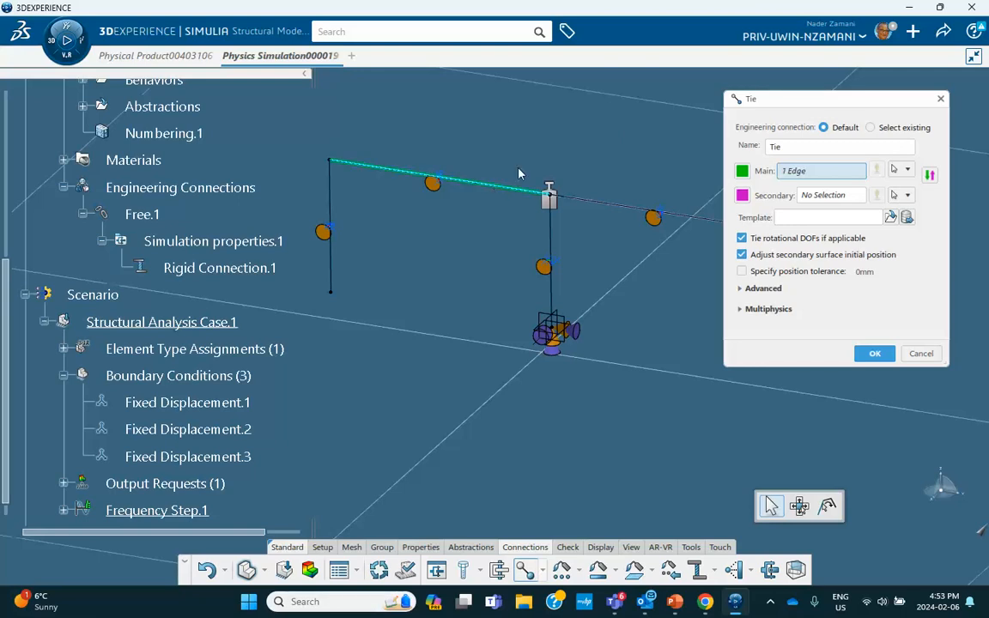
pyautogui.click(586, 202)
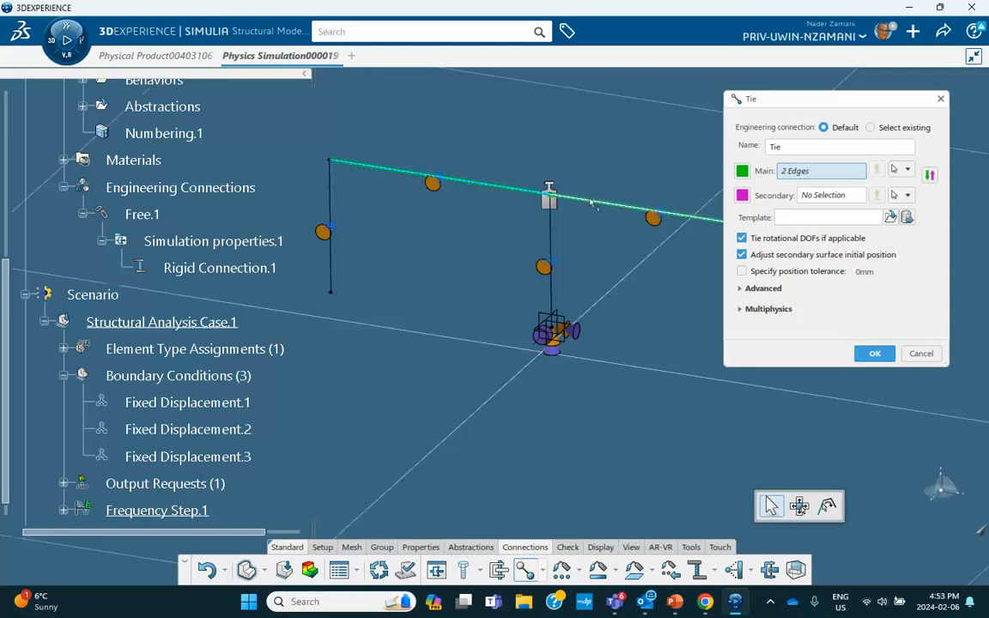
# Step: Select the three column edges as the tie's secondary support and create the tie with rotational DOFs tied
pyautogui.click(822, 198)
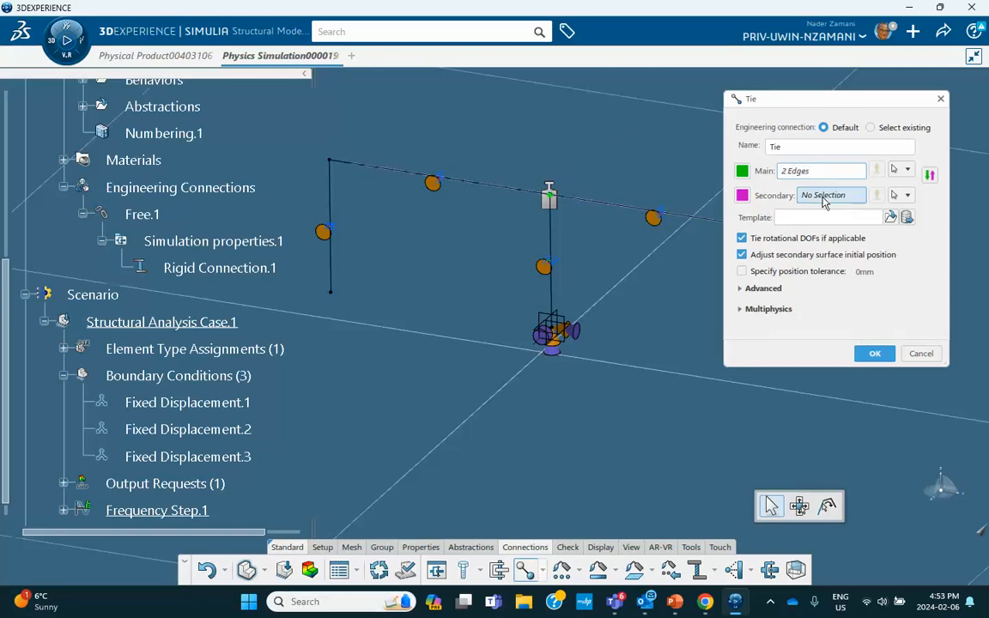
pyautogui.click(331, 219)
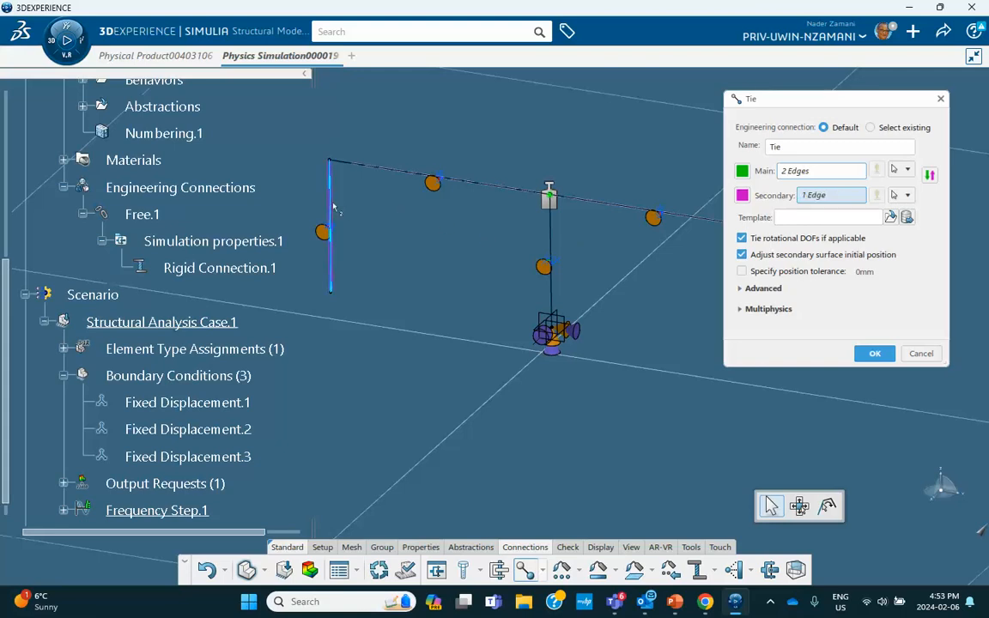
pyautogui.click(549, 245)
pyautogui.moveTo(549, 244); pyautogui.dragTo(616, 260, button='middle')
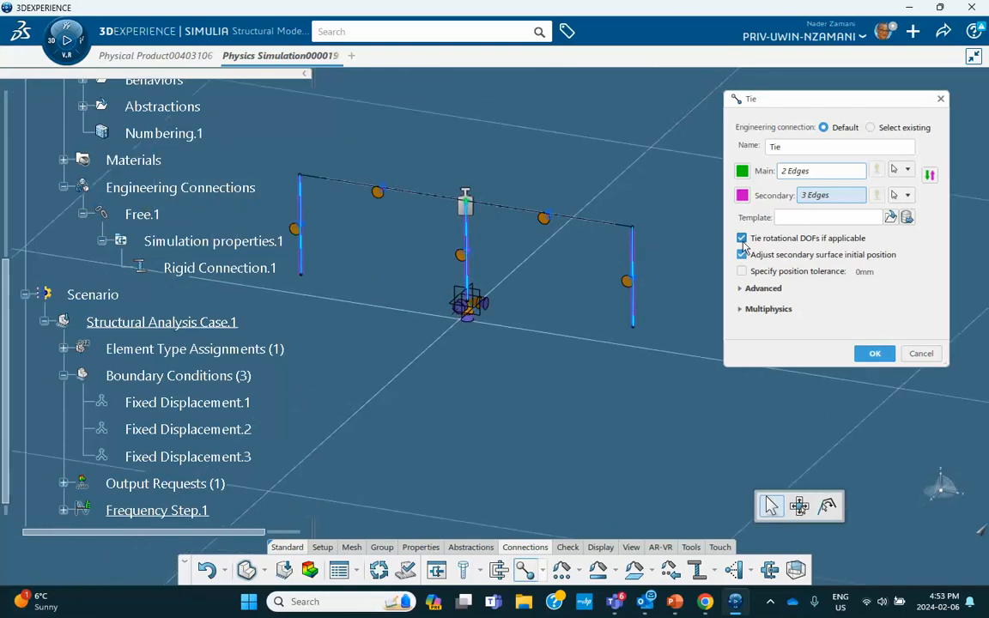
pyautogui.click(874, 353)
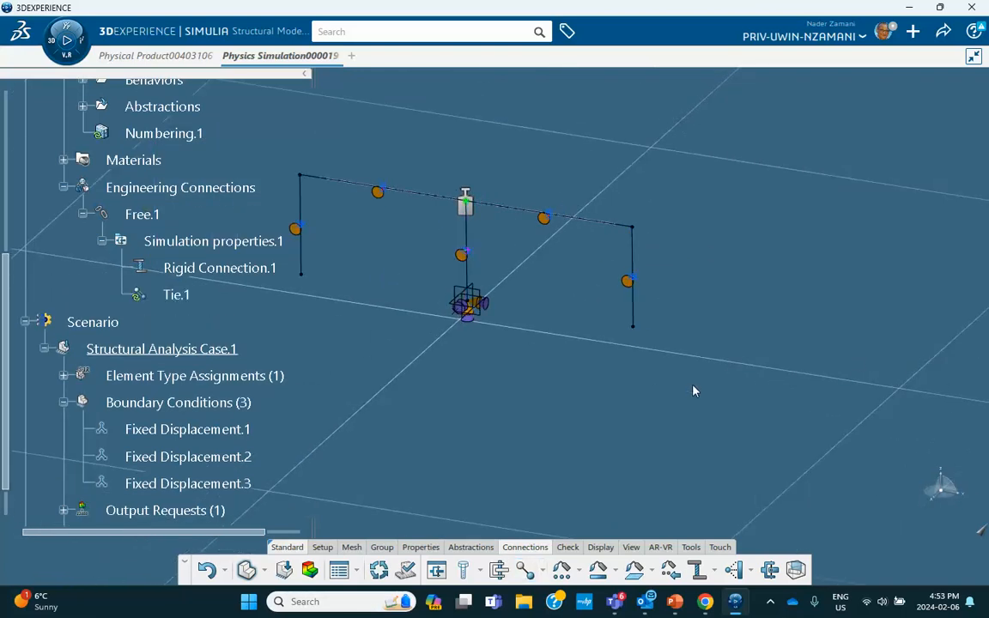
# Step: Simulate the structural analysis case from the scenario as local interactive on 4 cores, overwriting the previous results
pyautogui.click(290, 575)
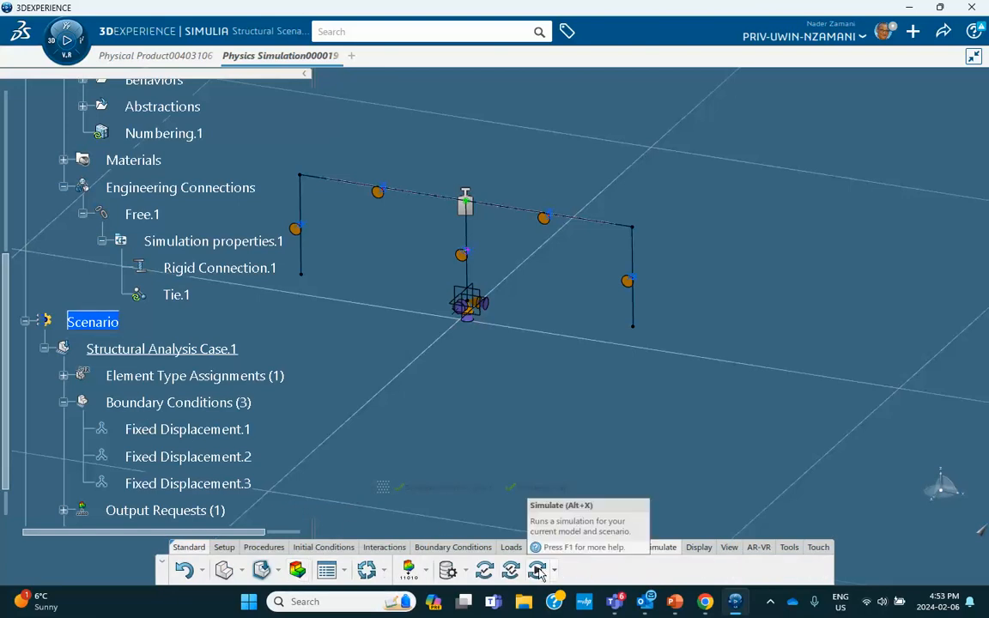
pyautogui.click(538, 570)
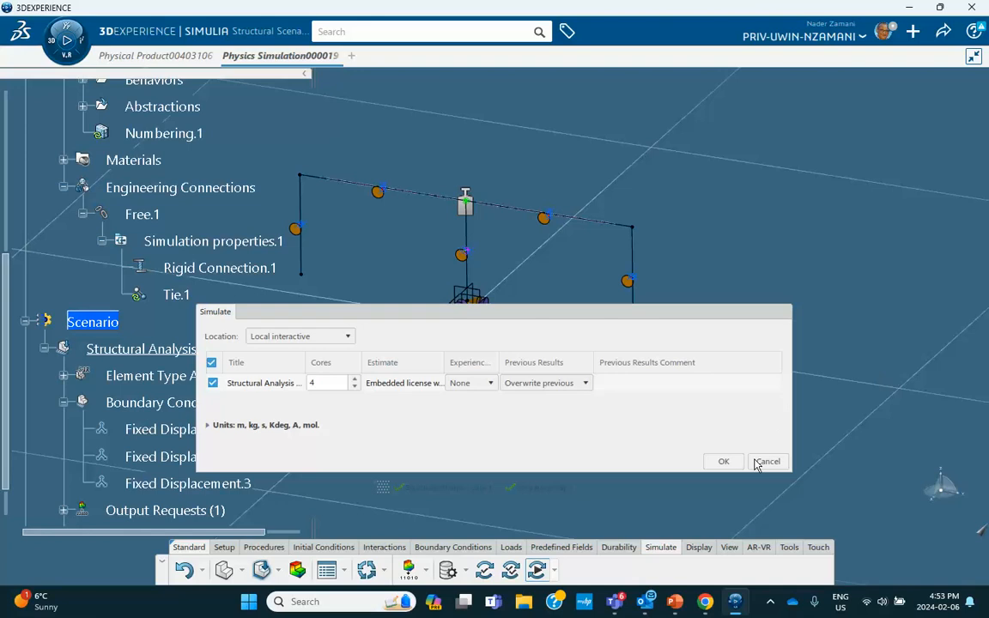
pyautogui.click(727, 463)
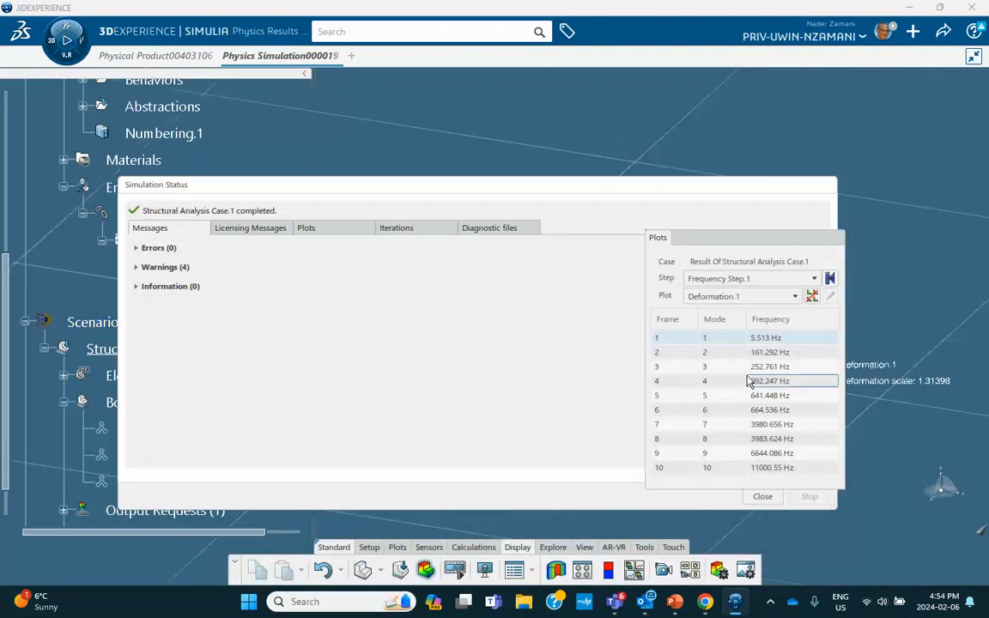
# Step: Compare the mode frequencies with the reference frequencies on slide 3 in PowerPoint, and dismiss the simulation status report and plots list
pyautogui.moveTo(756, 238); pyautogui.dragTo(727, 133)
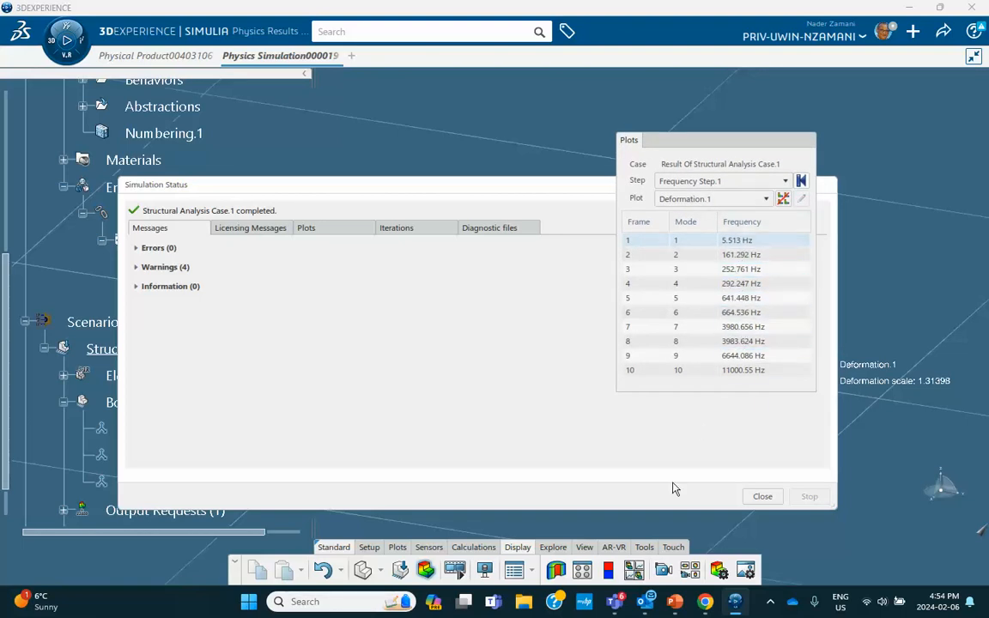
pyautogui.moveTo(734, 604)
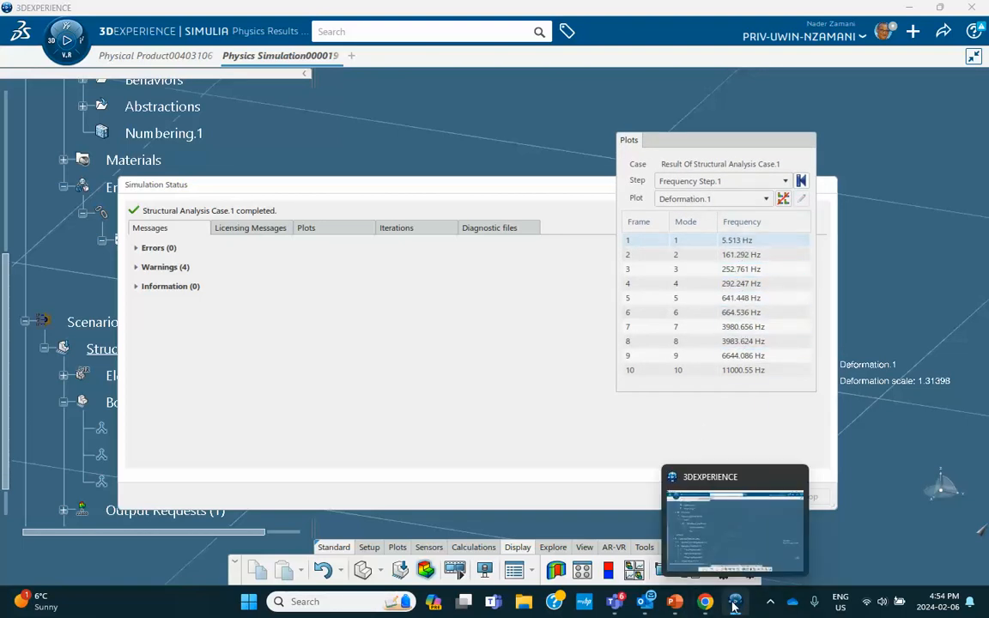
pyautogui.click(675, 601)
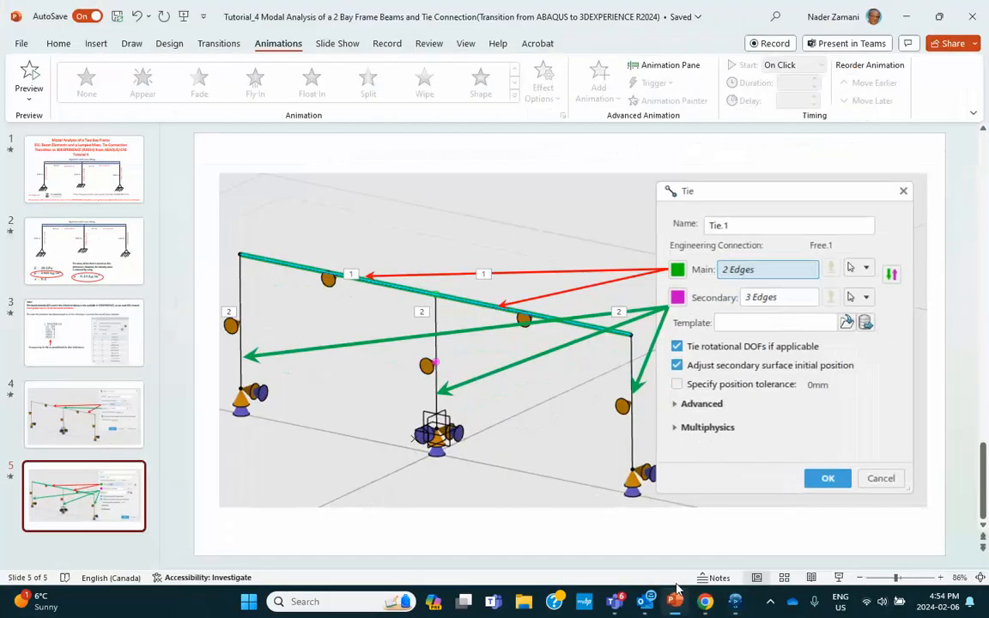
pyautogui.click(78, 331)
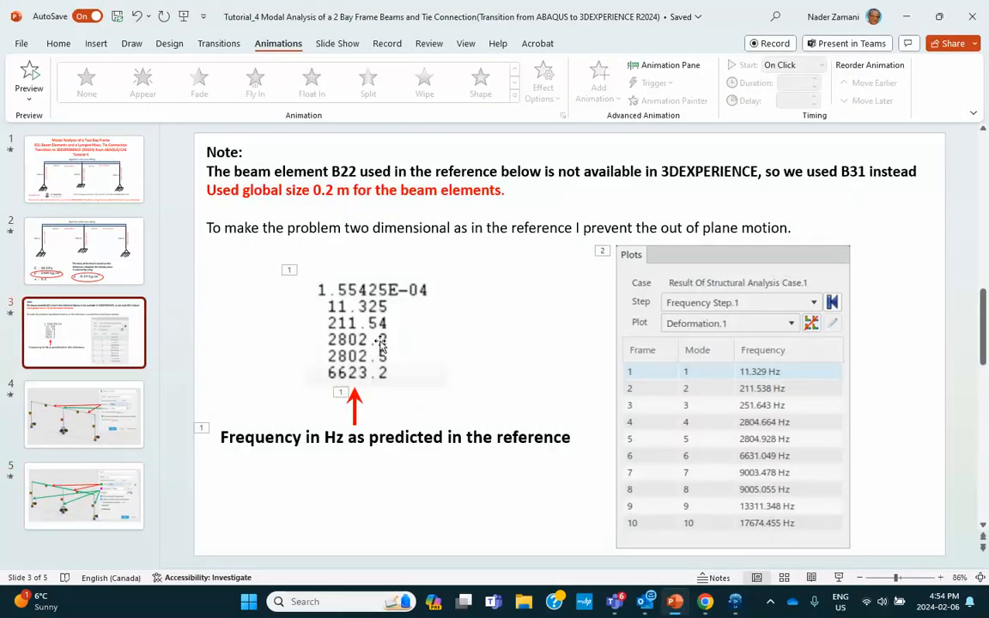
pyautogui.click(906, 16)
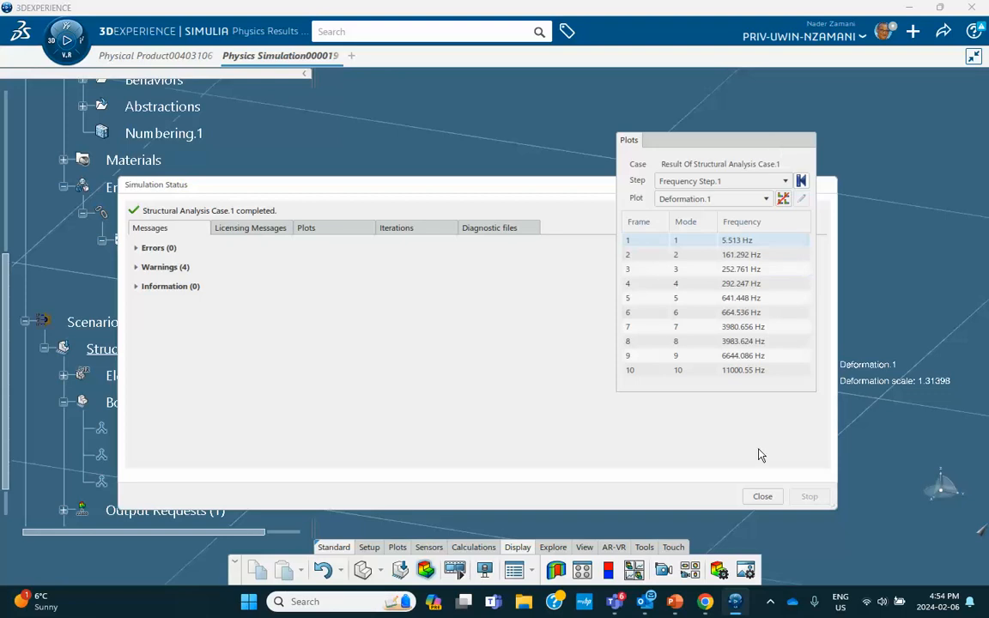
pyautogui.click(763, 496)
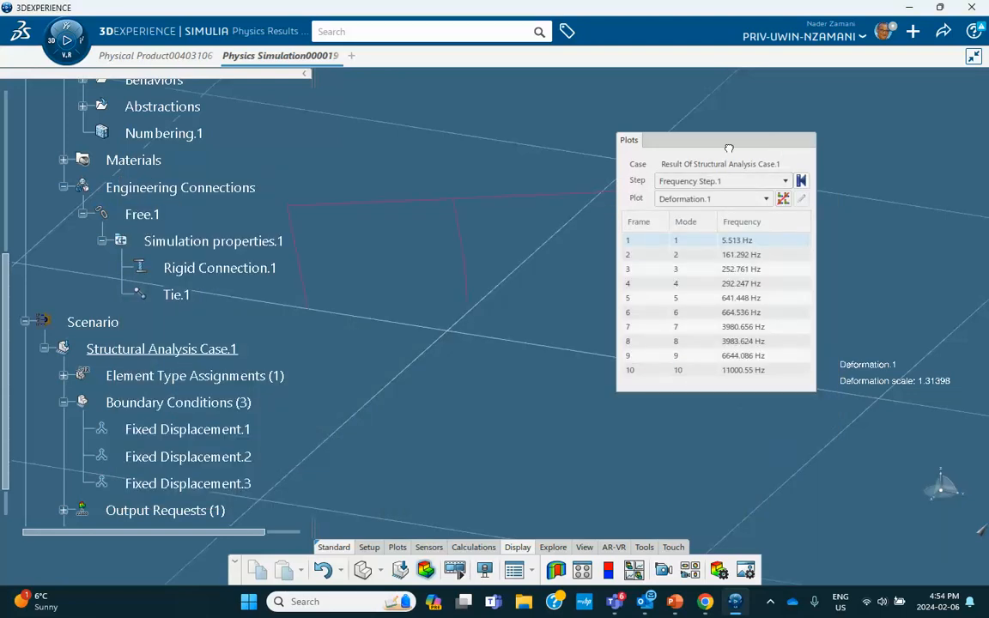
pyautogui.click(656, 139)
# Step: Review the point inertia definition under the finite element model's Abstractions, checking its support and mass
pyautogui.scroll(2, 253, 299)
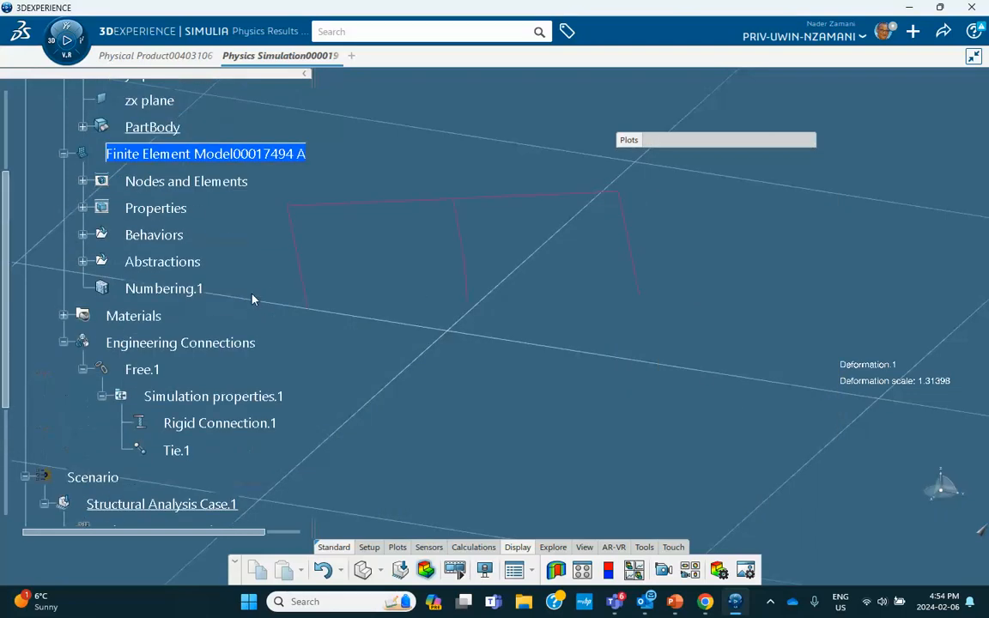
pyautogui.scroll(2, 244, 306)
pyautogui.scroll(-2, 214, 317)
pyautogui.scroll(-2, 198, 329)
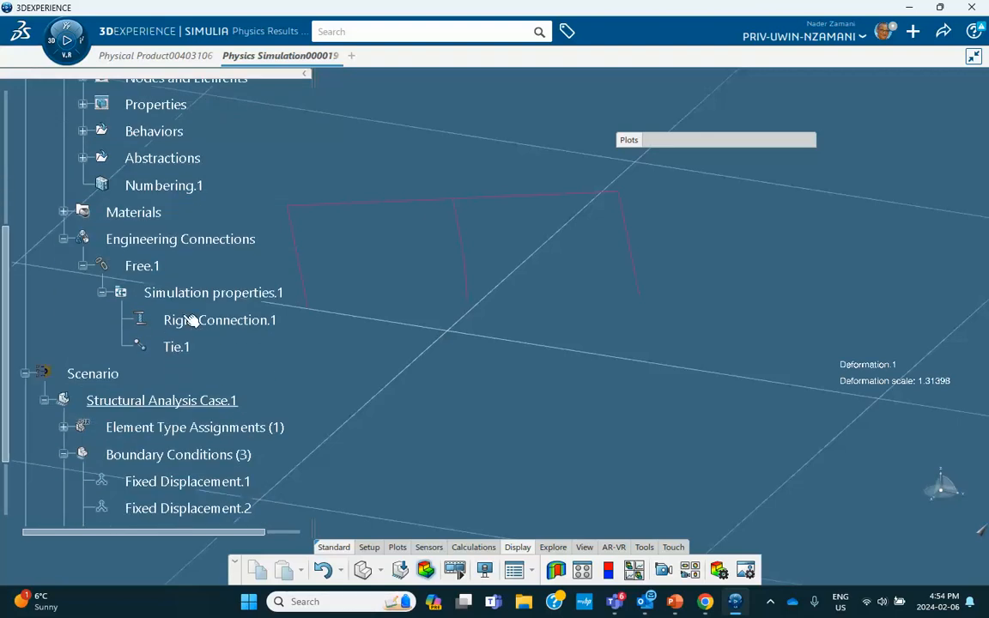
pyautogui.click(83, 158)
pyautogui.click(186, 186)
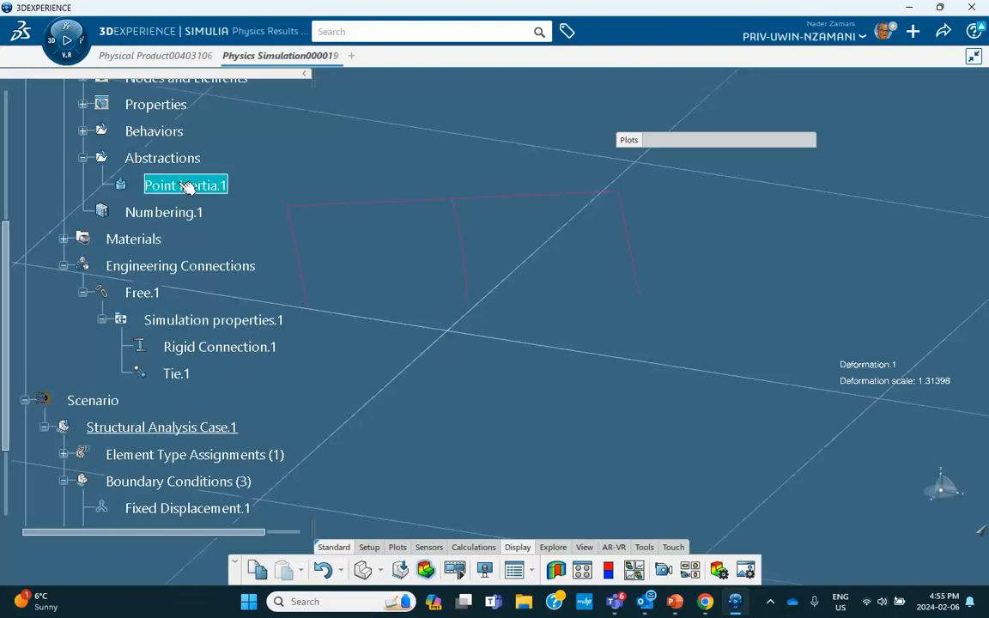
pyautogui.doubleClick(186, 186)
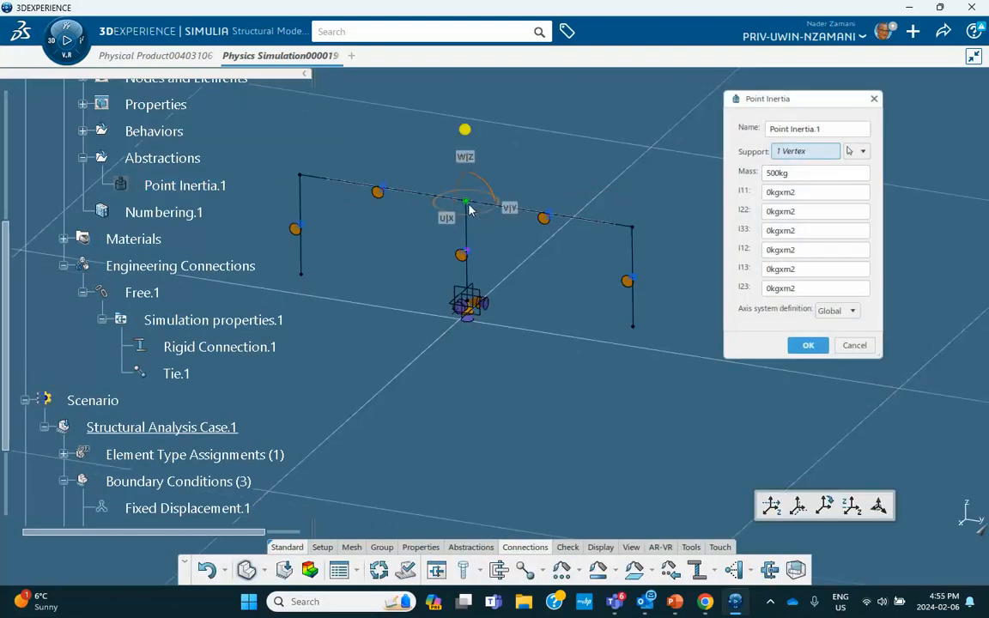
pyautogui.click(808, 346)
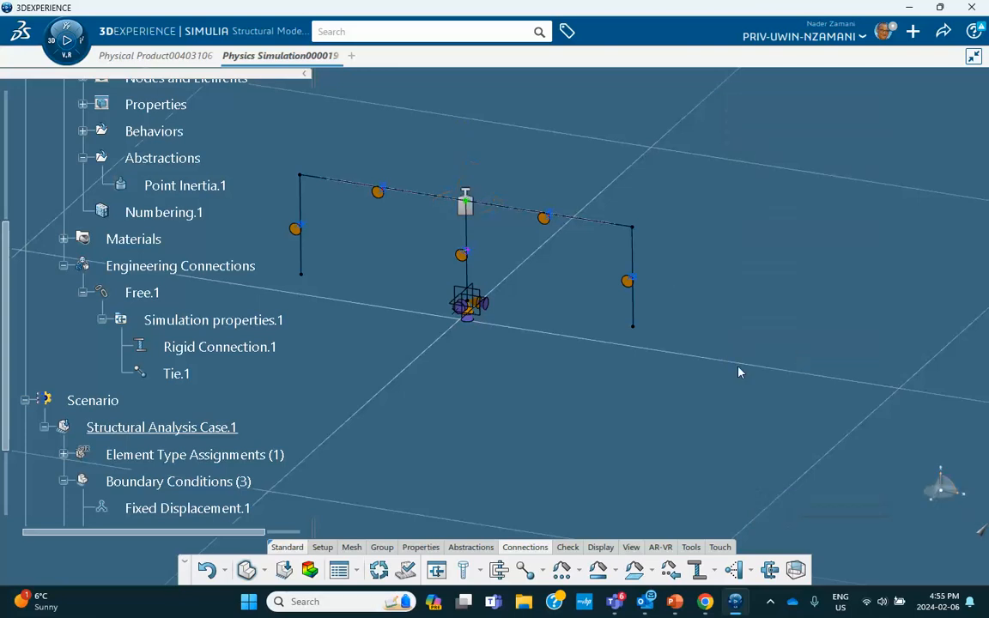
# Step: Examine the points and lines listed under the PartBody in the model tree
pyautogui.scroll(7, 243, 353)
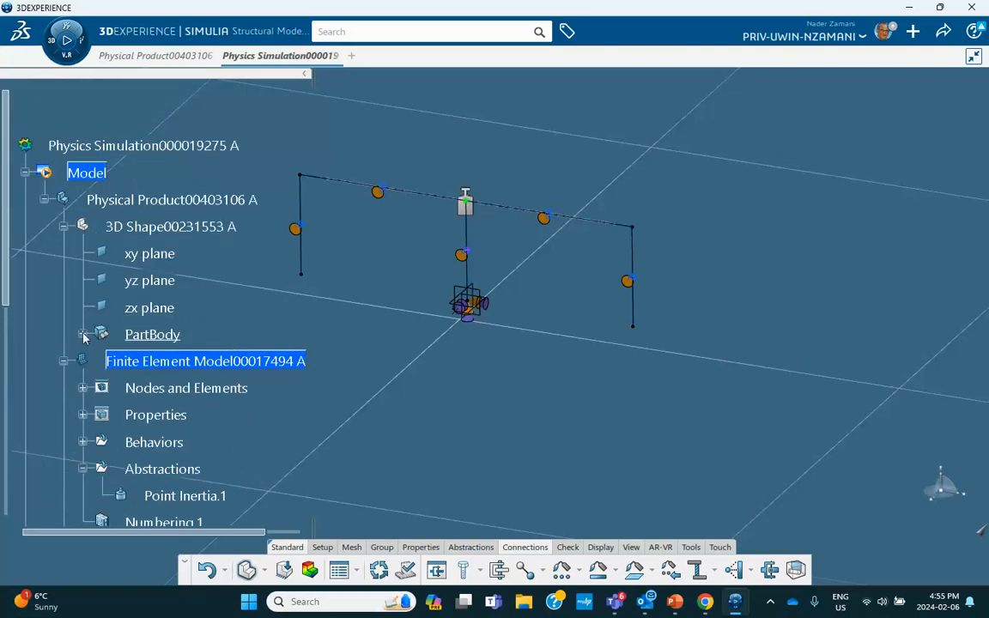
pyautogui.click(82, 334)
pyautogui.scroll(-2, 82, 336)
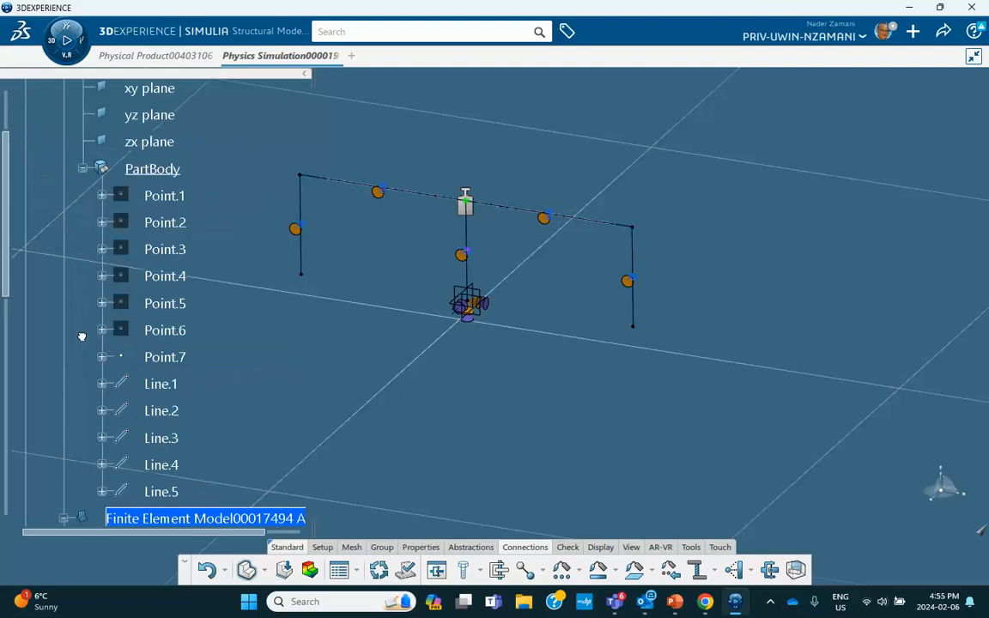
pyautogui.scroll(-2, 194, 335)
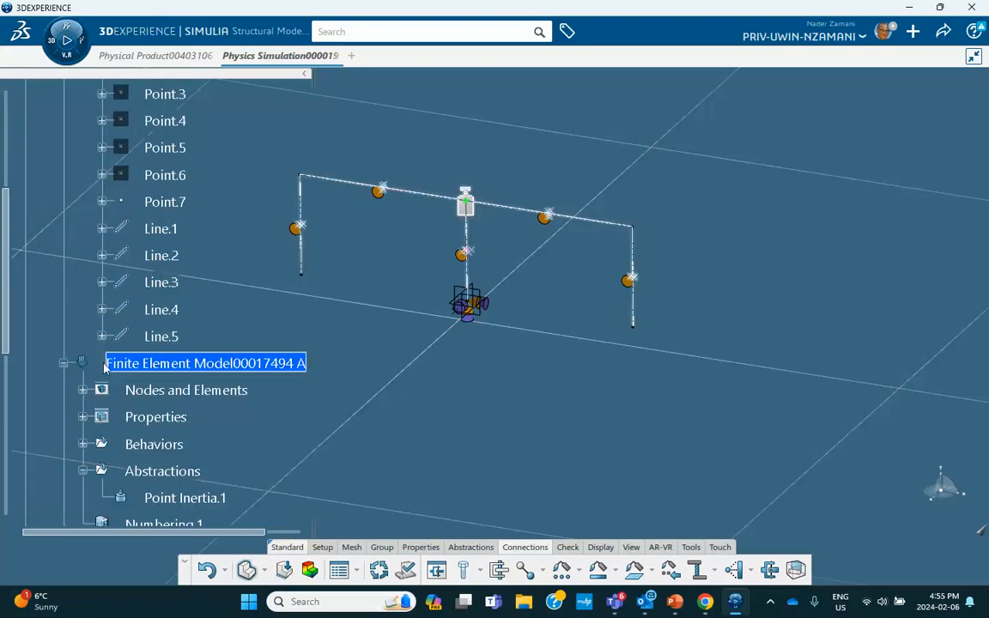
pyautogui.scroll(-4, 112, 374)
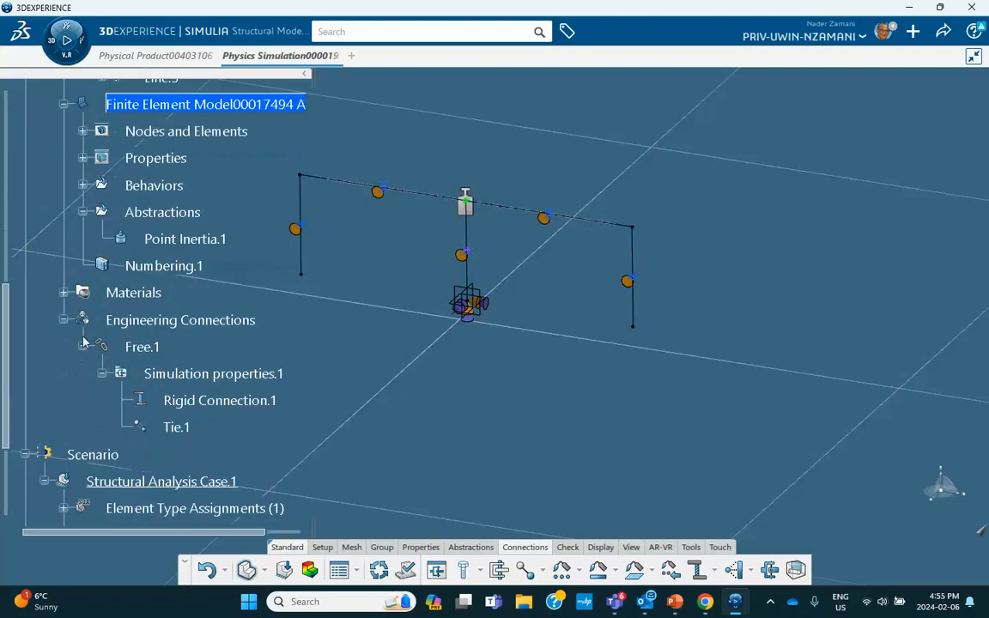
# Step: Review the Two Bay Frame material's core definition and the density and elastic properties in its simulation domain
pyautogui.click(64, 293)
pyautogui.click(82, 320)
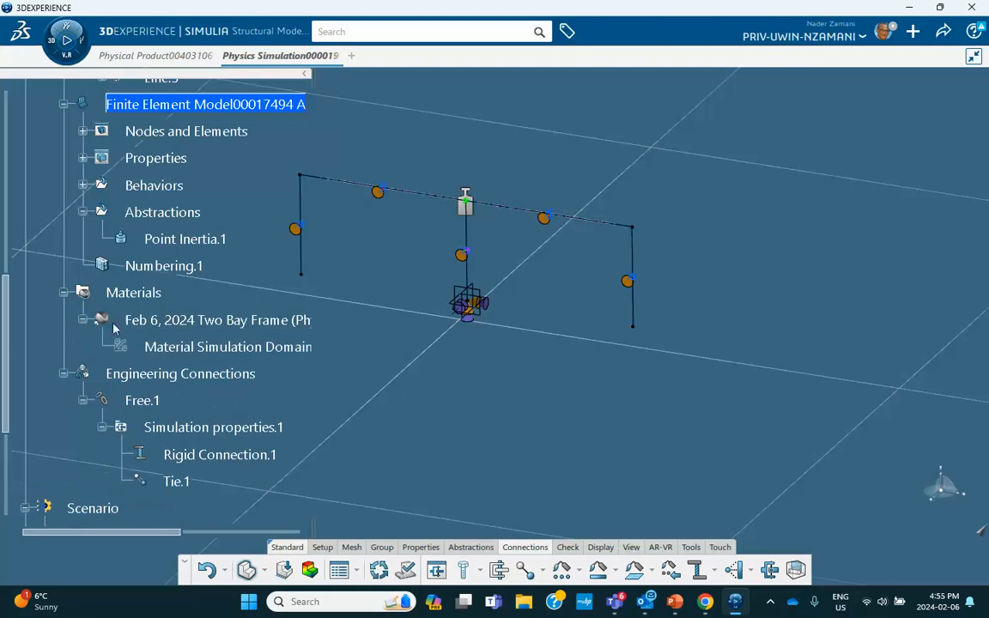
pyautogui.doubleClick(184, 348)
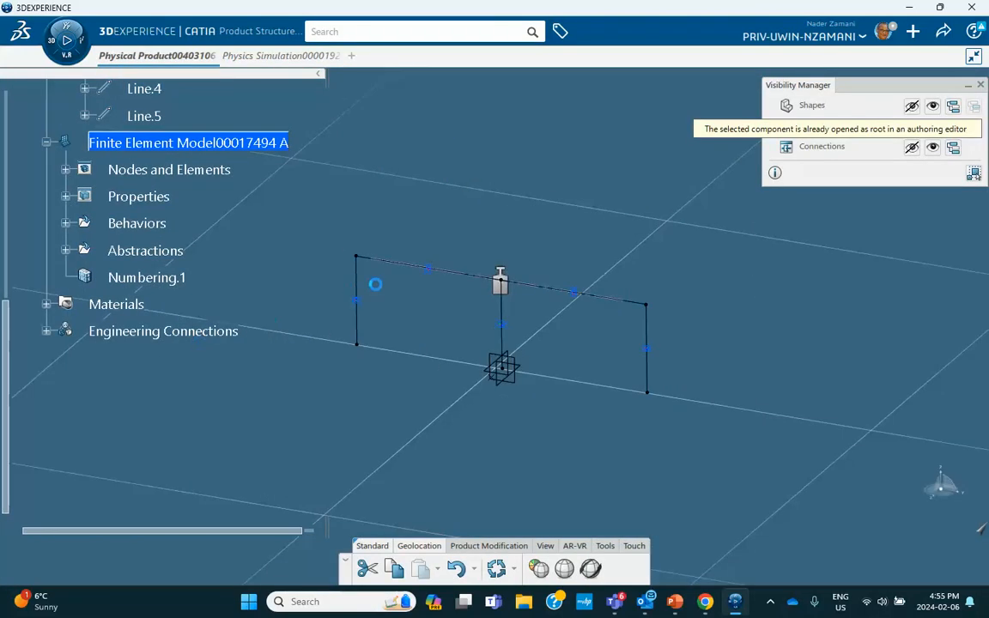
pyautogui.click(47, 304)
pyautogui.click(165, 333)
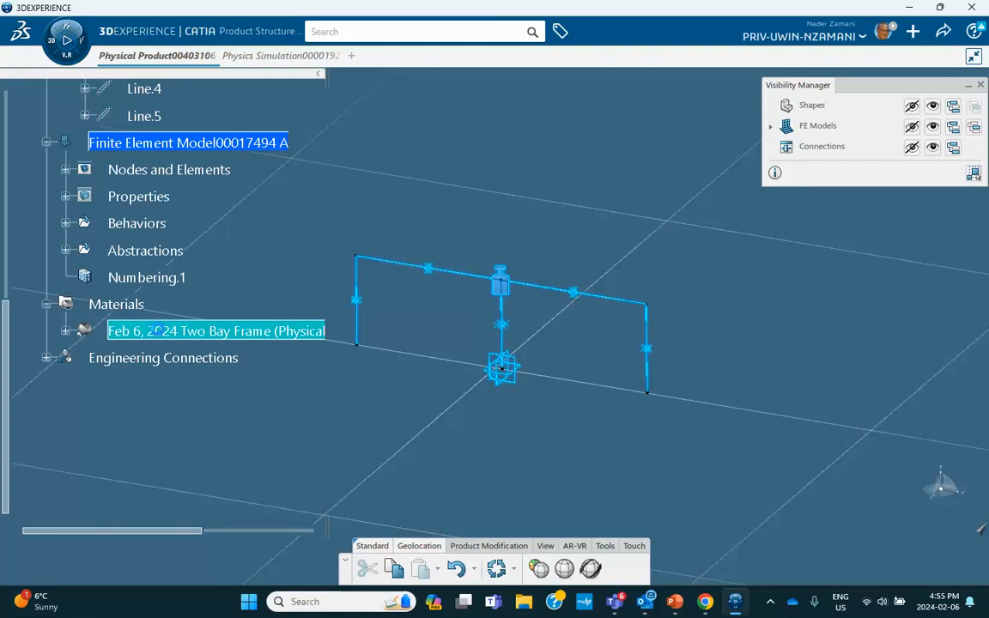
pyautogui.doubleClick(155, 331)
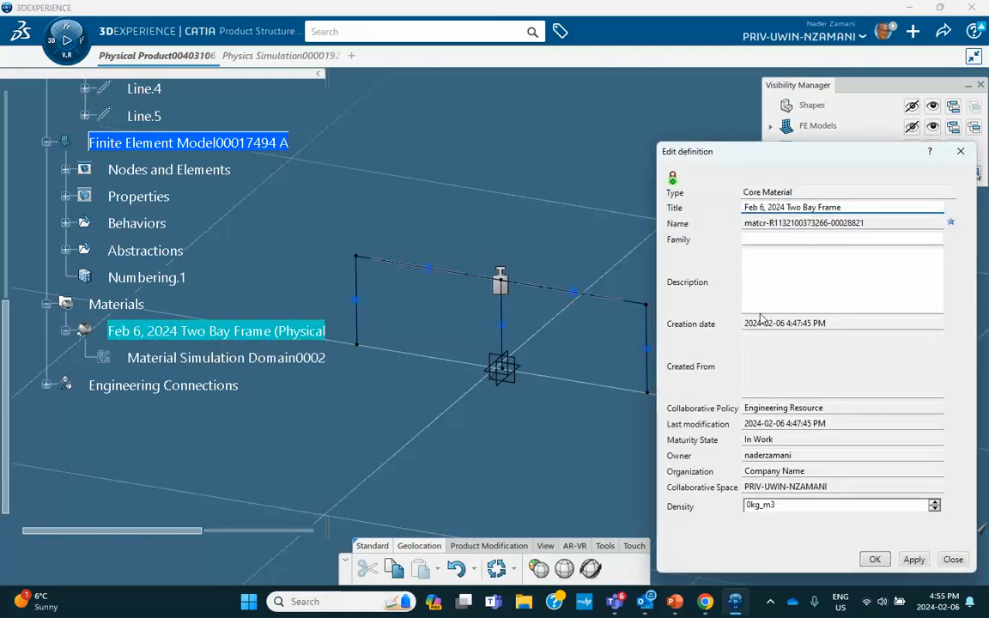
pyautogui.click(961, 151)
pyautogui.doubleClick(172, 357)
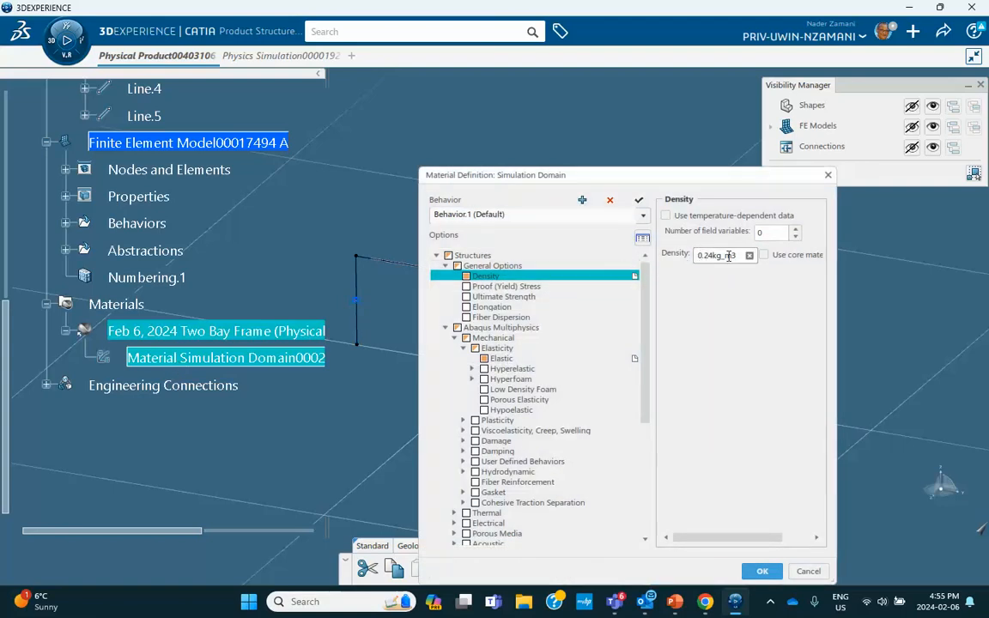
pyautogui.click(502, 358)
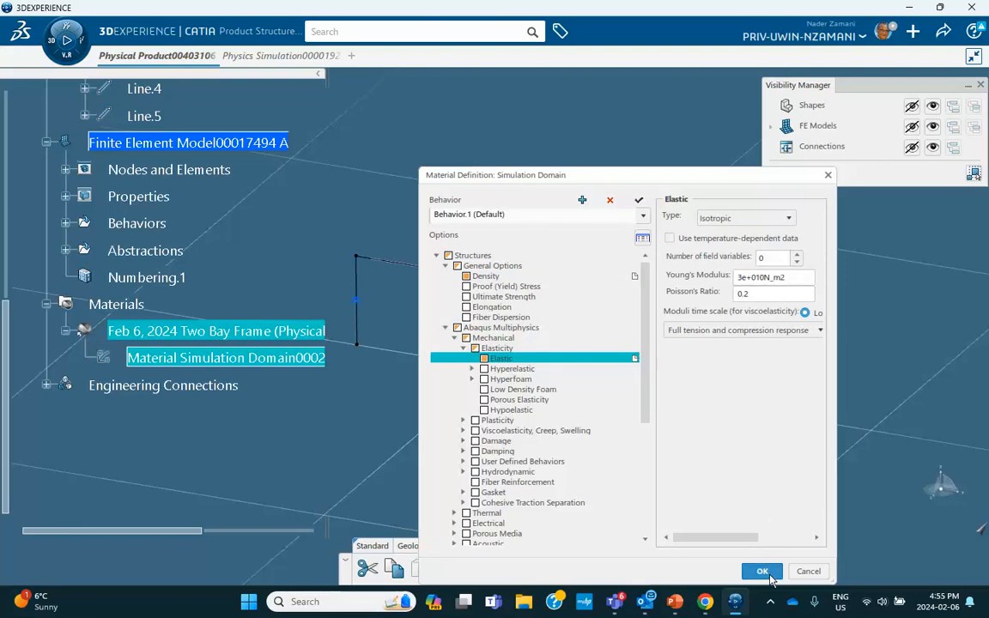
pyautogui.click(767, 574)
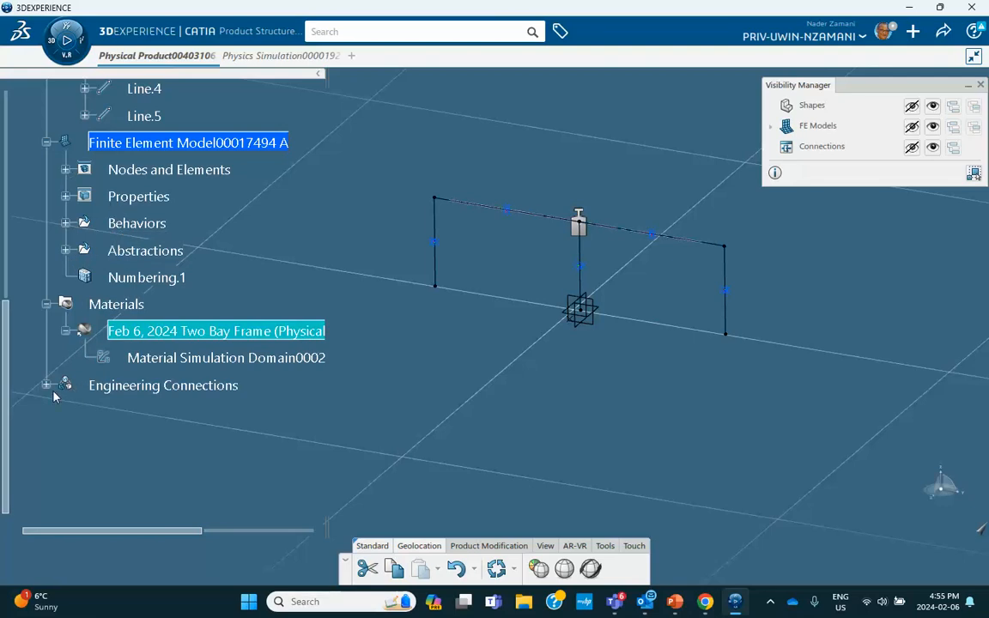
# Step: In the physics simulation, restrain Y and Z rotation in Fixed Displacement.1, in addition to its X translation restraint
pyautogui.click(262, 56)
pyautogui.scroll(-3, 240, 310)
pyautogui.scroll(-5, 249, 350)
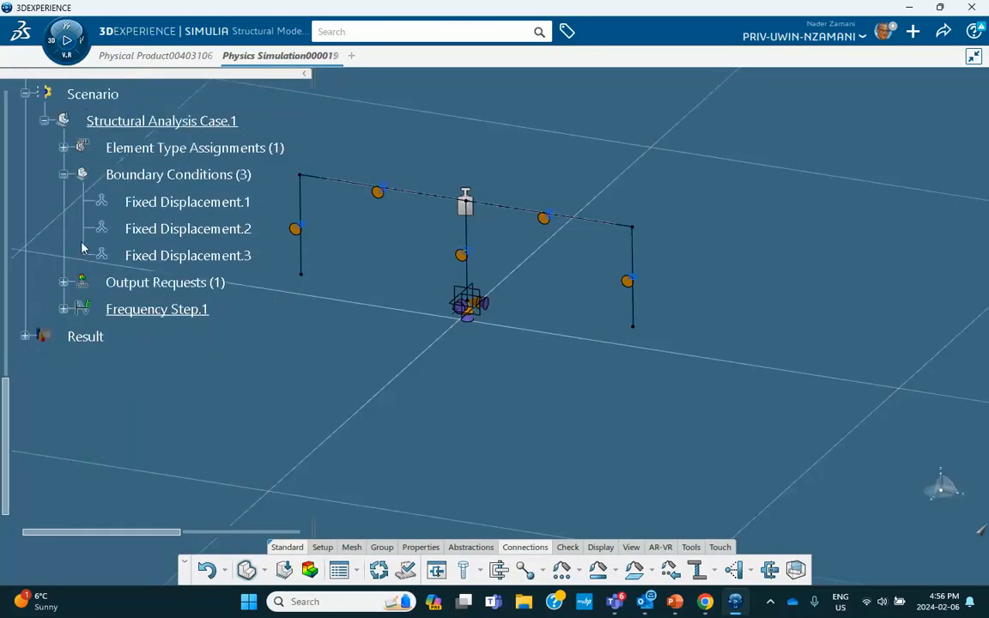
pyautogui.doubleClick(127, 202)
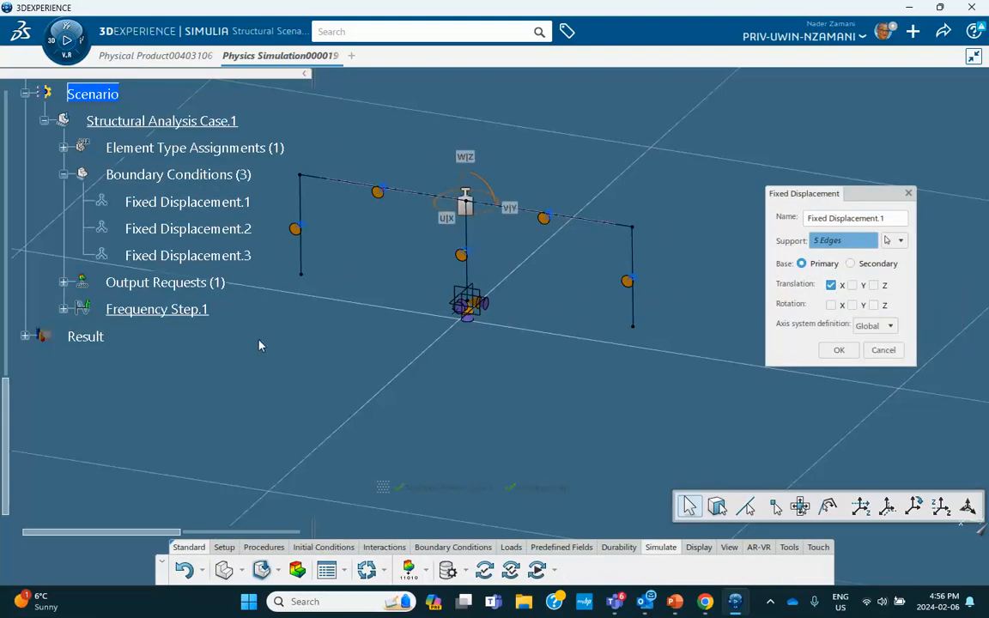
pyautogui.click(852, 305)
pyautogui.click(873, 305)
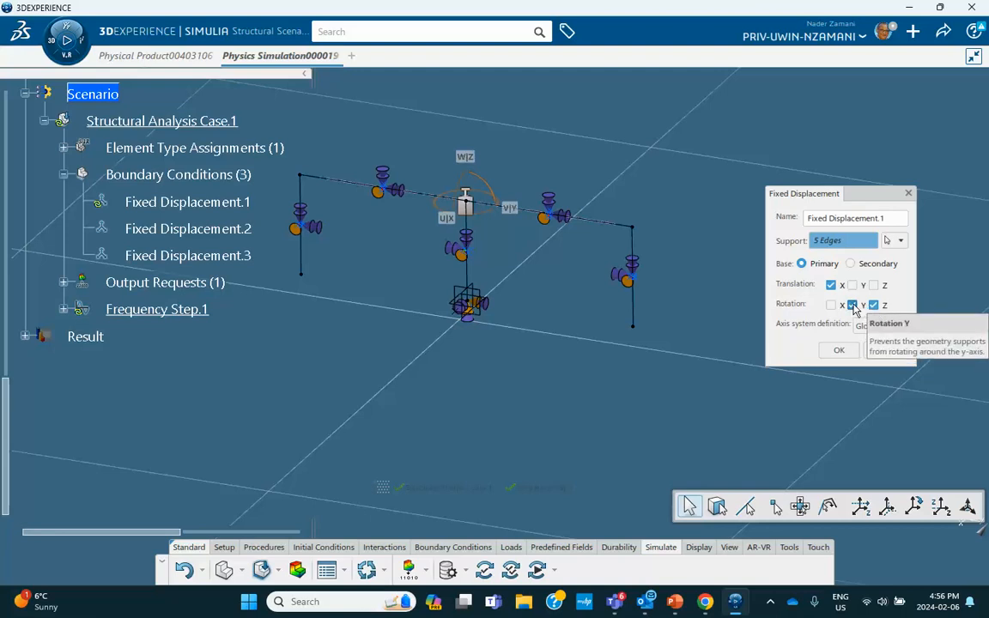
pyautogui.click(838, 354)
# Step: Restrain X translation in Fixed Displacement.2 so that the middle column's base vertex is fully fixed
pyautogui.doubleClick(188, 229)
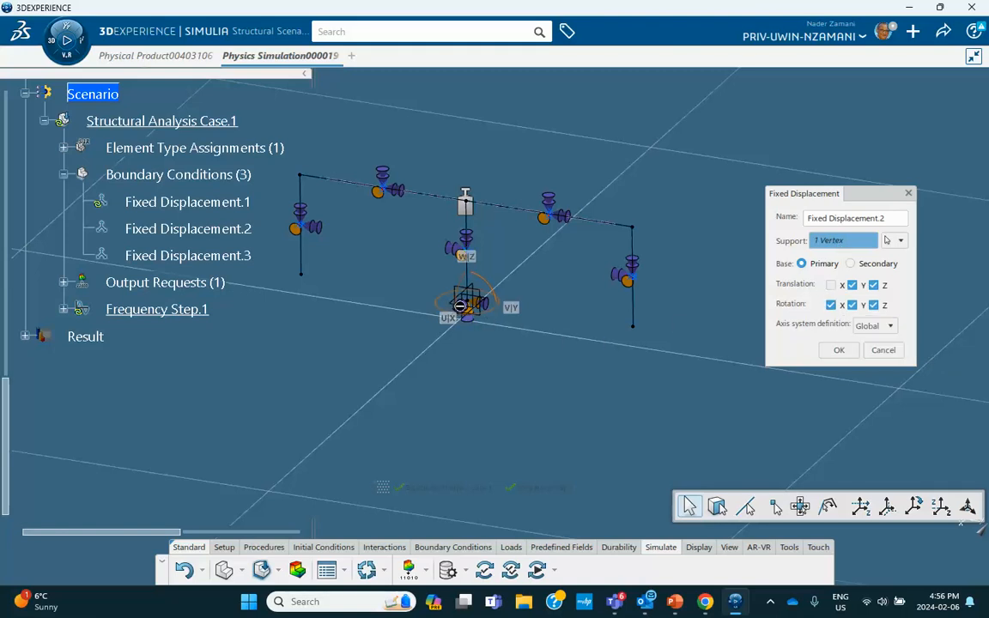
pyautogui.click(831, 286)
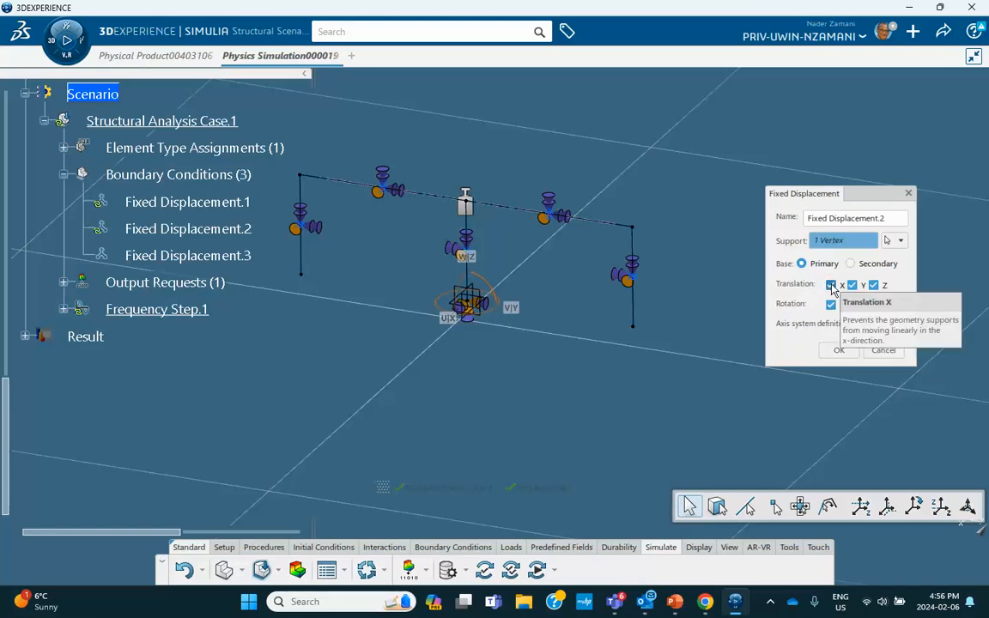
pyautogui.click(839, 351)
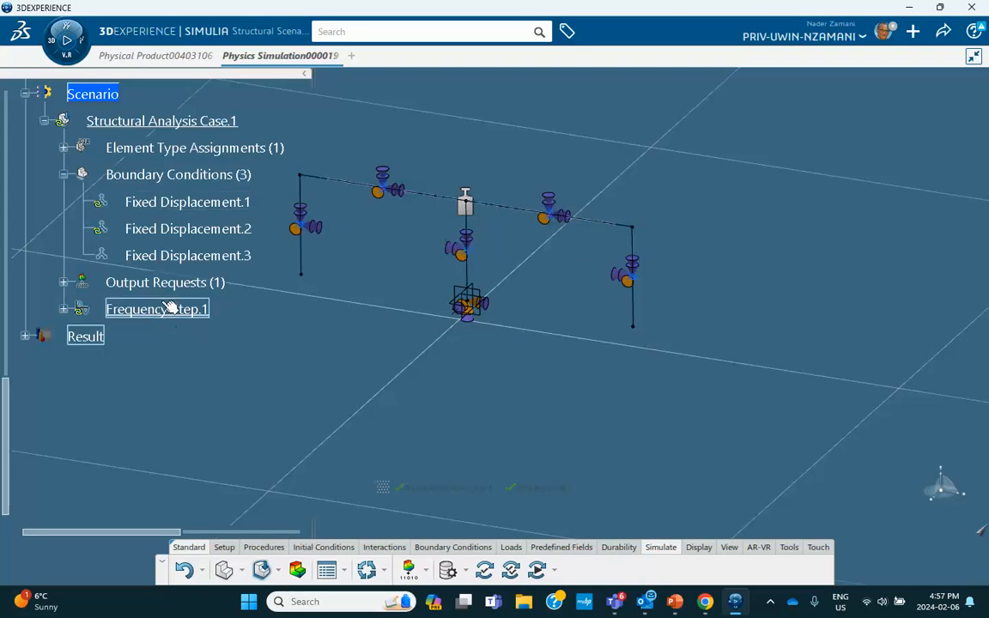
# Step: Replace the support of Fixed Displacement.3 with the base vertices of the two outer columns
pyautogui.doubleClick(144, 258)
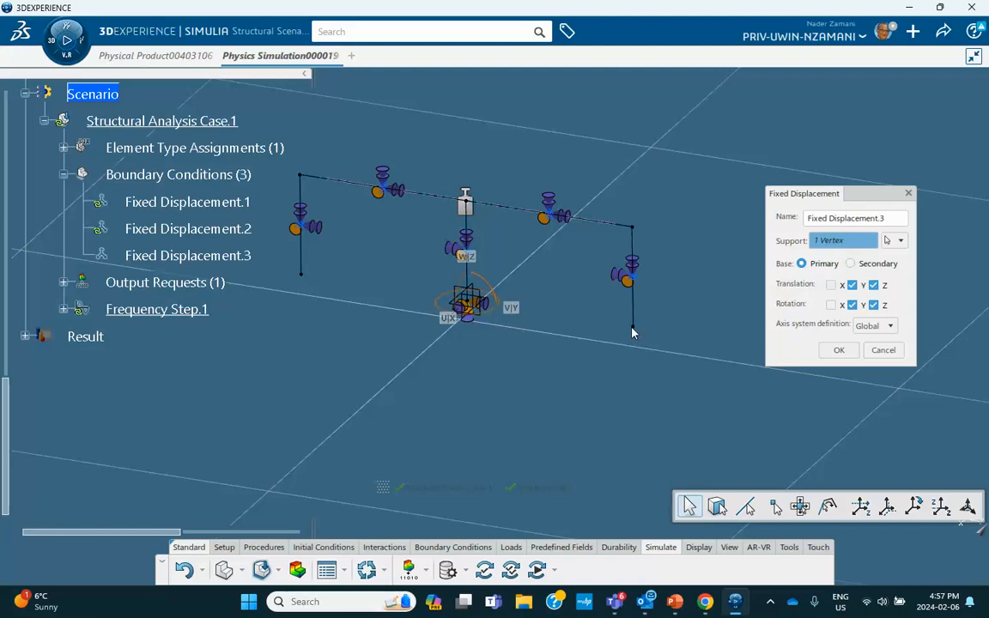
pyautogui.rightClick(821, 243)
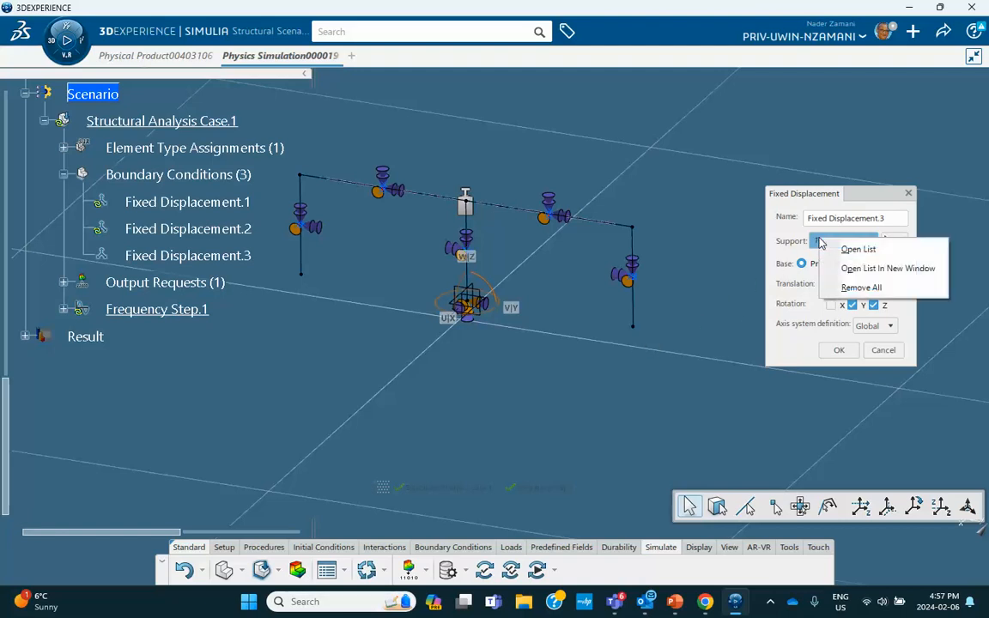
pyautogui.click(850, 288)
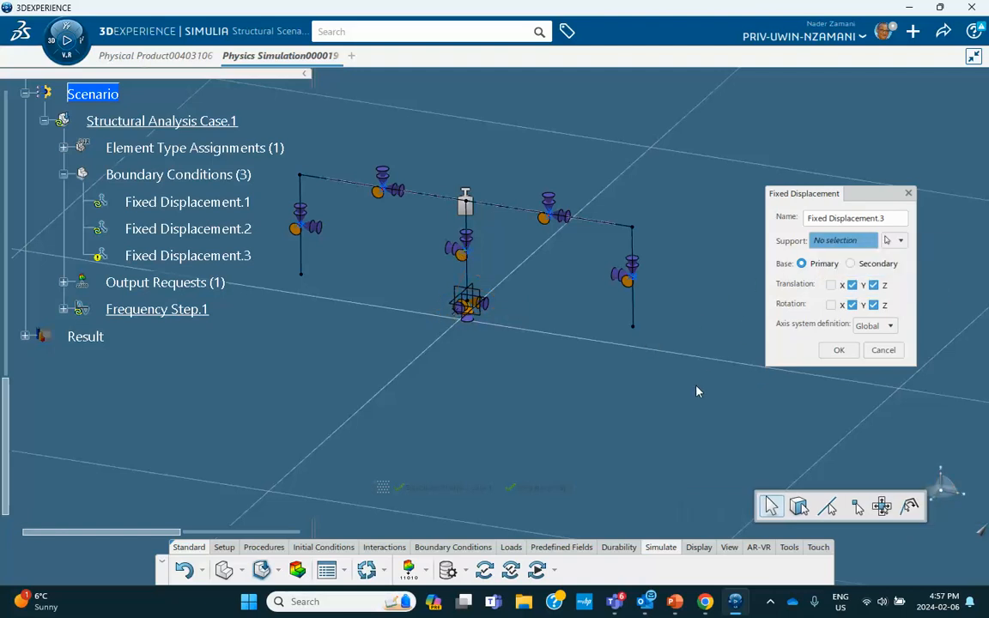
pyautogui.click(634, 329)
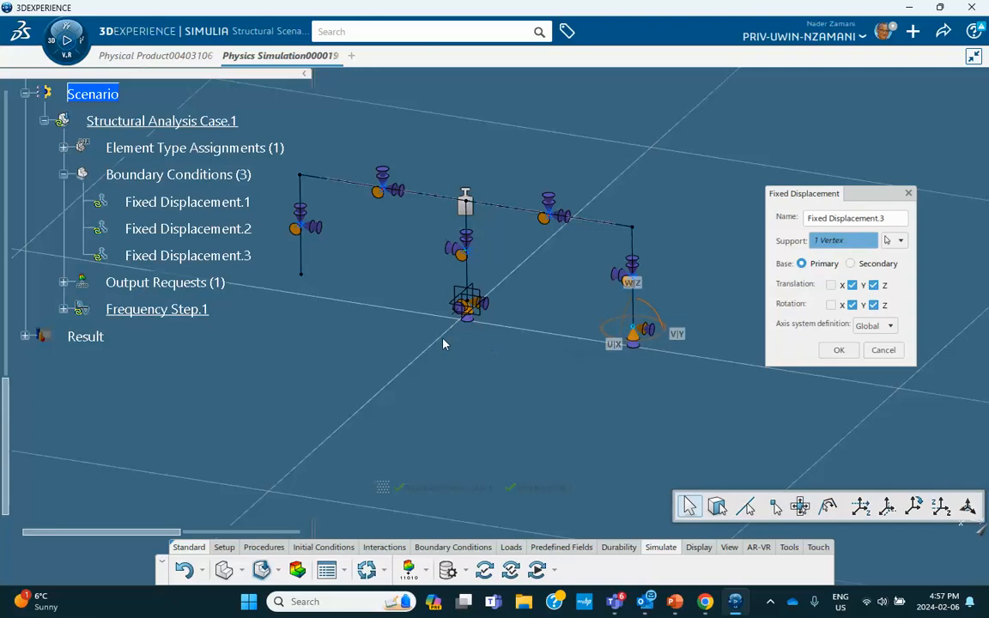
pyautogui.click(303, 275)
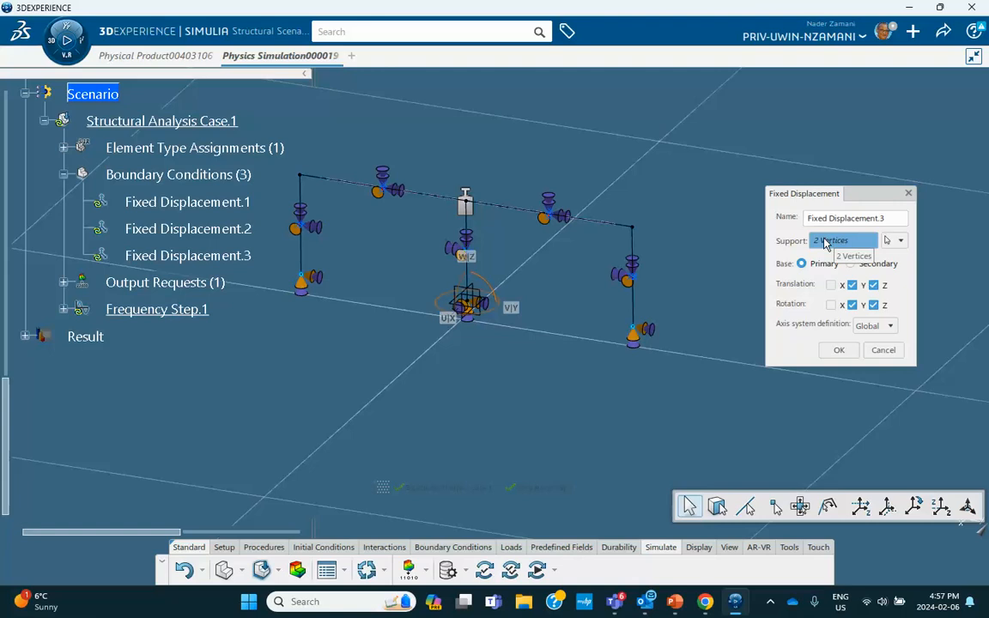
pyautogui.click(839, 351)
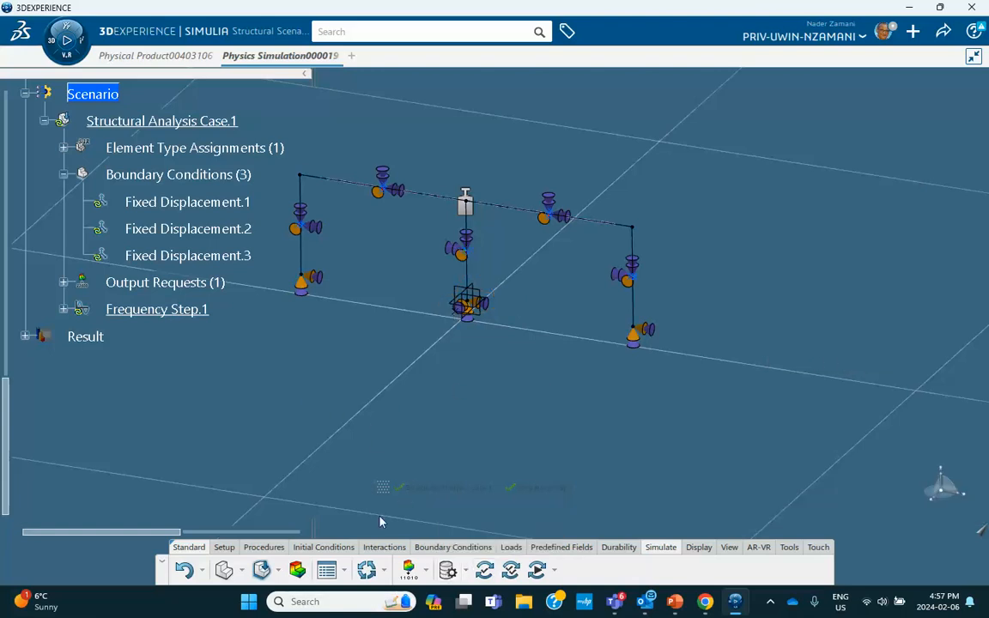
# Step: Update the model and rerun the Structural Analysis Case.1 simulation with the revised boundary conditions
pyautogui.click(366, 568)
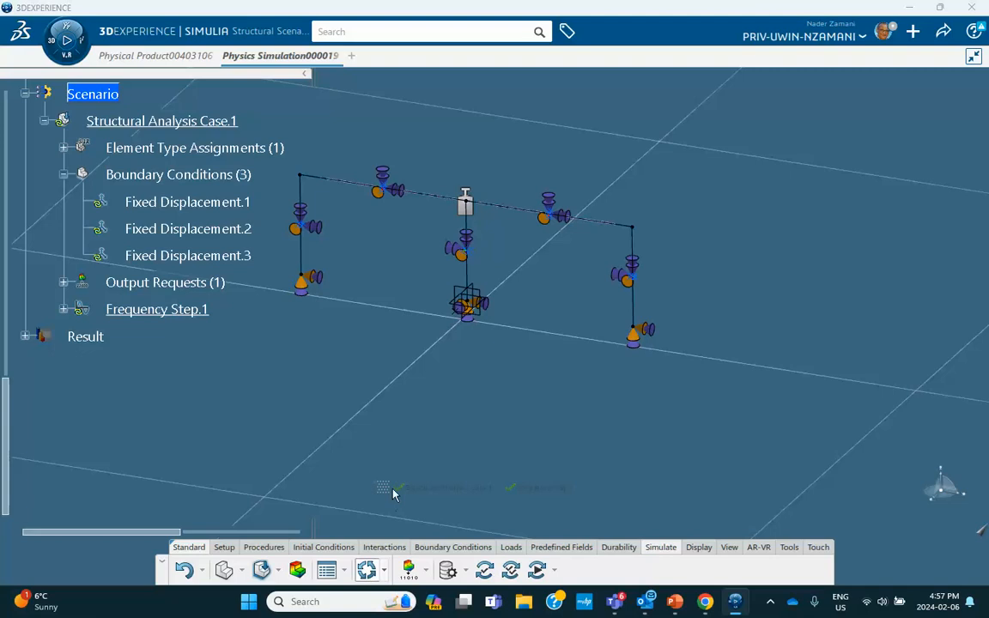
pyautogui.click(538, 571)
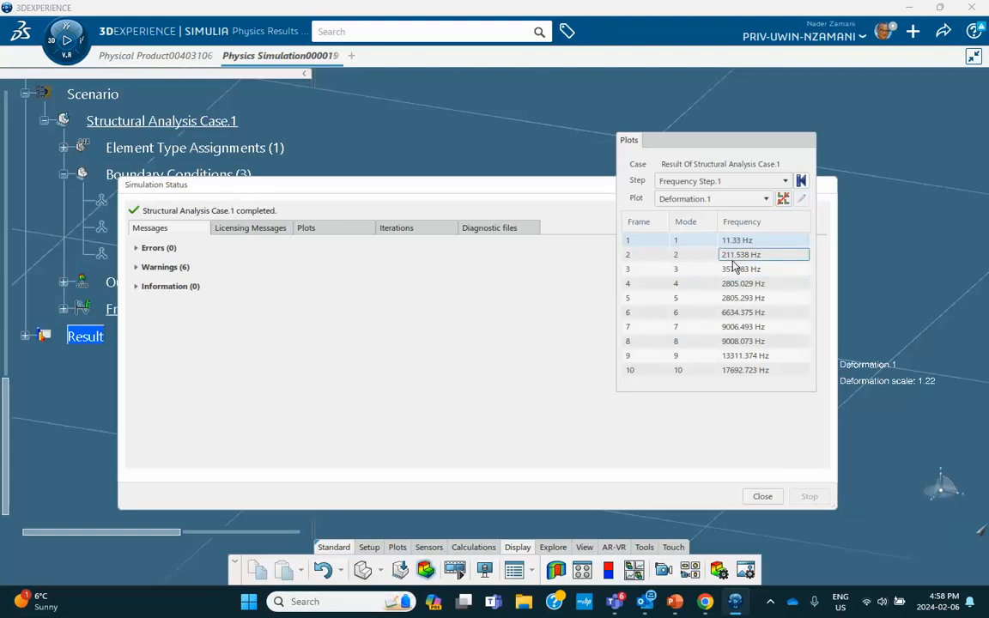
# Step: Compare the recomputed mode frequencies with the reference frequencies on slide 3 in PowerPoint, and dismiss the simulation status report
pyautogui.click(676, 601)
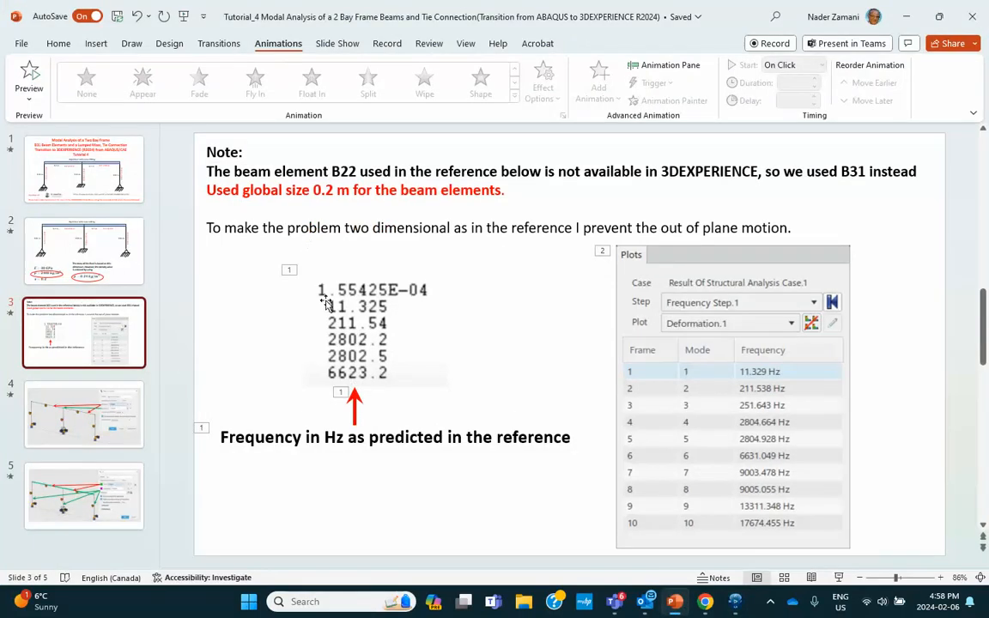
pyautogui.click(906, 16)
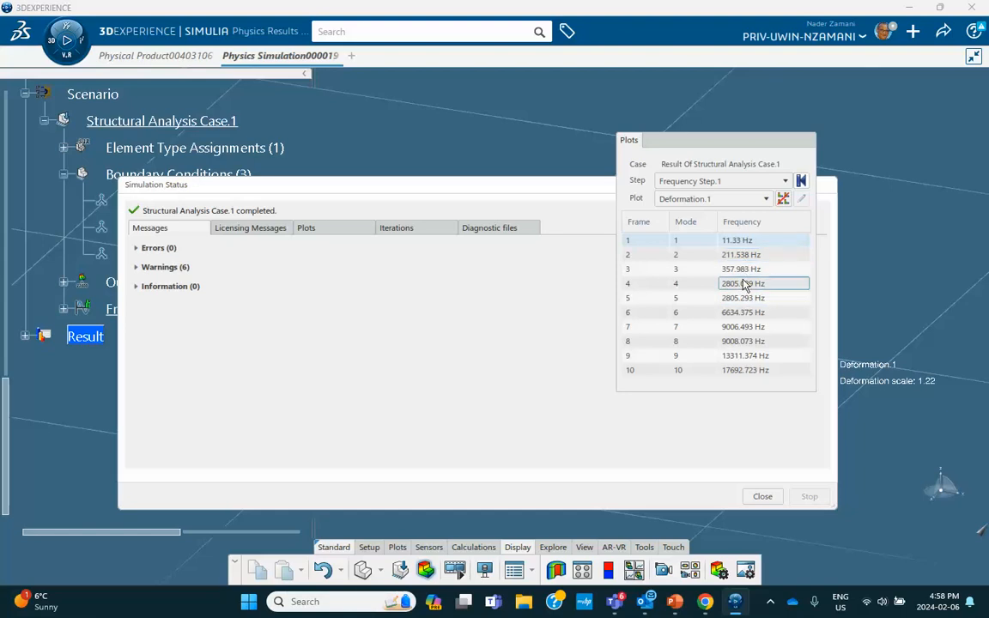
pyautogui.click(595, 395)
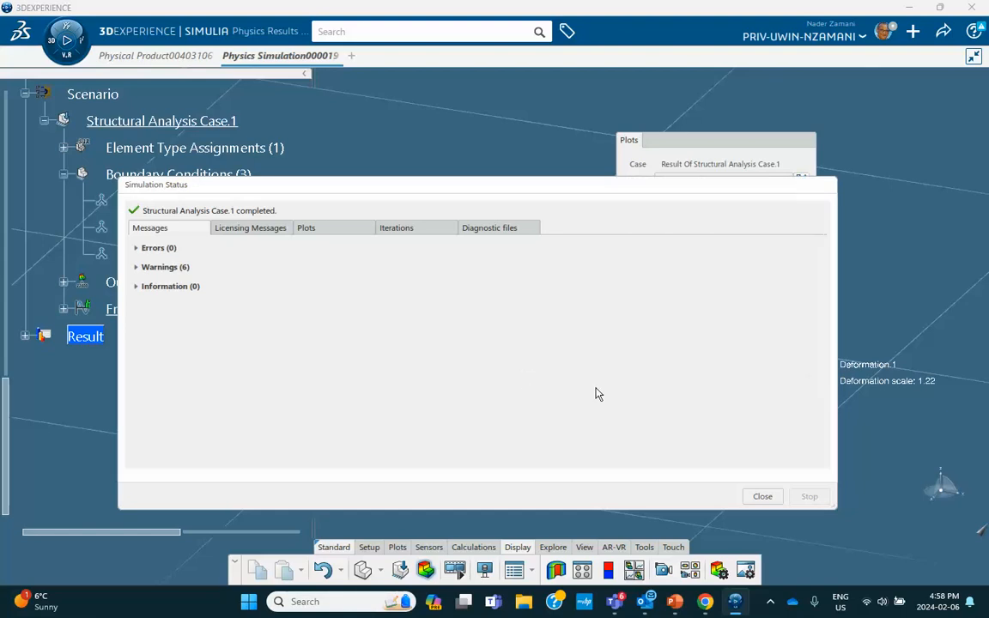
pyautogui.click(759, 497)
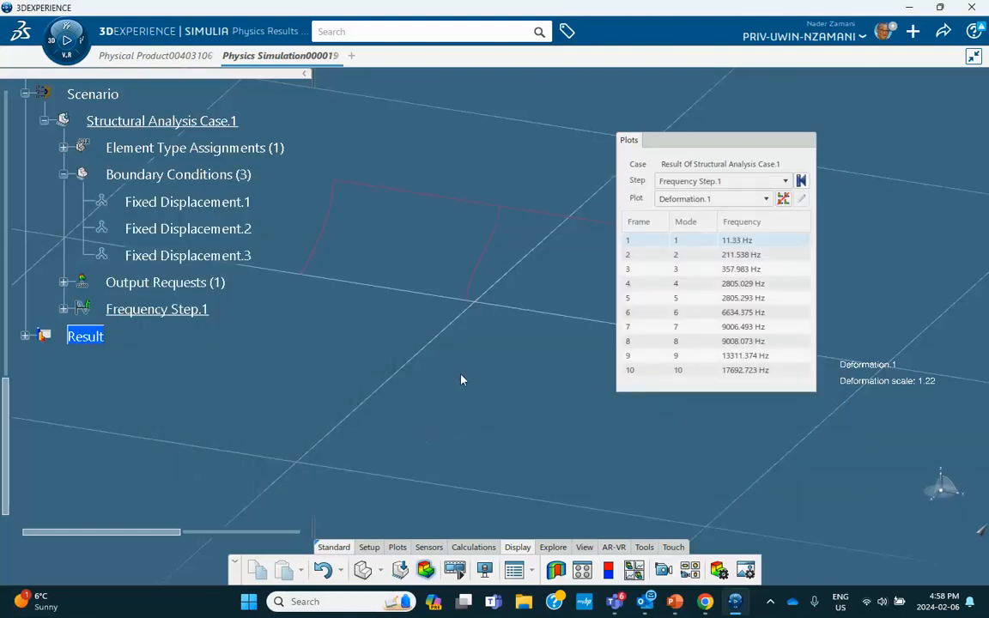
# Step: Display the Displacement.1 plot for Frequency Step.1 and move the plots list clear of the frame
pyautogui.moveTo(719, 140); pyautogui.dragTo(757, 140)
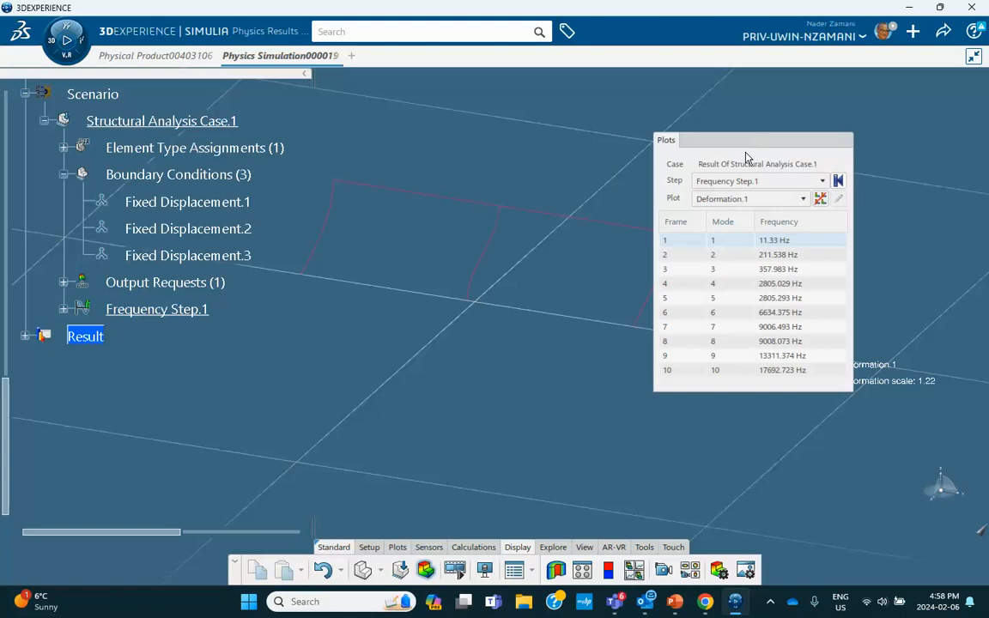
pyautogui.click(729, 199)
pyautogui.click(704, 225)
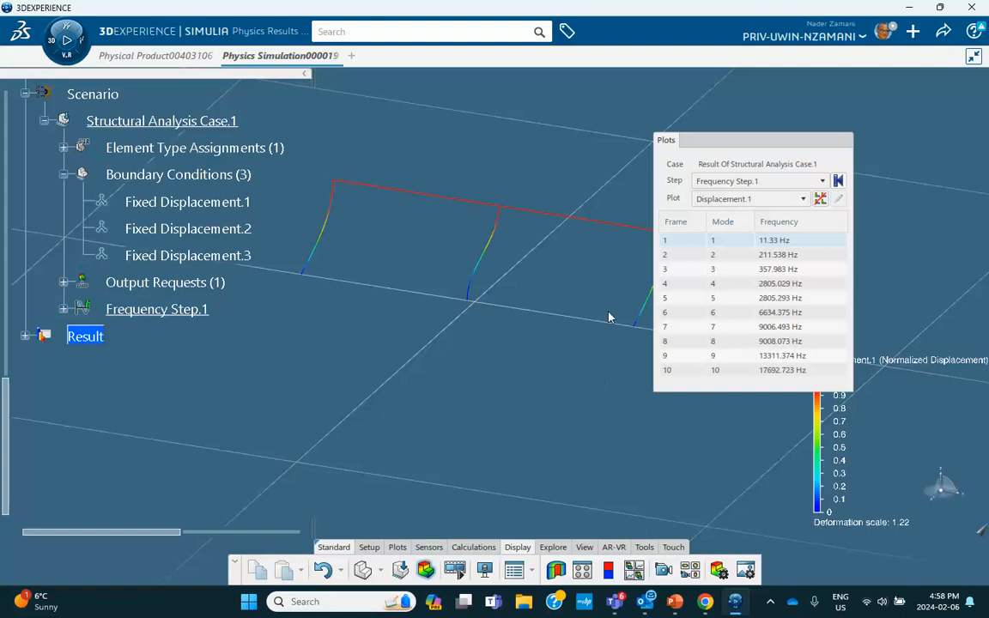
pyautogui.moveTo(759, 153); pyautogui.dragTo(813, 134)
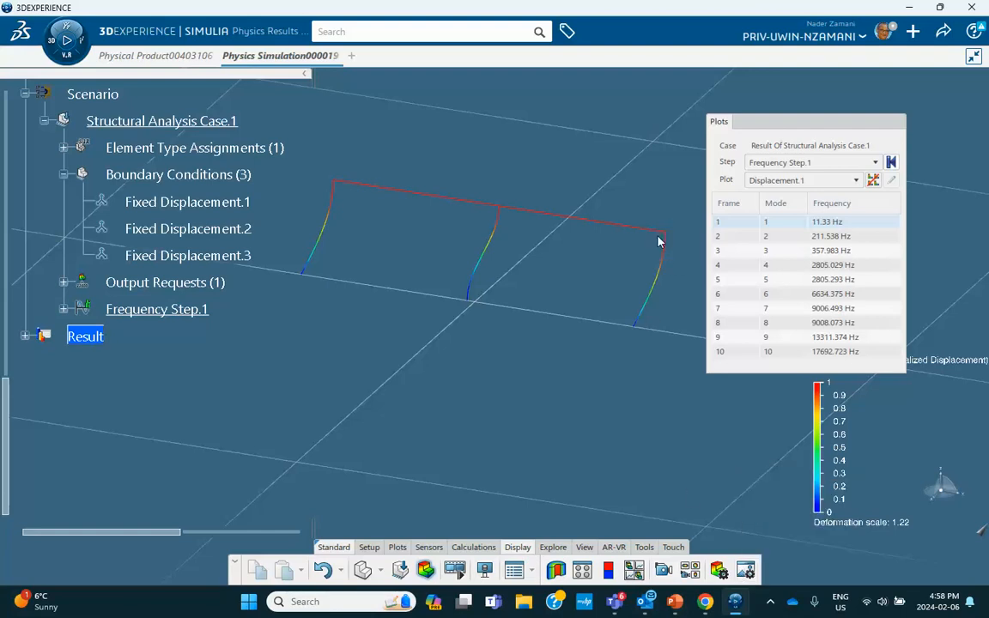
# Step: Set the beam style of the Displacement.1 contour plot to Profile and inspect the displacement at the outer column bases
pyautogui.click(602, 222)
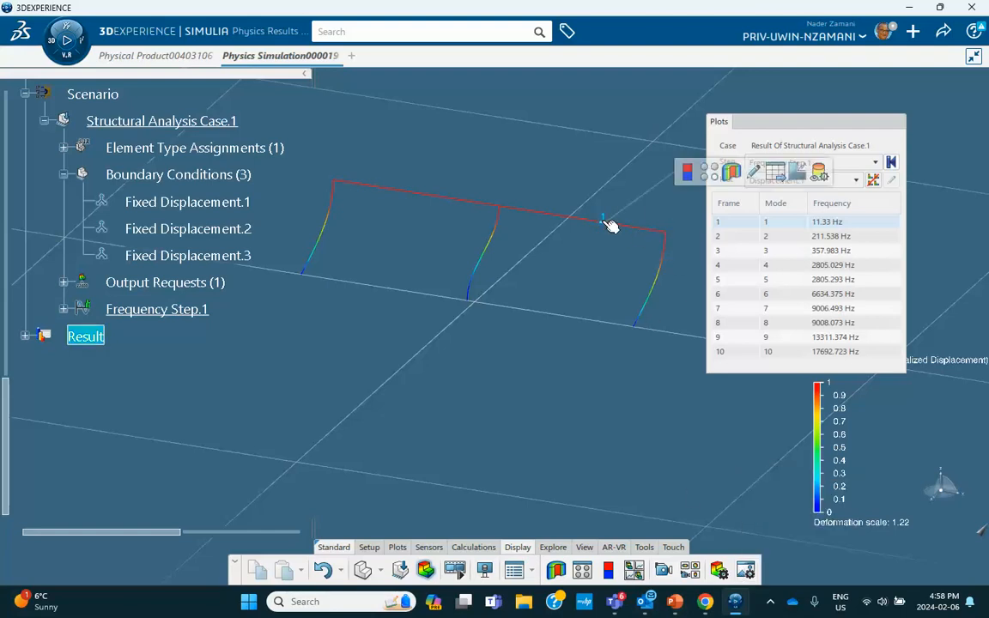
pyautogui.doubleClick(603, 222)
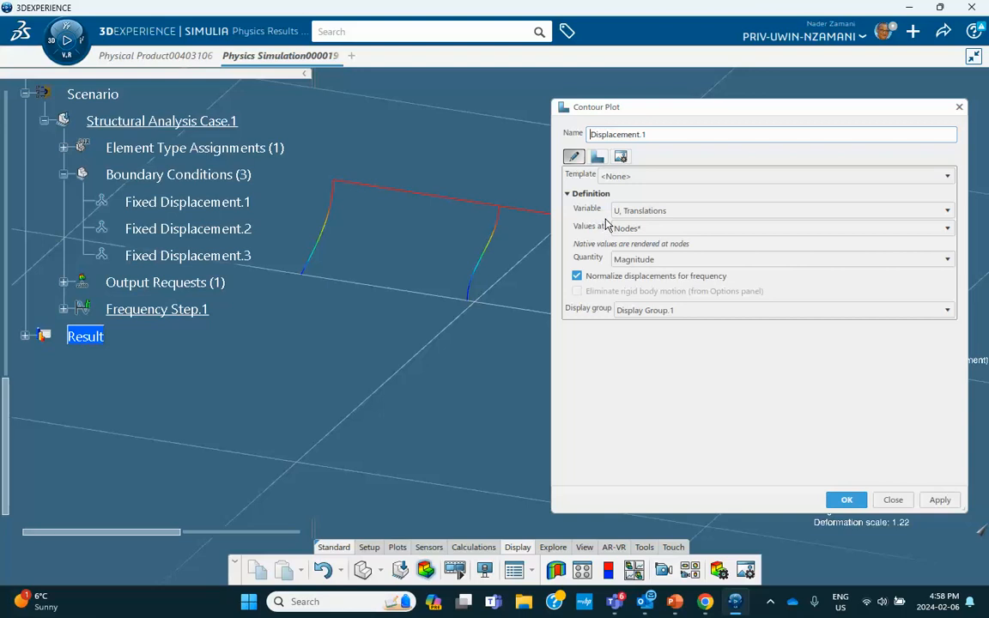
pyautogui.click(620, 154)
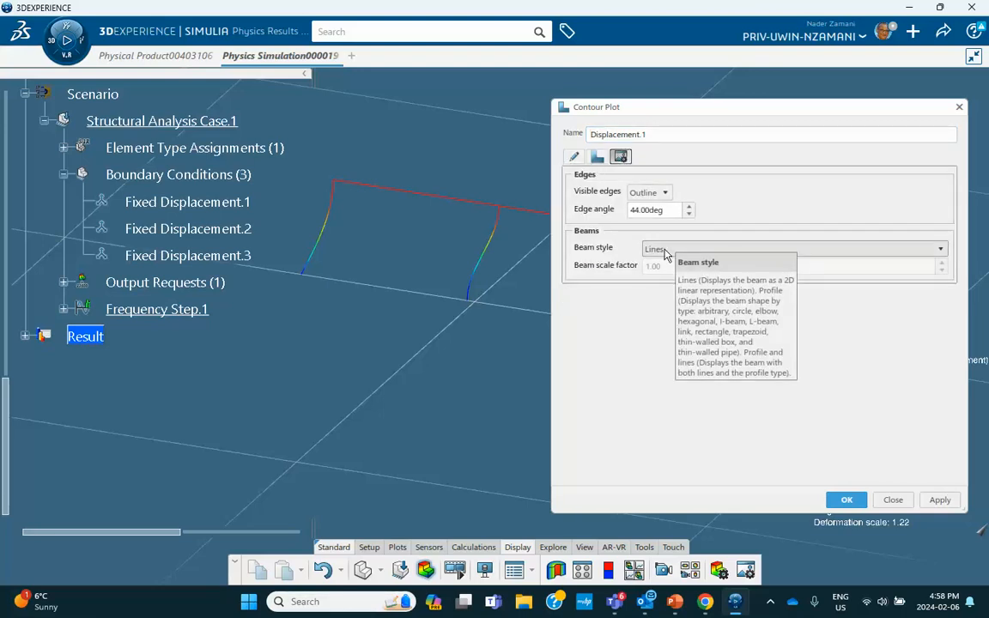
pyautogui.click(651, 249)
pyautogui.click(658, 277)
pyautogui.click(845, 500)
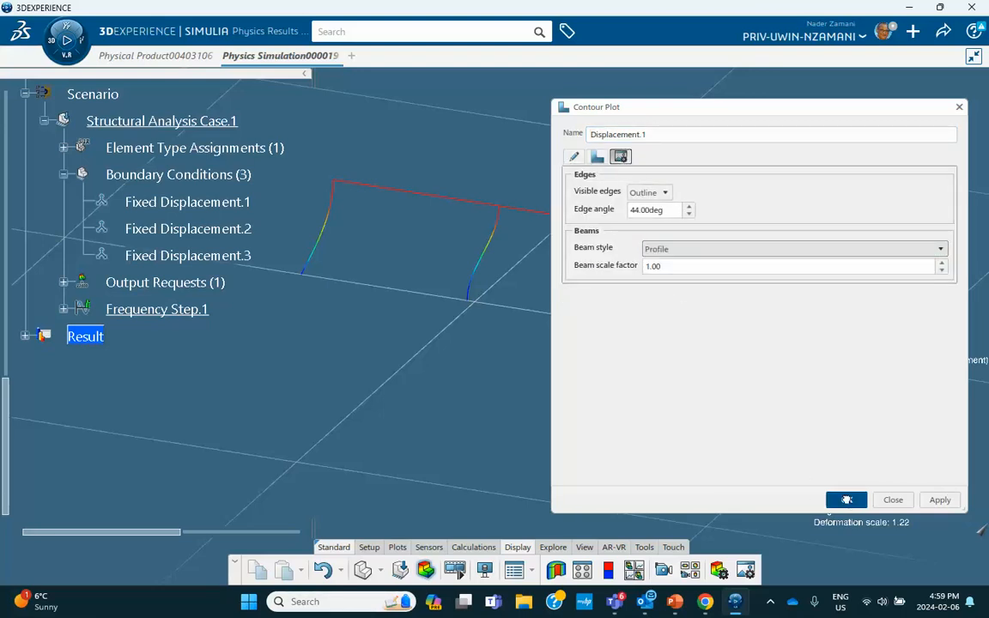
pyautogui.moveTo(609, 336); pyautogui.dragTo(505, 349, button='middle')
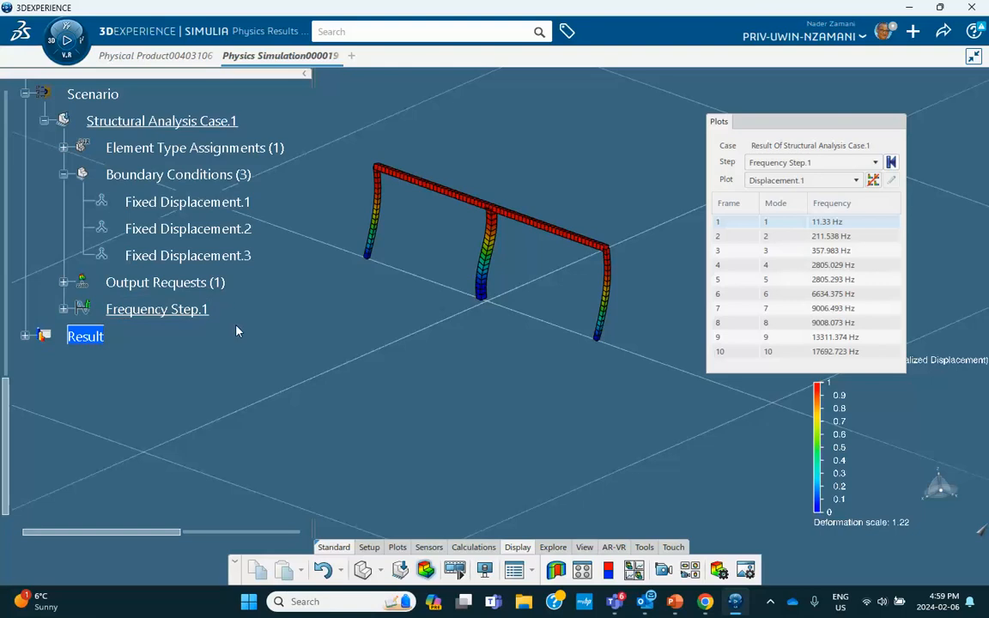
pyautogui.moveTo(368, 259)
pyautogui.moveTo(603, 341)
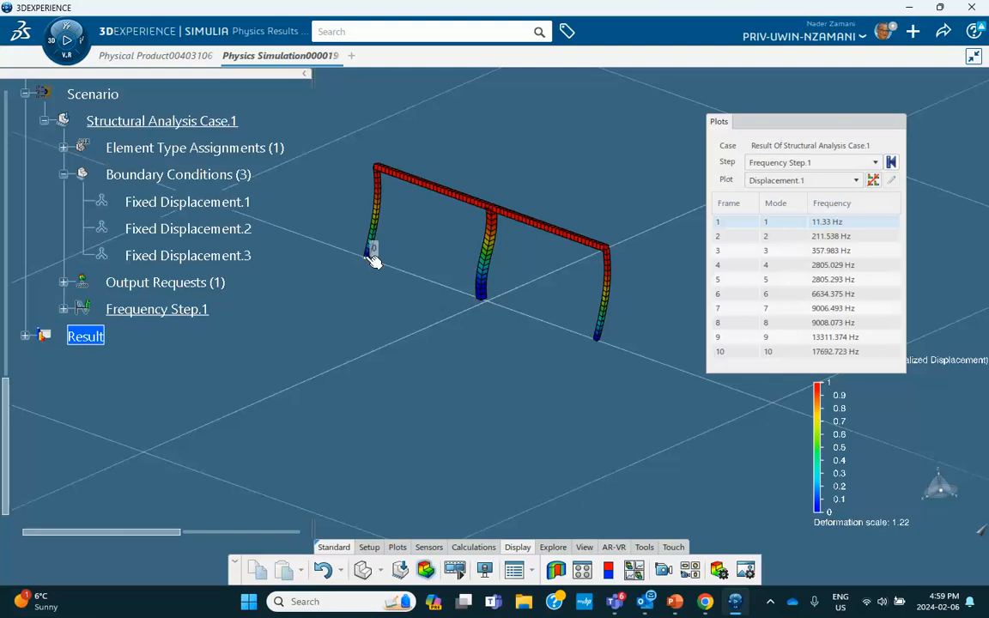